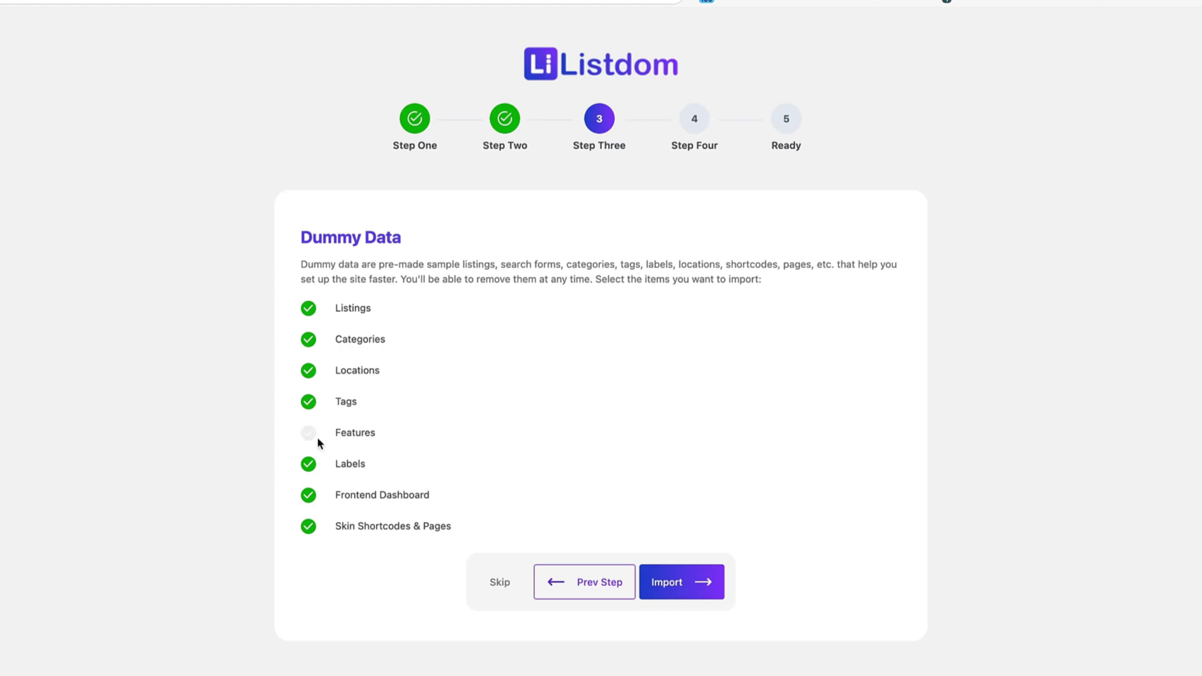
# - Import all the dummy data types with every item selected, including Tags and Features
pyautogui.click(309, 404)
pyautogui.click(309, 433)
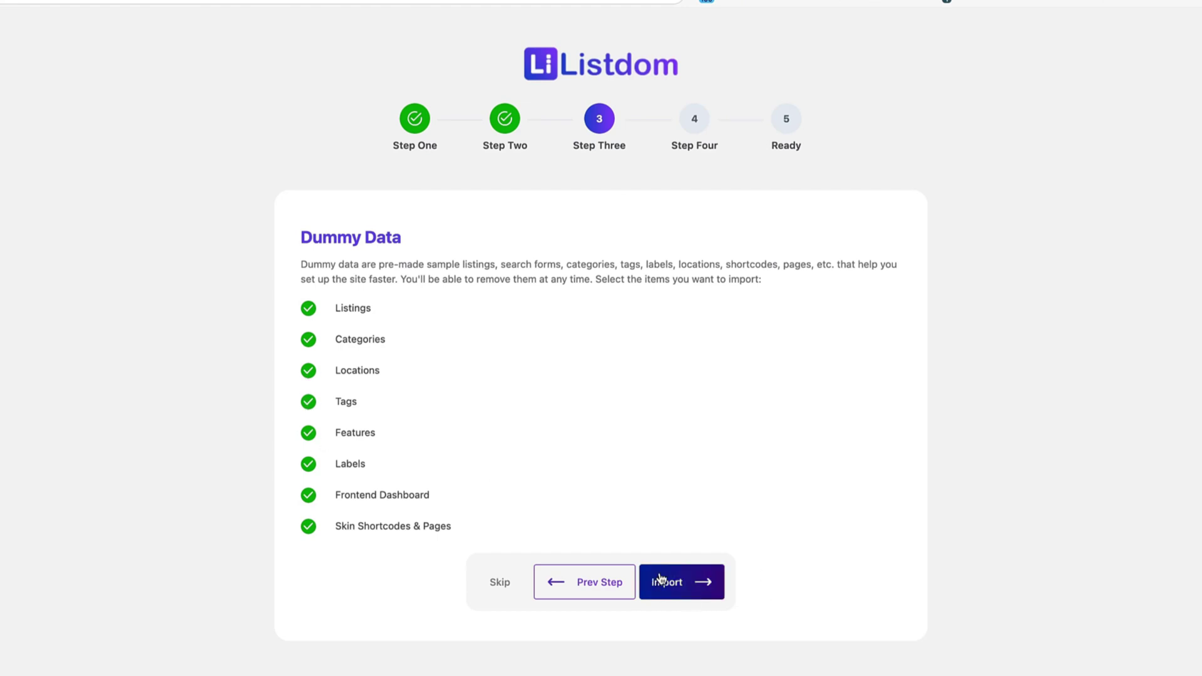
pyautogui.click(688, 593)
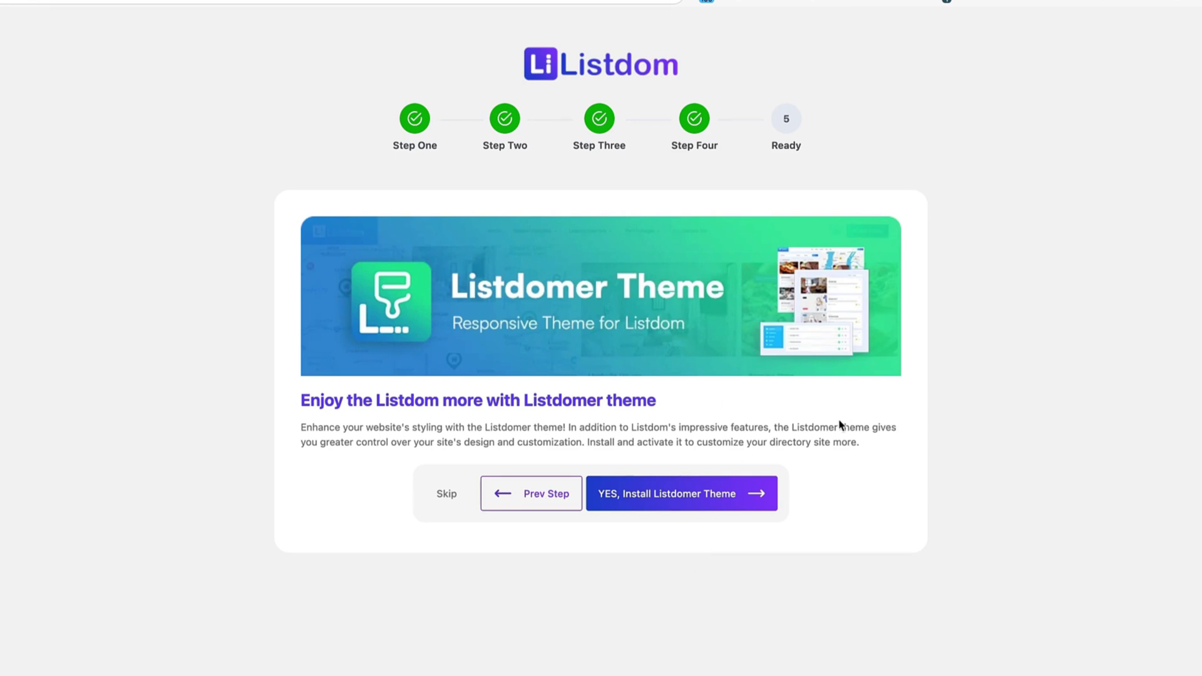
# - Skip the Listdomer theme installation and finish the setup wizard by returning to the WordPress dashboard
pyautogui.click(447, 495)
pyautogui.scroll(-2, 624, 423)
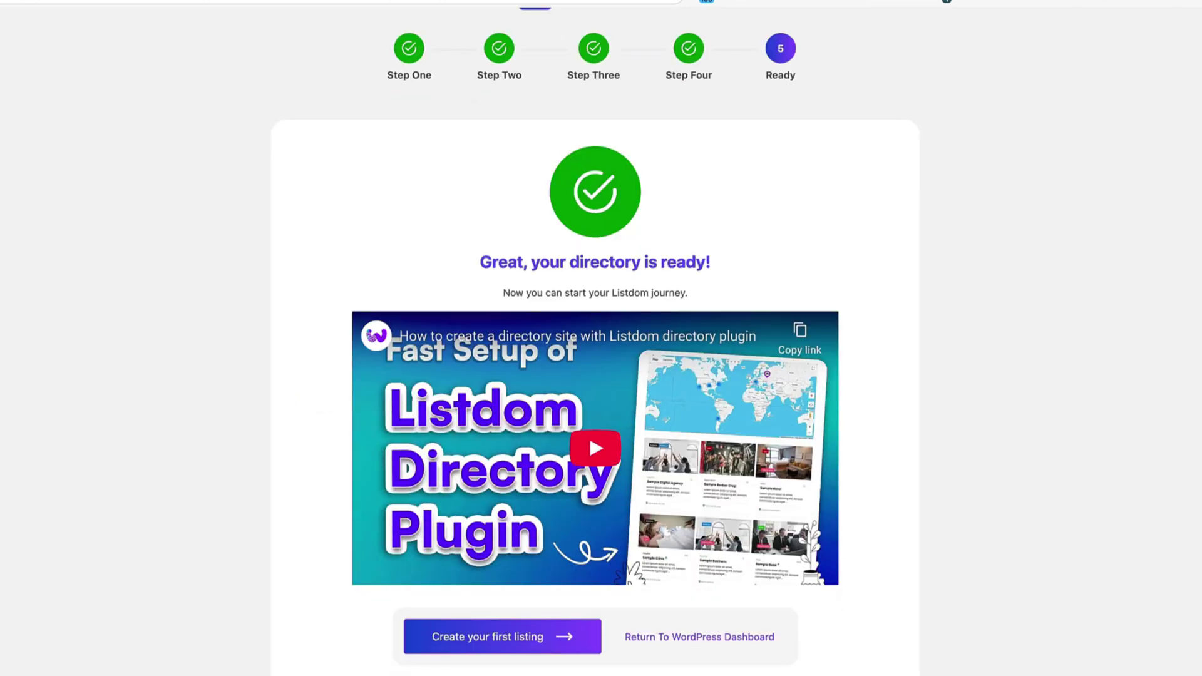
pyautogui.click(690, 636)
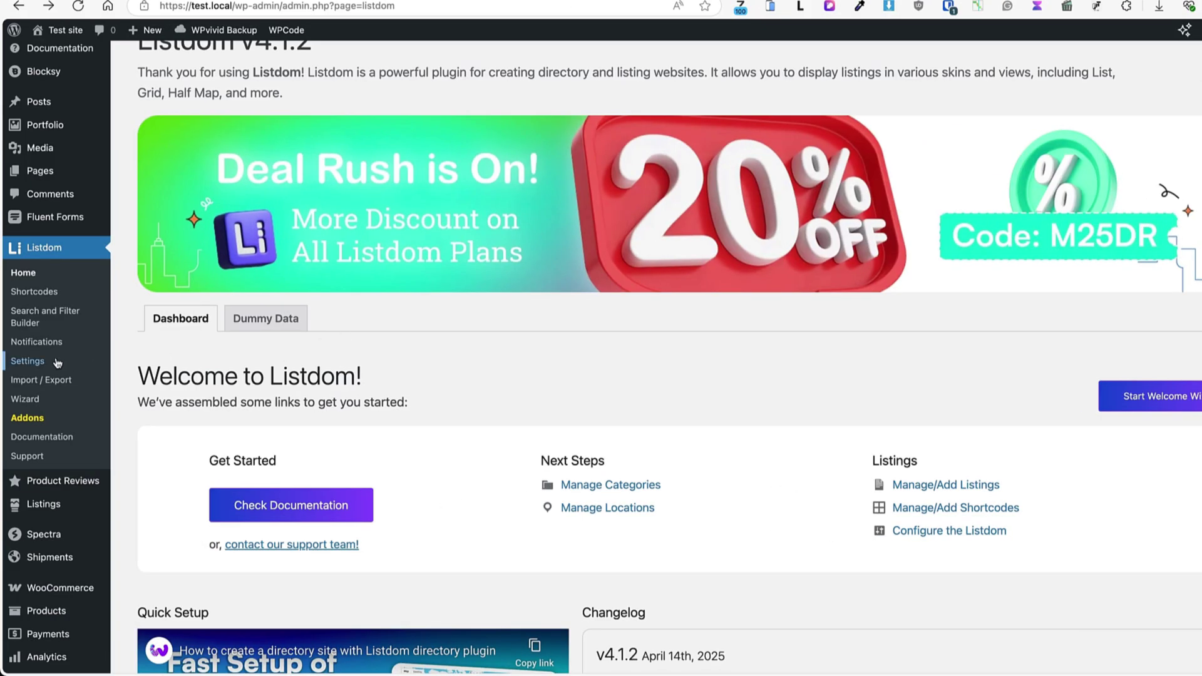
# - Open the Listdom settings and examine the General and Map Module sections
pyautogui.click(28, 361)
pyautogui.scroll(-3, 424, 341)
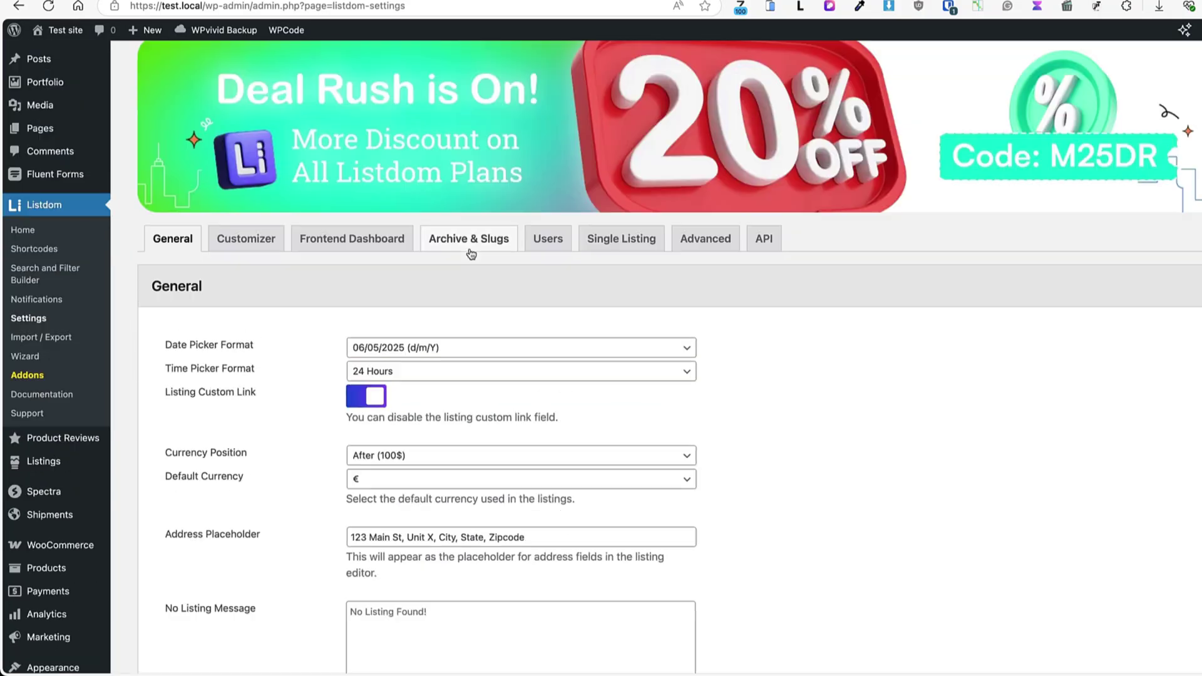
pyautogui.scroll(-5, 434, 355)
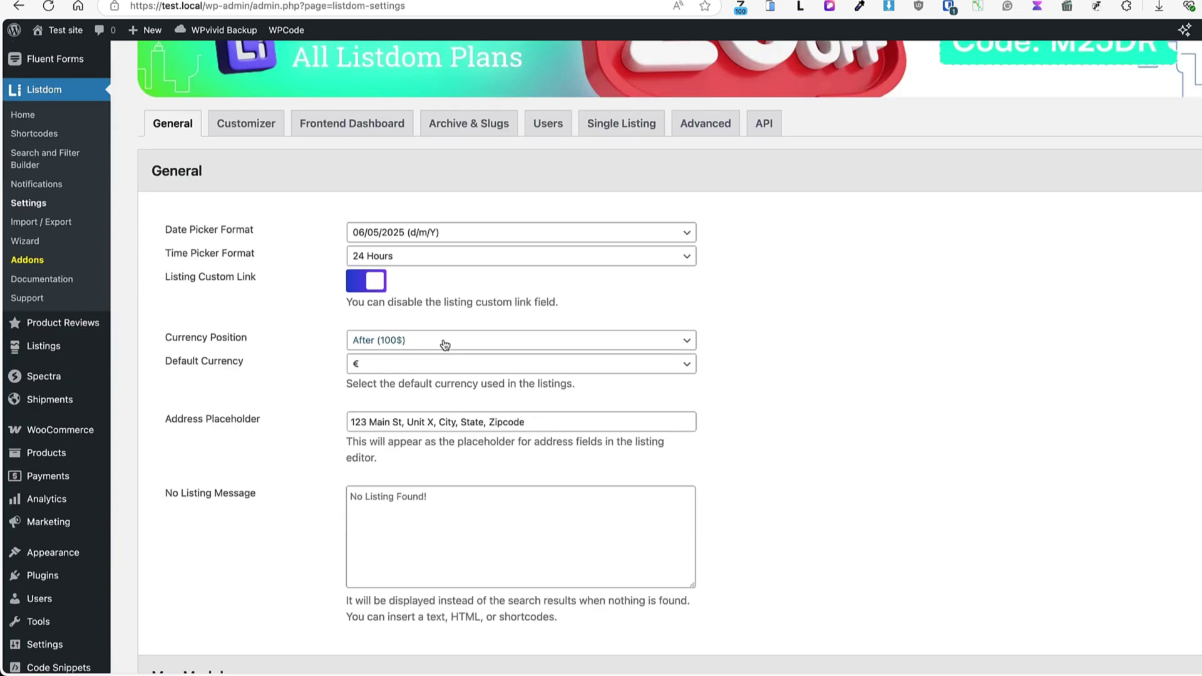
pyautogui.scroll(-1, 487, 276)
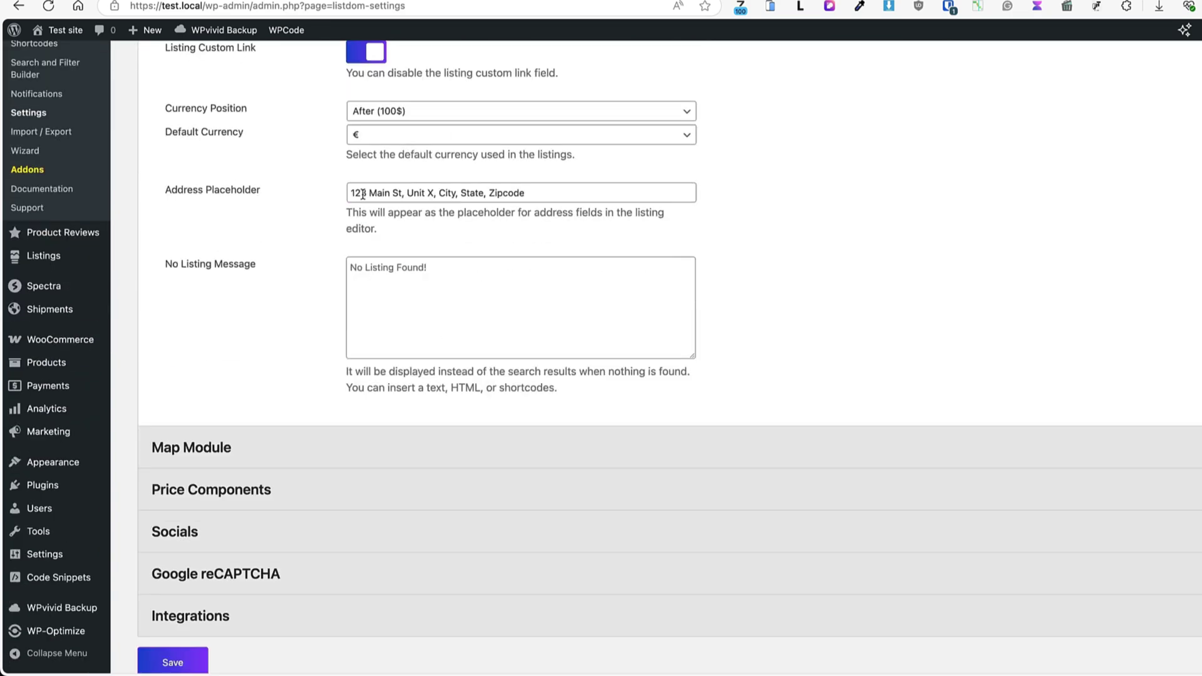
pyautogui.click(386, 191)
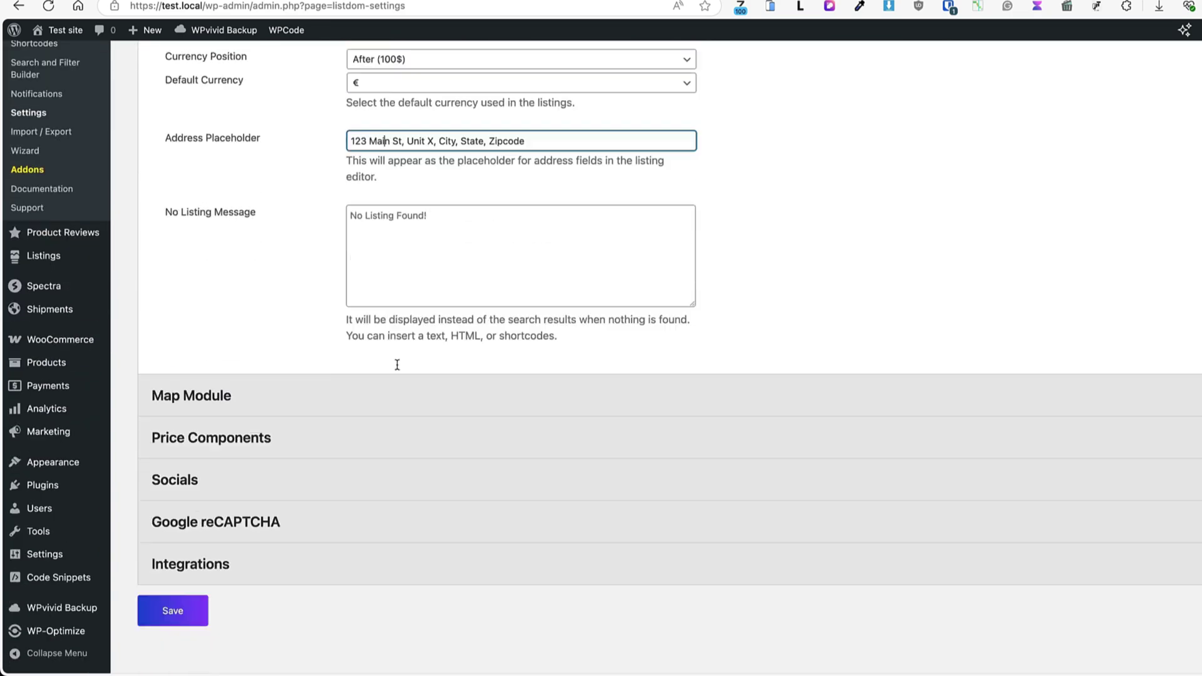
pyautogui.click(267, 447)
pyautogui.scroll(-4, 570, 359)
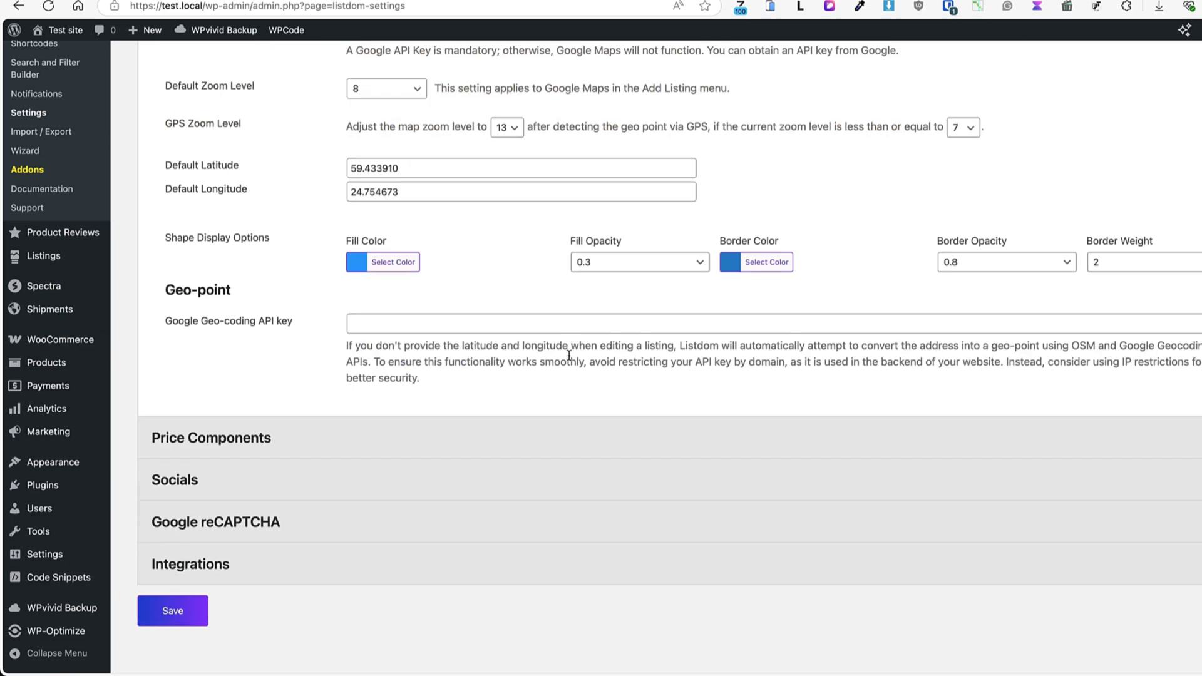
# - Open the Price Components section and switch Price Class and Price Description off and back on
pyautogui.click(289, 445)
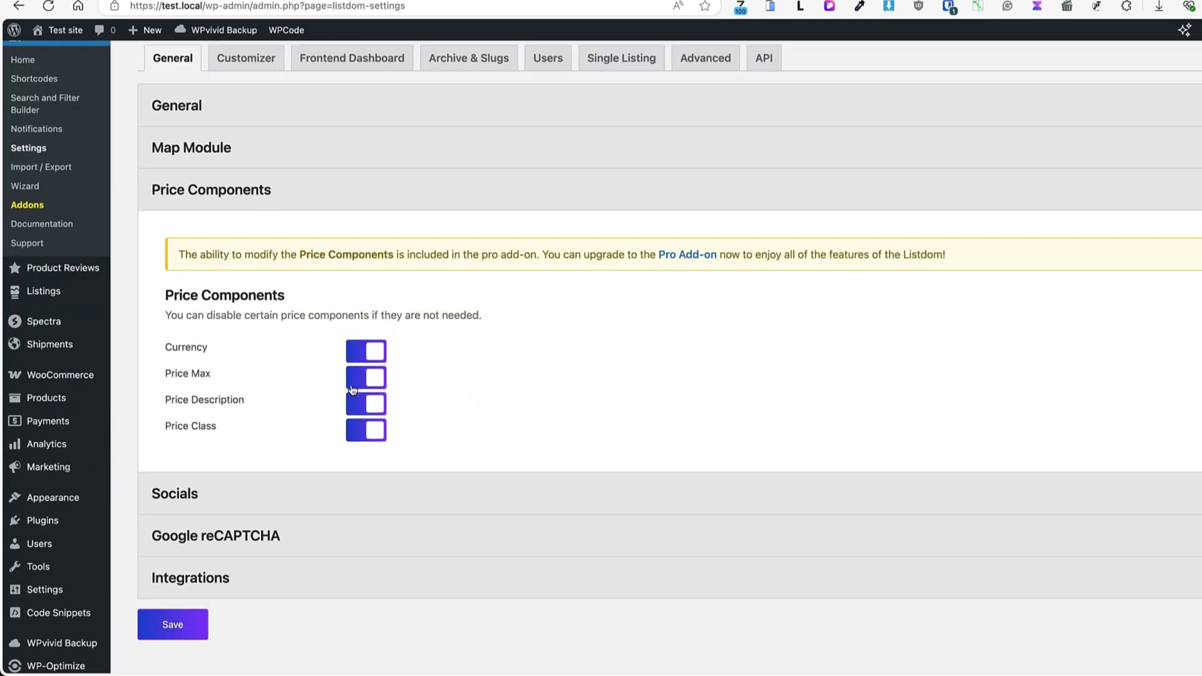
pyautogui.click(367, 437)
pyautogui.click(368, 432)
pyautogui.click(379, 404)
pyautogui.click(382, 404)
# - Examine the Socials, Google reCAPTCHA and Integrations sections of the Listdom general settings
pyautogui.click(317, 494)
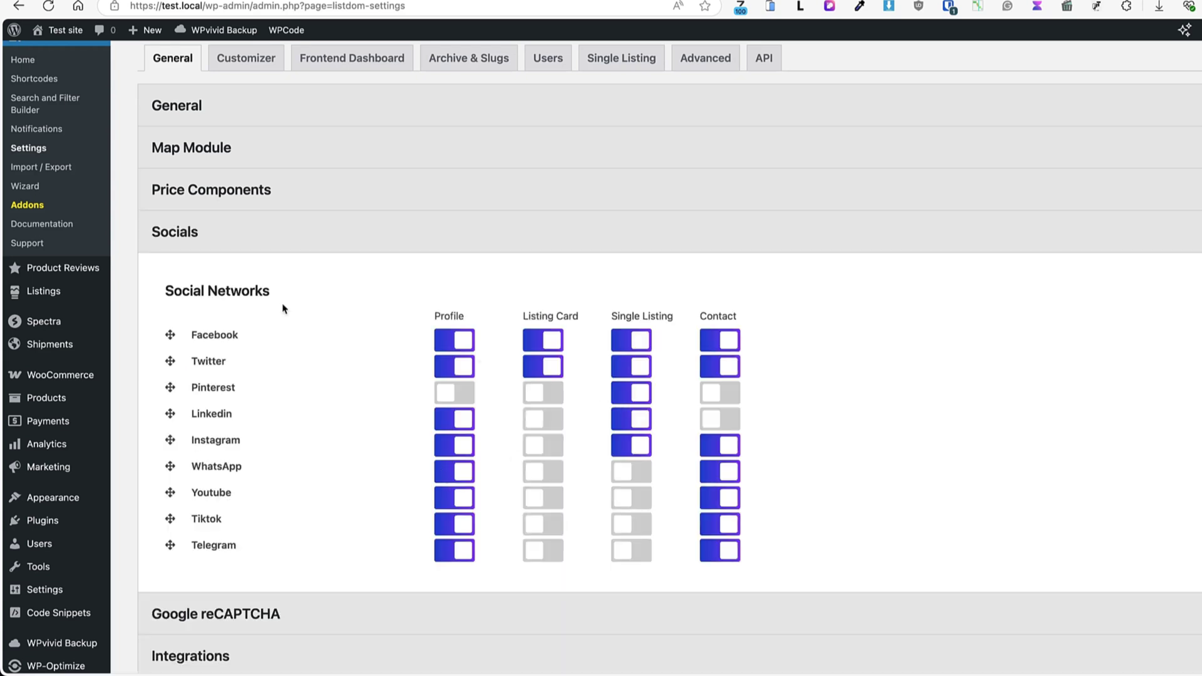
pyautogui.scroll(-2, 326, 331)
pyautogui.click(288, 519)
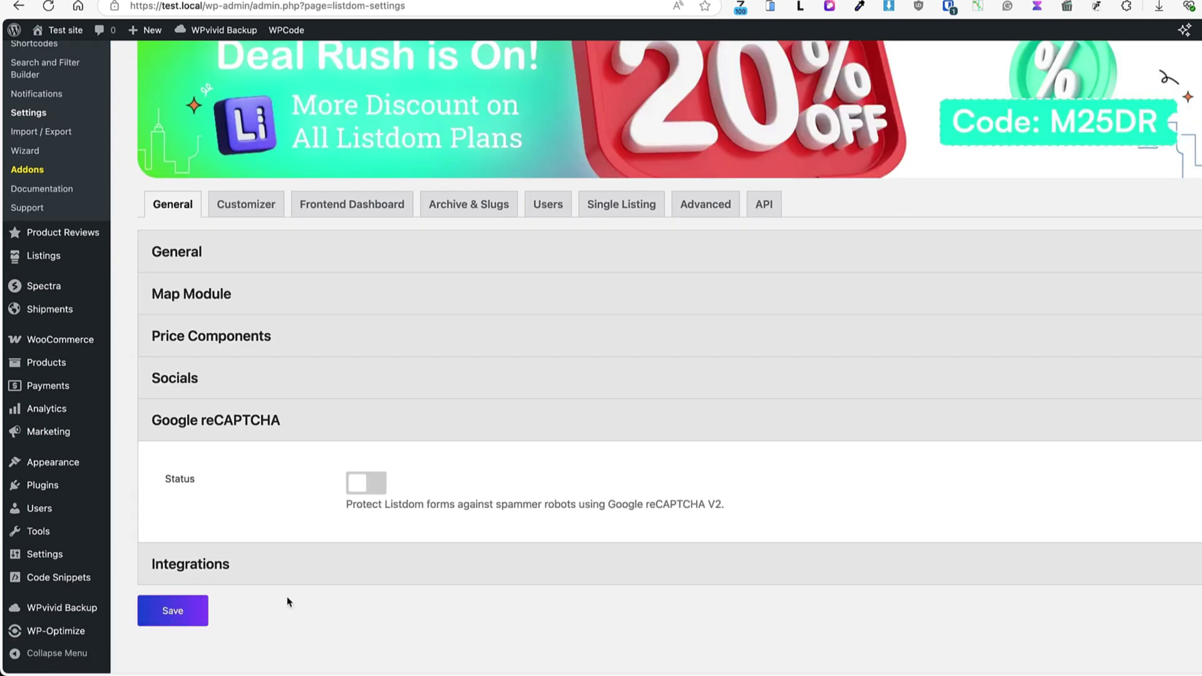
pyautogui.click(294, 573)
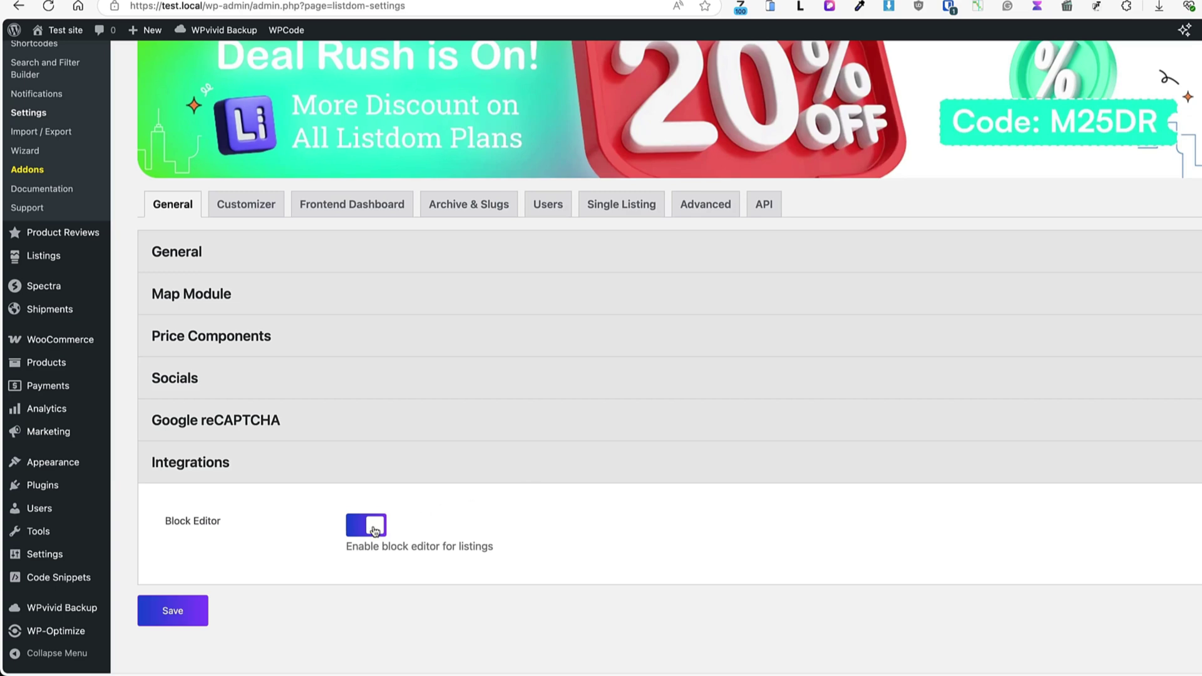
# - Leave the general settings without saving and examine the Customizer's colors, fonts, gaps and Frontend Dashboard section
pyautogui.click(246, 213)
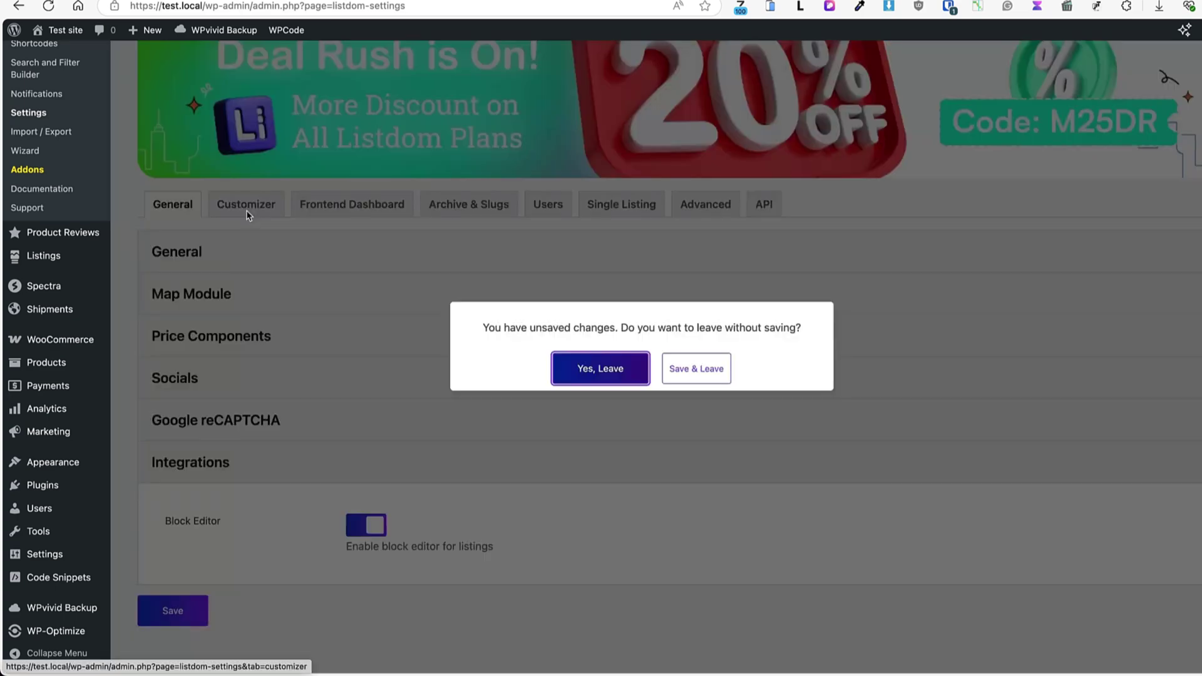
pyautogui.click(600, 368)
pyautogui.scroll(-5, 626, 281)
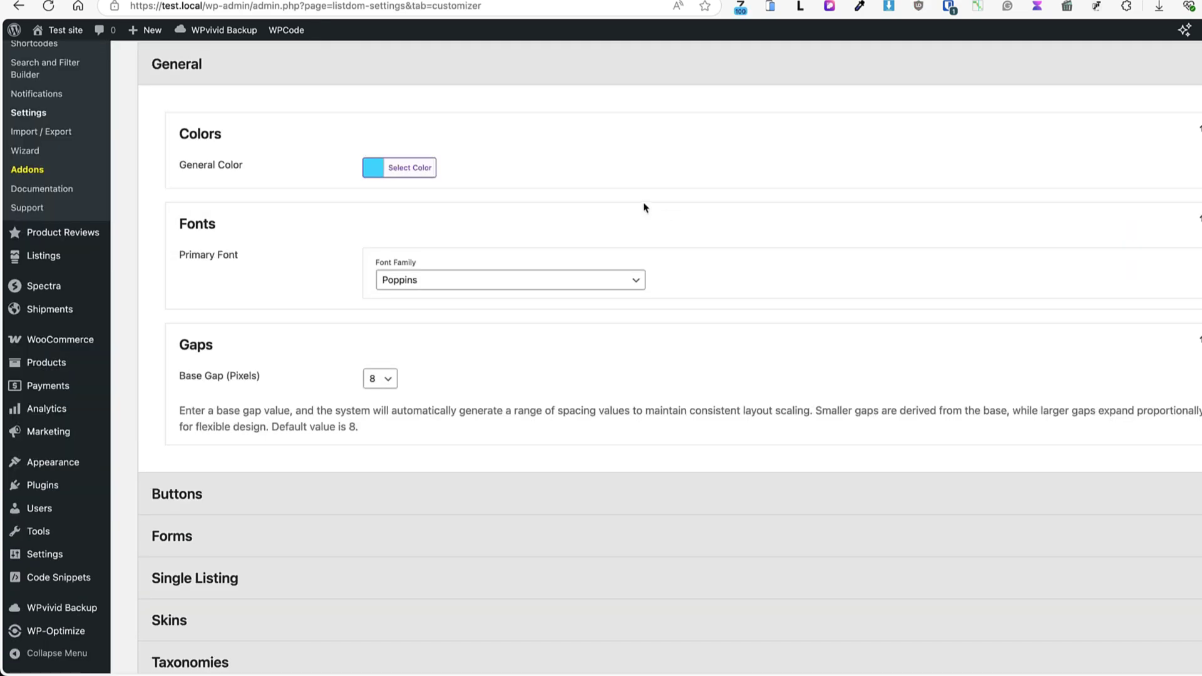
pyautogui.scroll(-2, 639, 211)
pyautogui.scroll(3, 331, 354)
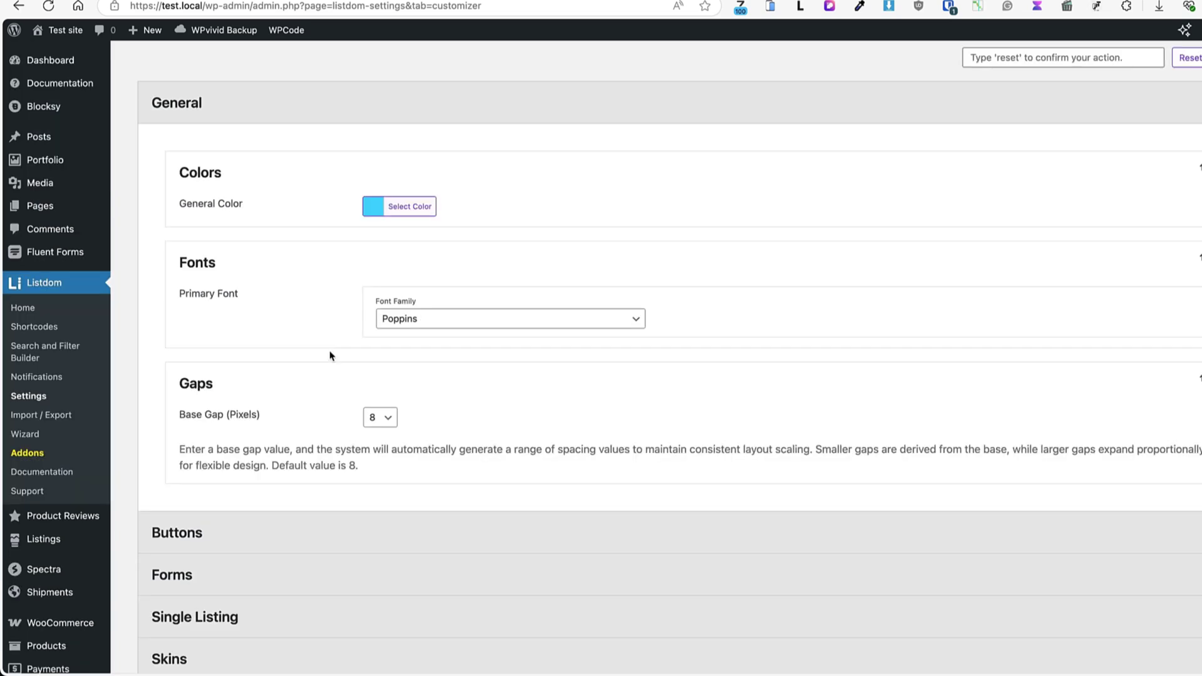
pyautogui.scroll(-4, 263, 300)
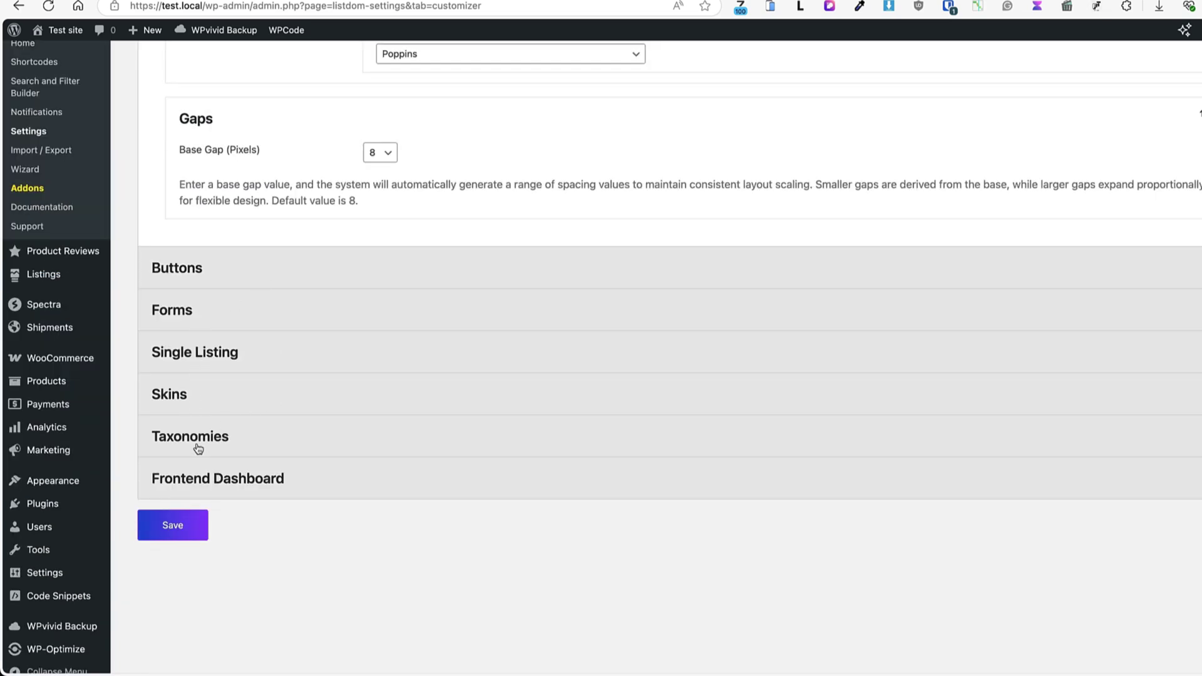
pyautogui.click(285, 492)
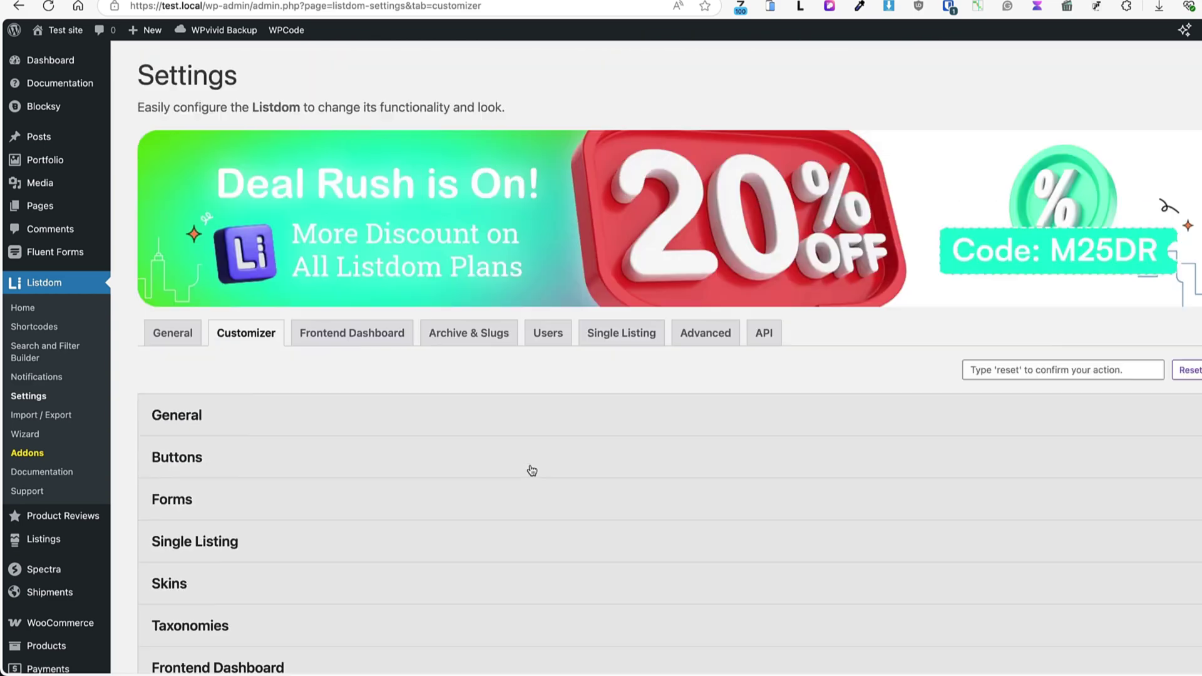
# - Open the Frontend Dashboard settings and copy the [listdom-dashboard] shortcode given for the dashboard page
pyautogui.click(364, 339)
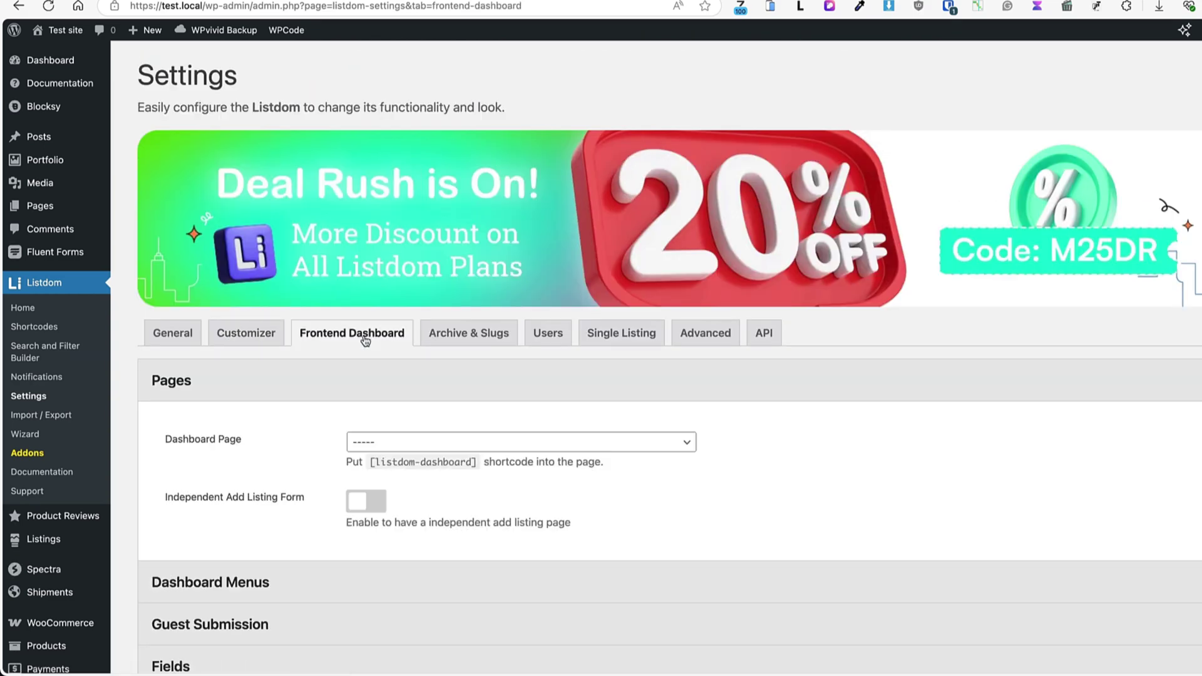
pyautogui.scroll(-3, 365, 340)
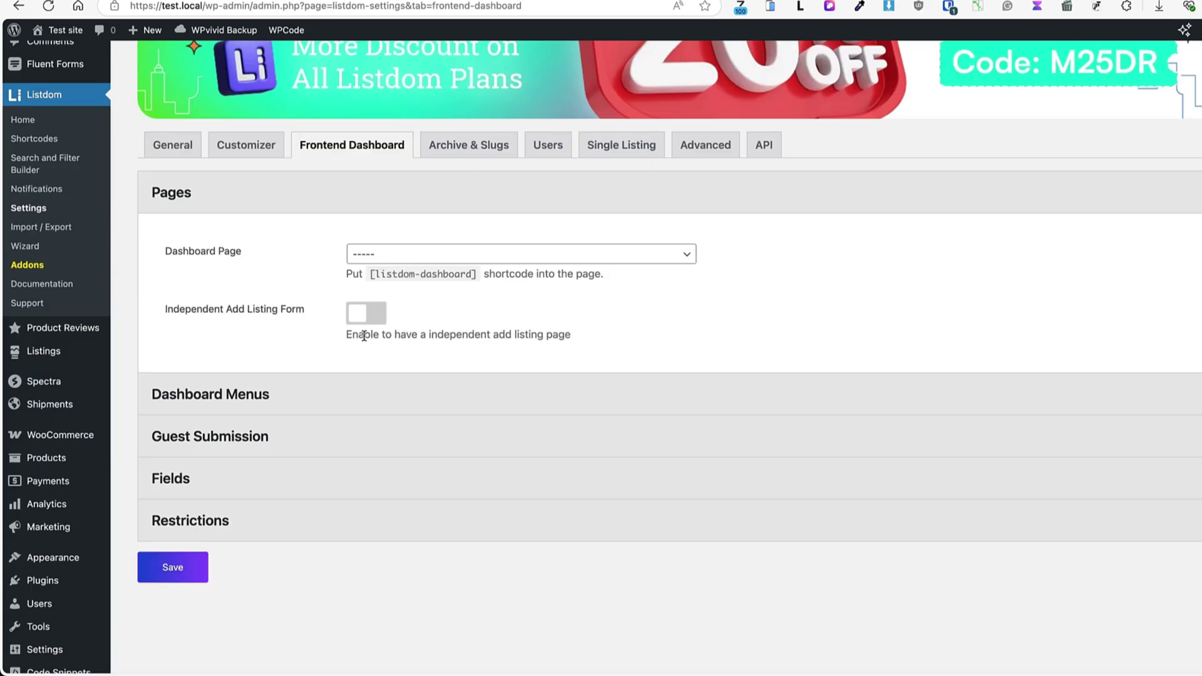
pyautogui.click(410, 256)
pyautogui.click(408, 256)
pyautogui.moveTo(477, 275); pyautogui.dragTo(364, 276)
pyautogui.hotkey('ctrl', 'c')
pyautogui.scroll(1, 65, 160)
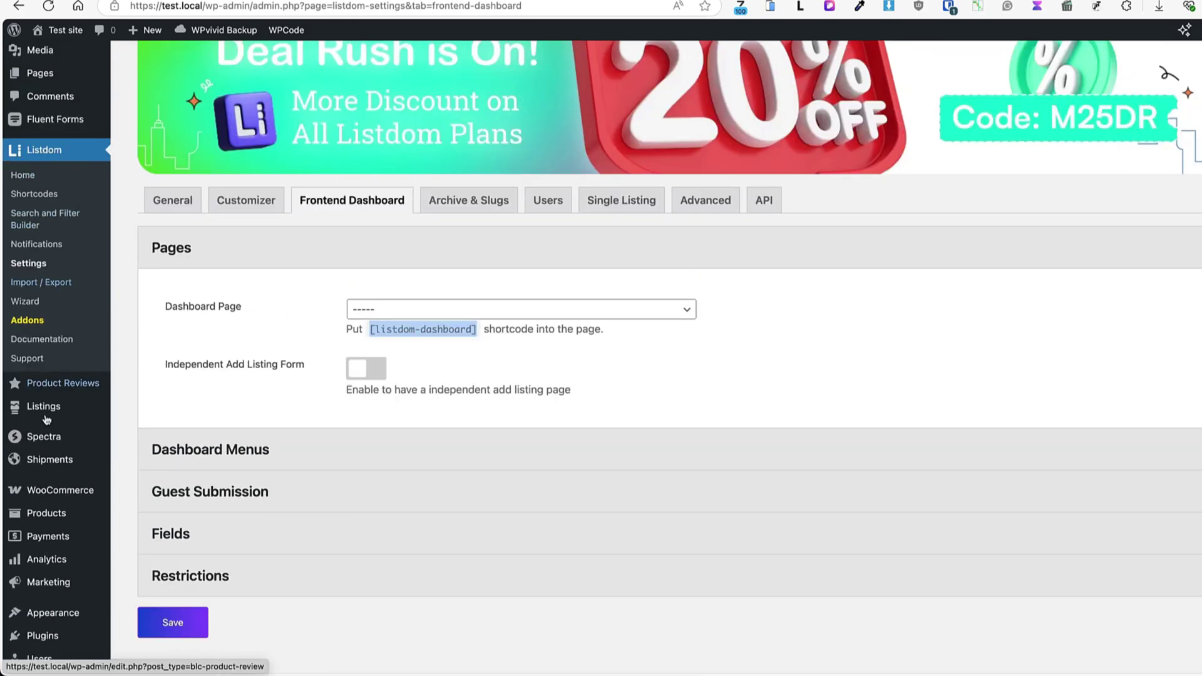
# - Create and publish a new page titled Dashboard containing the [listdom-dashboard] shortcode
pyautogui.scroll(3, 53, 228)
pyautogui.moveTo(44, 195)
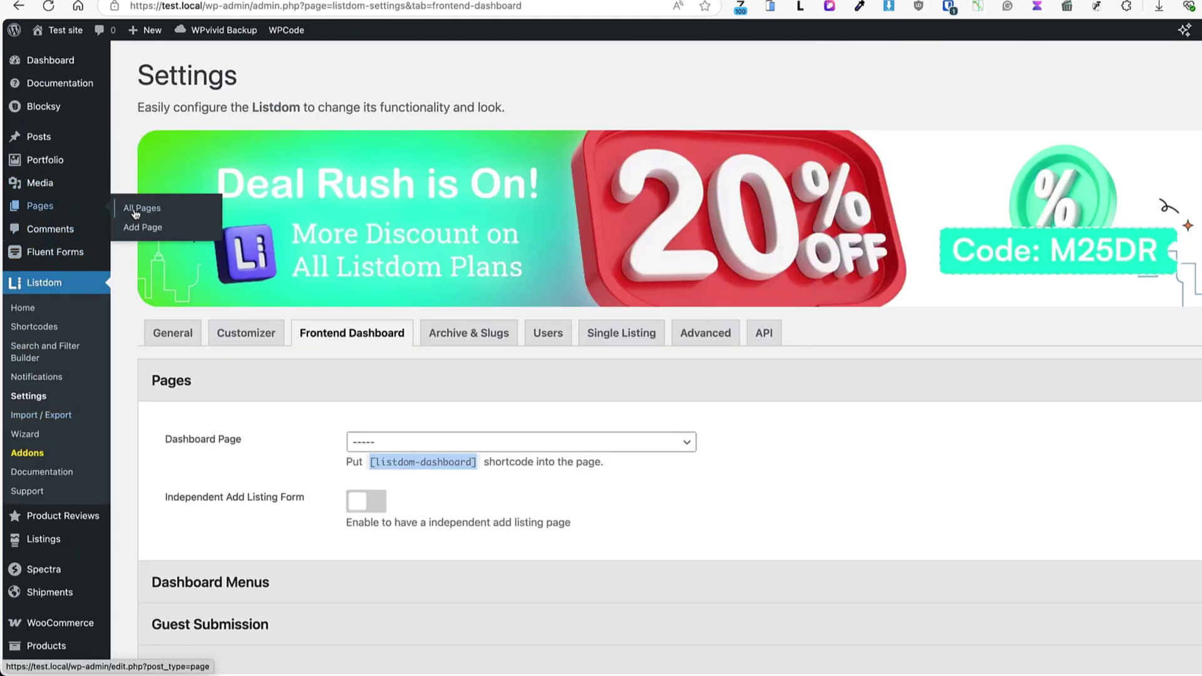
pyautogui.click(151, 232)
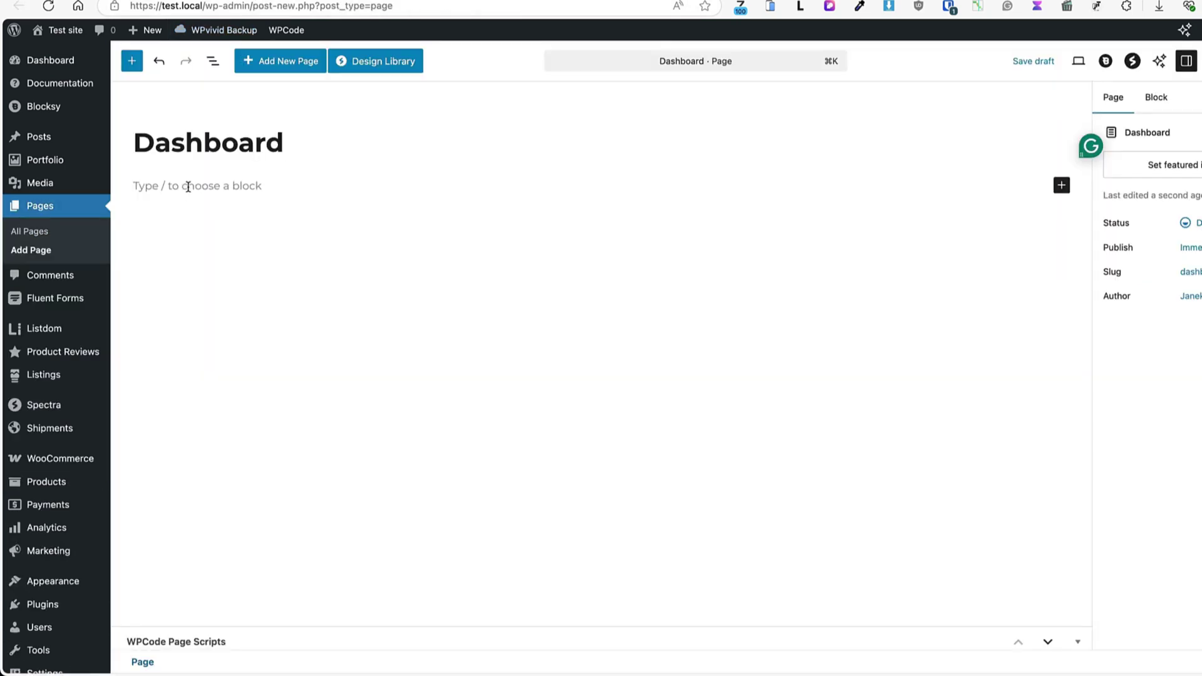
pyautogui.click(188, 187)
pyautogui.hotkey('ctrl', 'v')
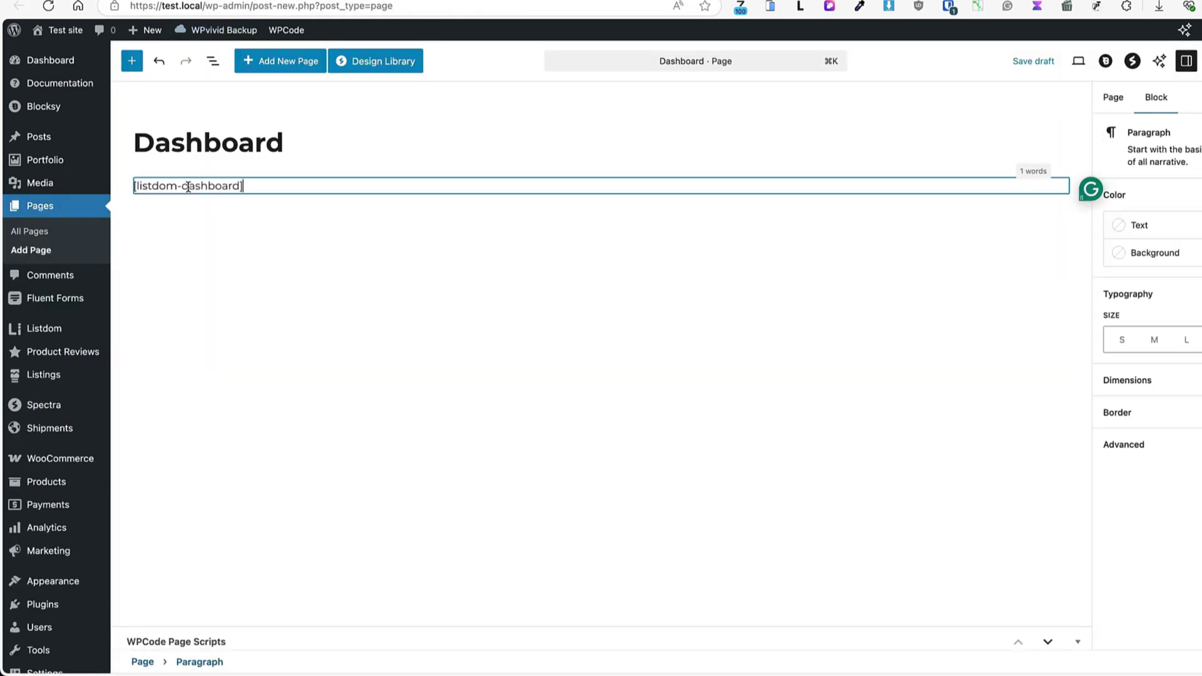
pyautogui.click(1198, 67)
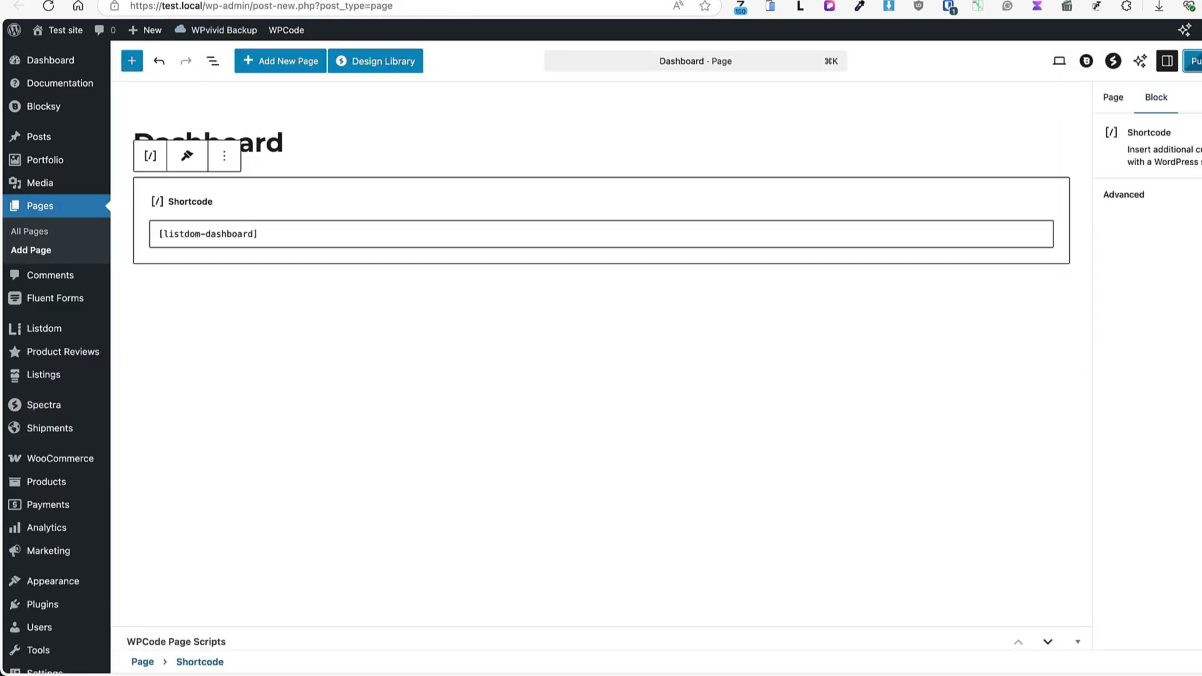
# - View the published Dashboard page on the site's front end and return to the Frontend Dashboard settings
pyautogui.click(1063, 65)
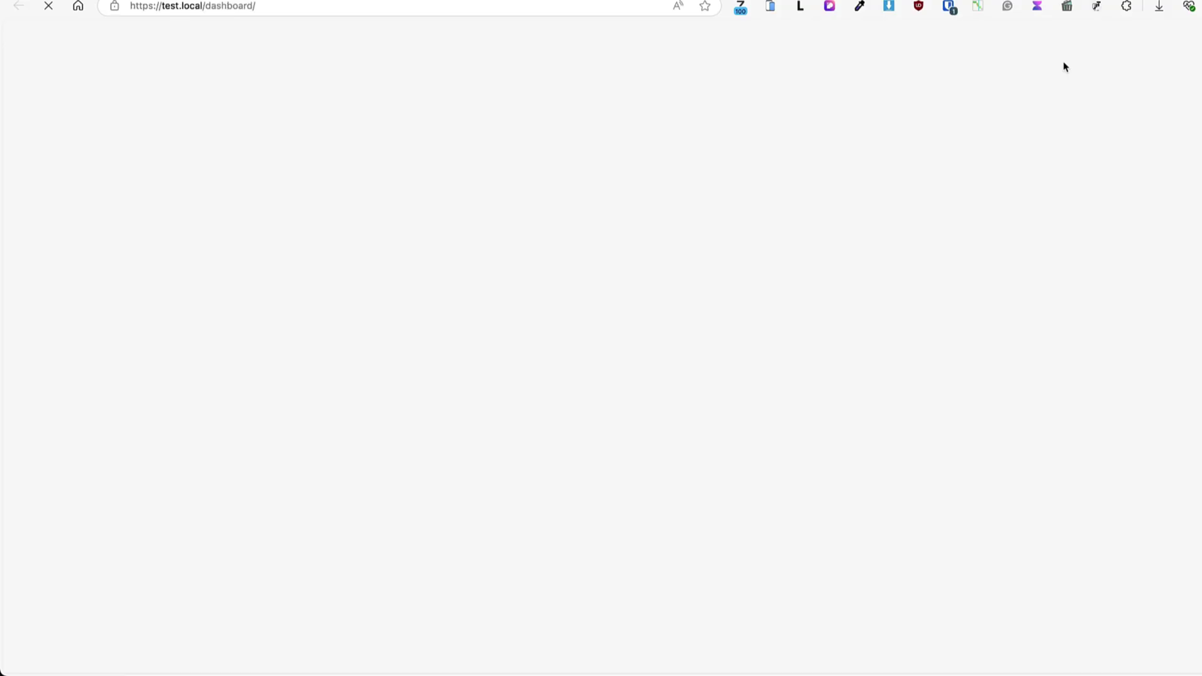
pyautogui.scroll(-4, 597, 213)
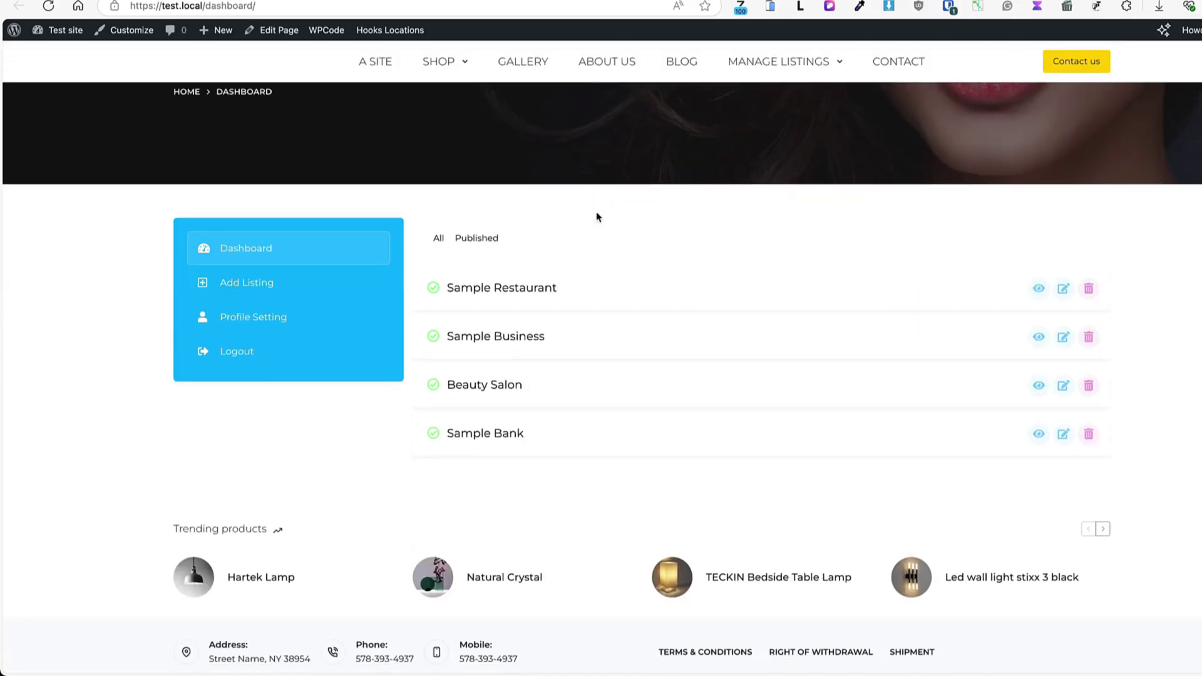
pyautogui.scroll(4, 597, 213)
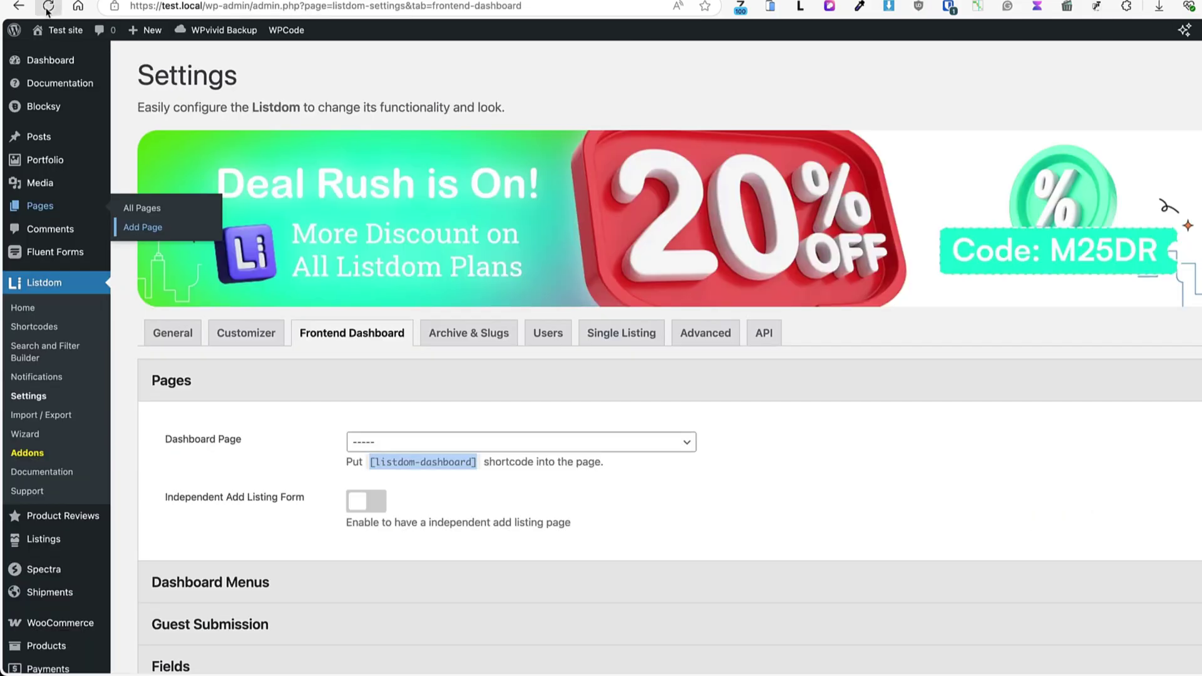
# - Set the Dashboard Page option to the Dashboard page
pyautogui.click(427, 442)
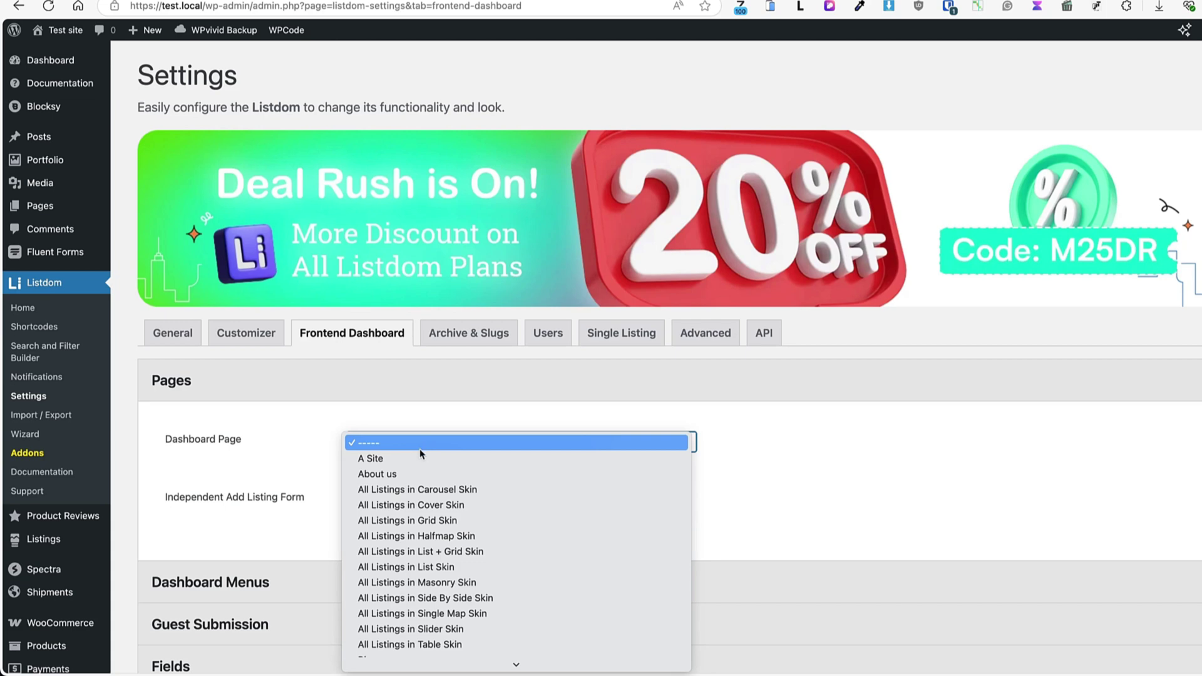
pyautogui.scroll(-2, 419, 459)
pyautogui.press('Escape')
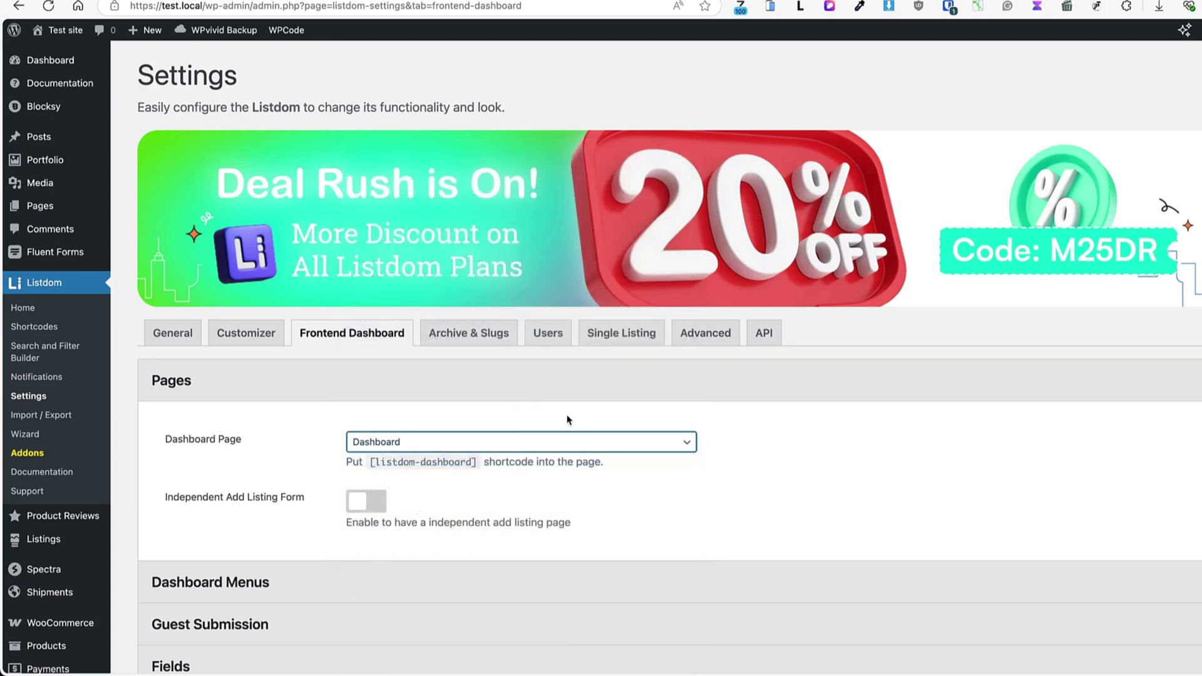
# - Open the Dashboard Menus section and add a custom menu item
pyautogui.scroll(-3, 566, 419)
pyautogui.click(287, 456)
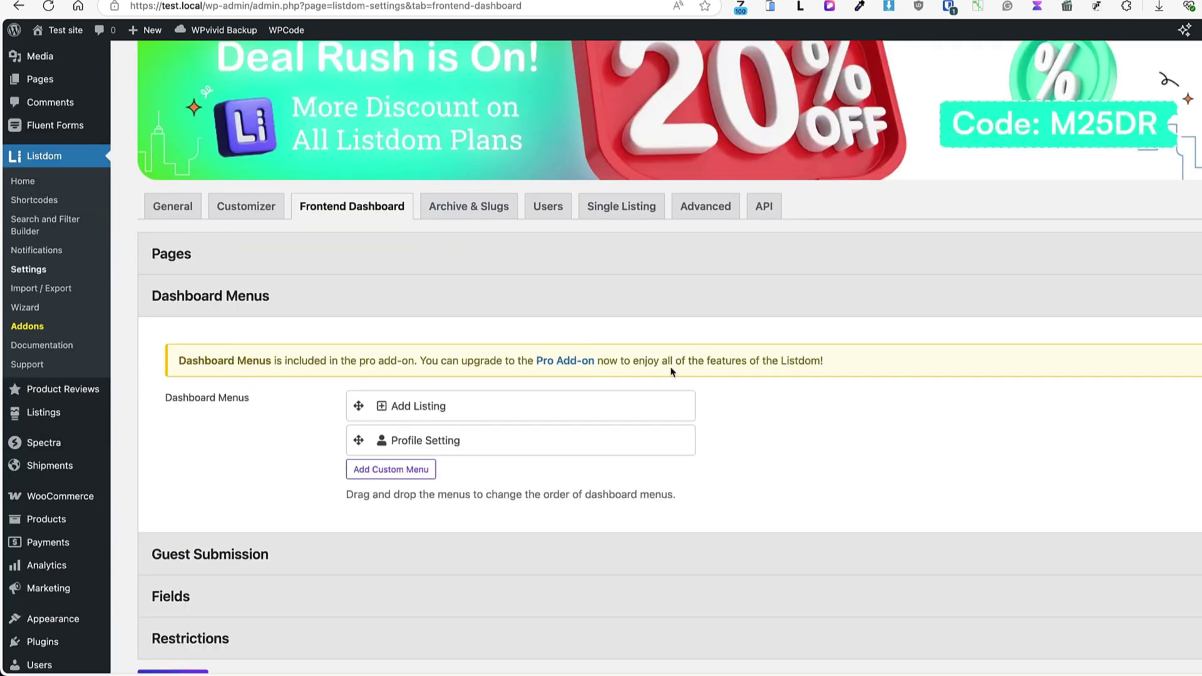
pyautogui.scroll(-2, 670, 372)
pyautogui.click(404, 314)
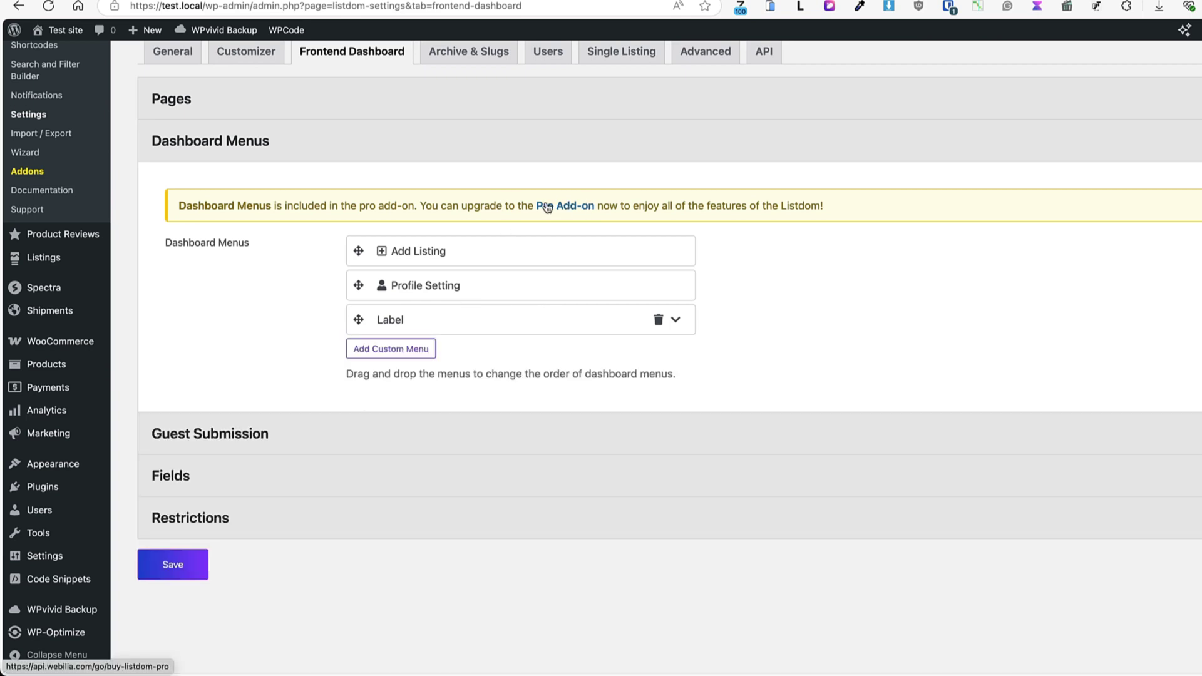
# - Review the Guest Submission, Fields and Restrictions sections of the Frontend Dashboard settings, including the Locations field options and the module permissions
pyautogui.click(347, 425)
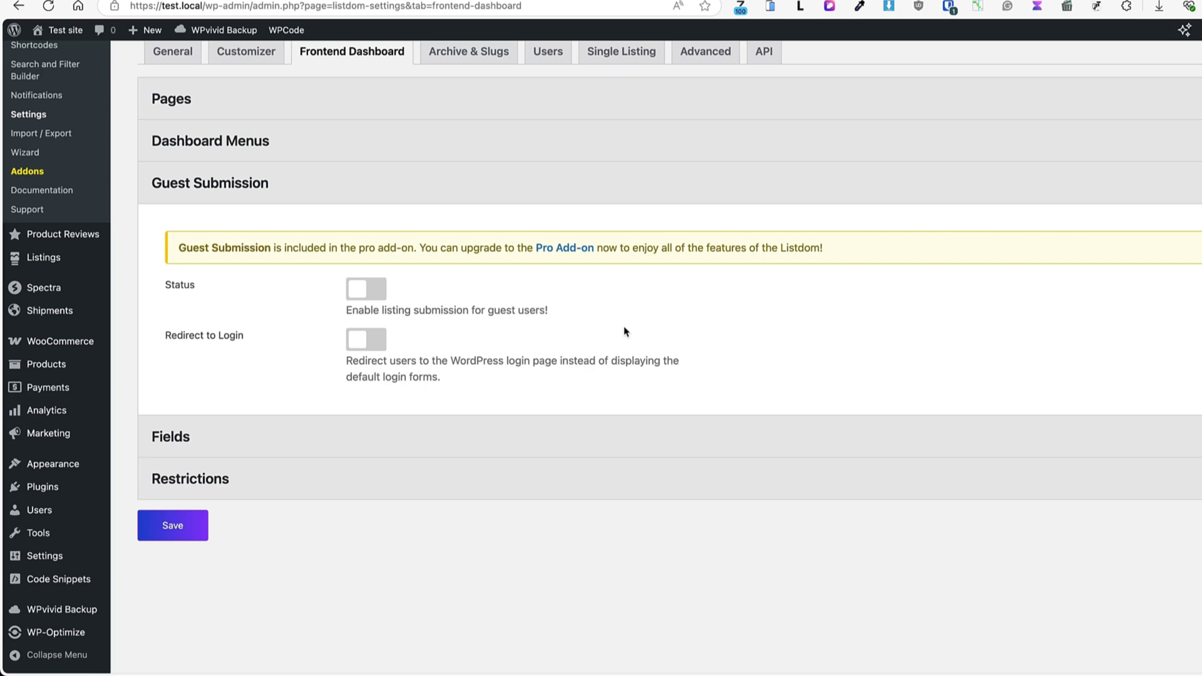
pyautogui.click(392, 436)
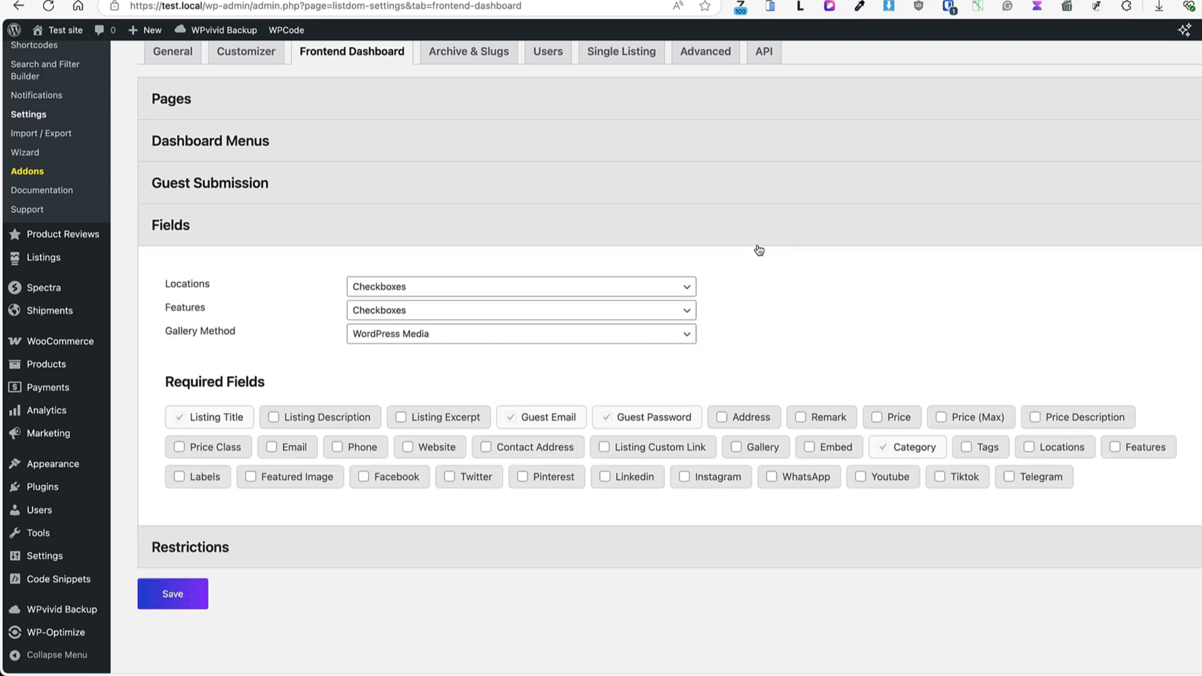
pyautogui.click(408, 288)
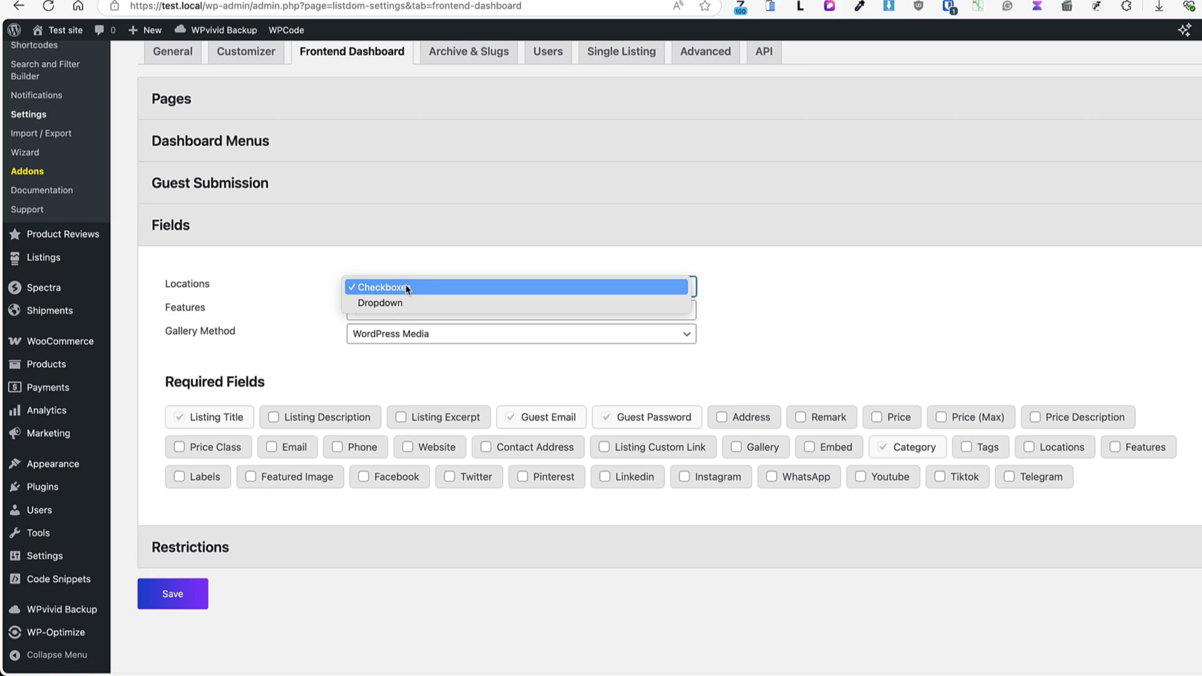
pyautogui.click(787, 308)
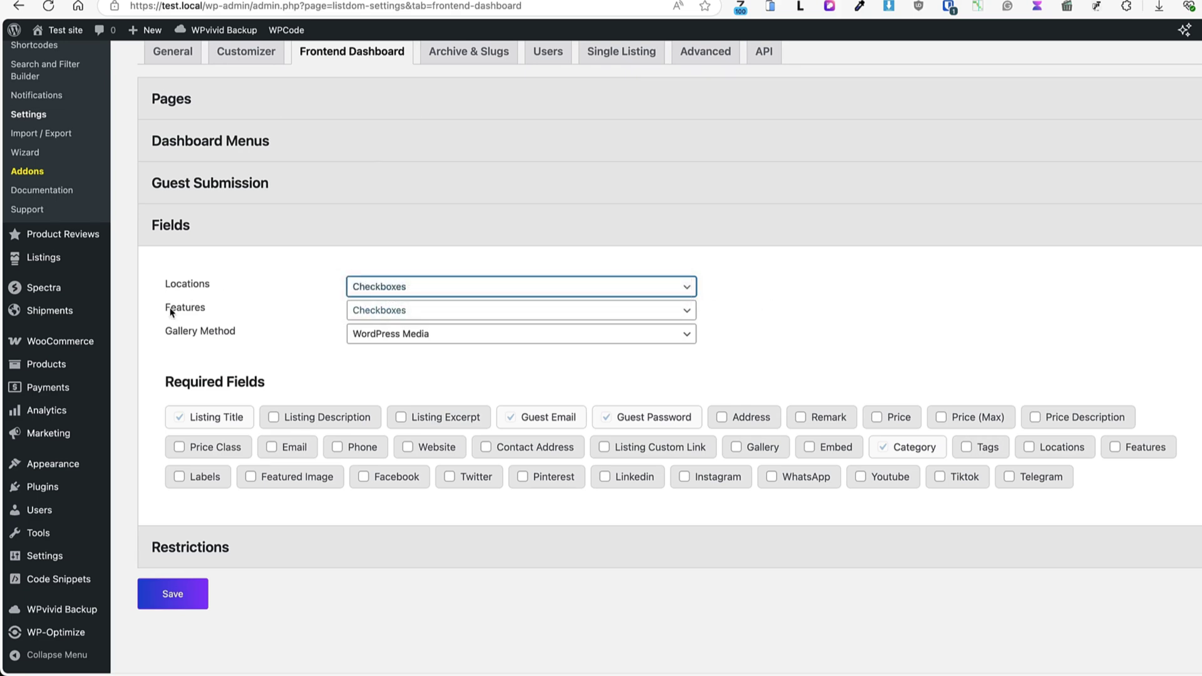
pyautogui.click(259, 555)
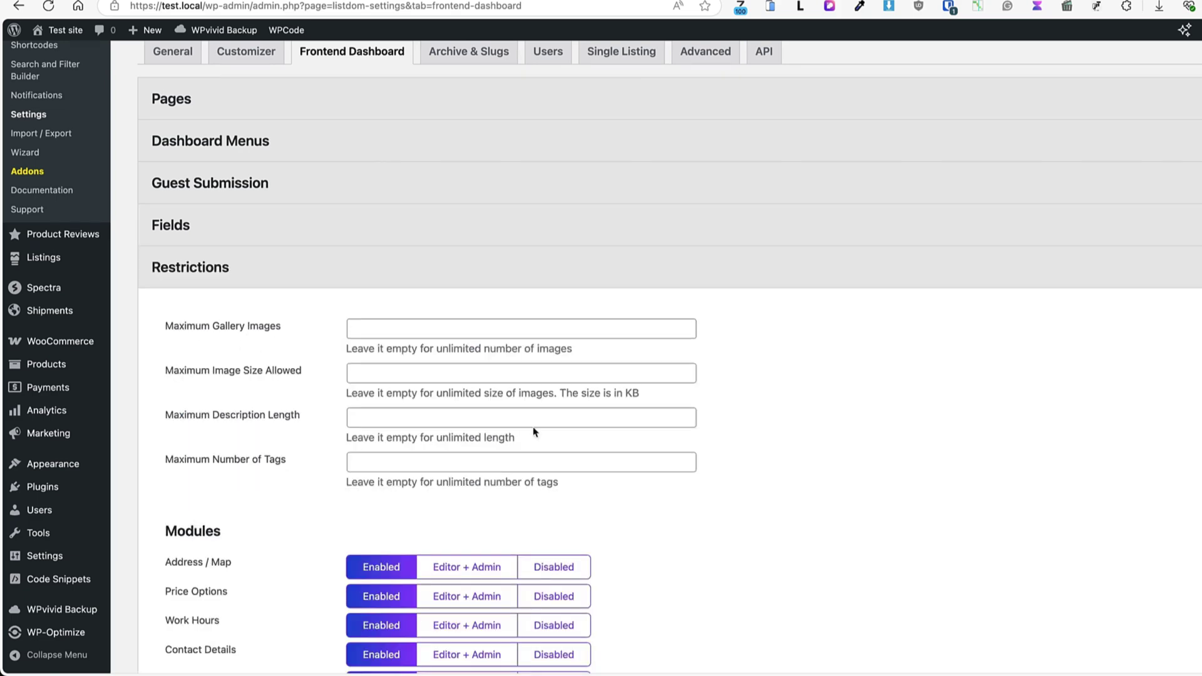
pyautogui.scroll(-6, 687, 380)
pyautogui.scroll(1, 687, 381)
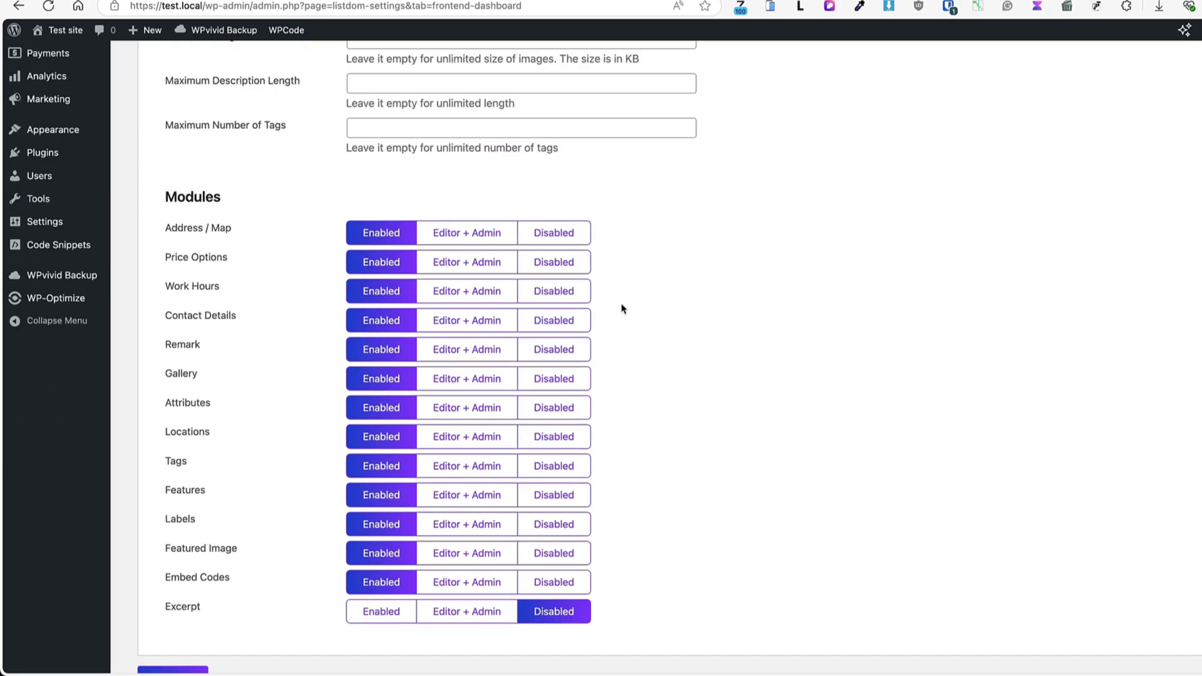
# - Switch to the Archive & Slugs settings without saving the pending changes and review the archive page styles and slug prefixes
pyautogui.scroll(10, 623, 308)
pyautogui.click(468, 333)
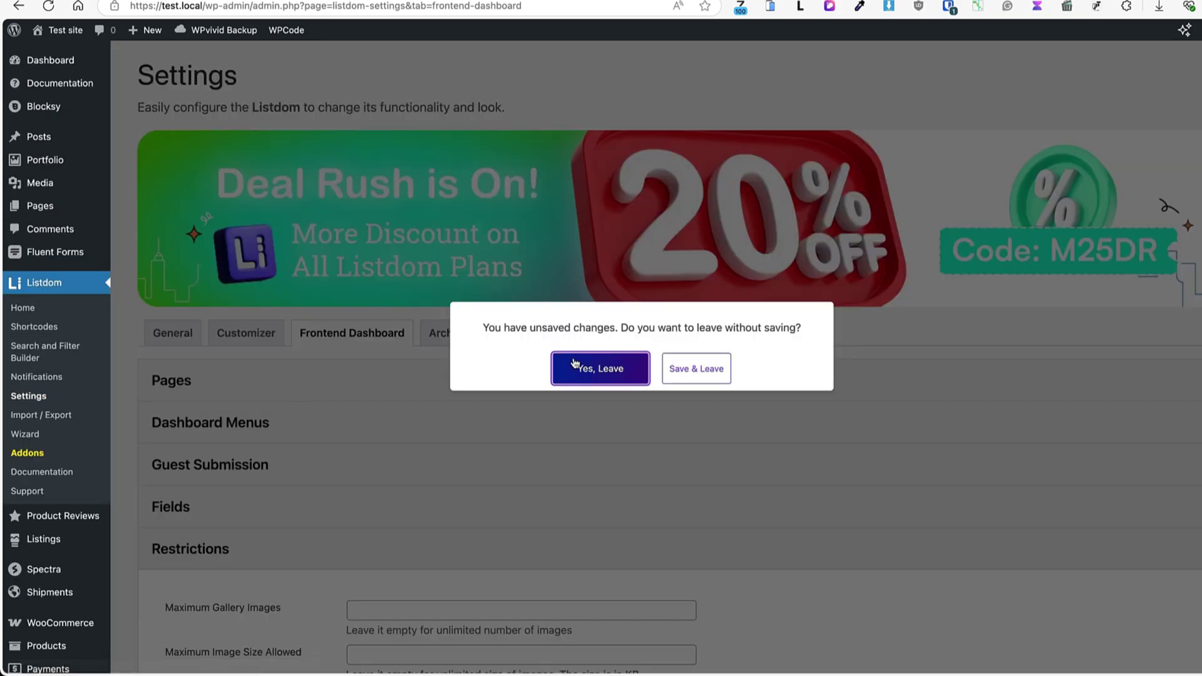
pyautogui.click(579, 377)
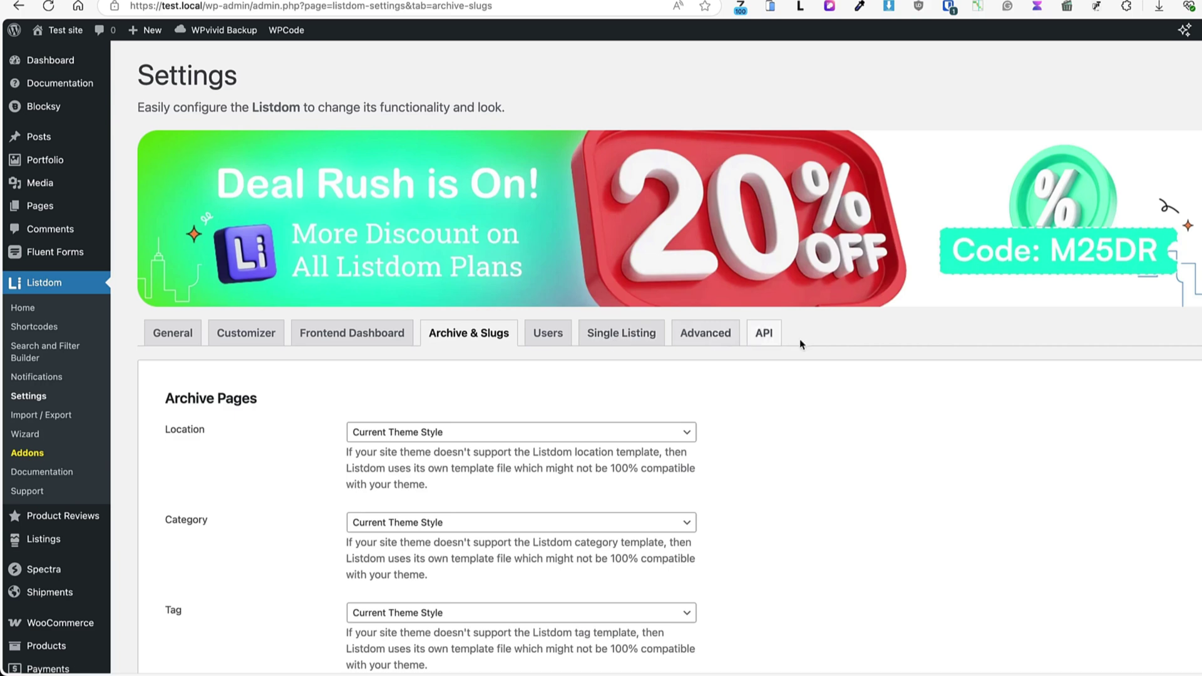
pyautogui.scroll(-5, 965, 376)
pyautogui.scroll(-1, 965, 376)
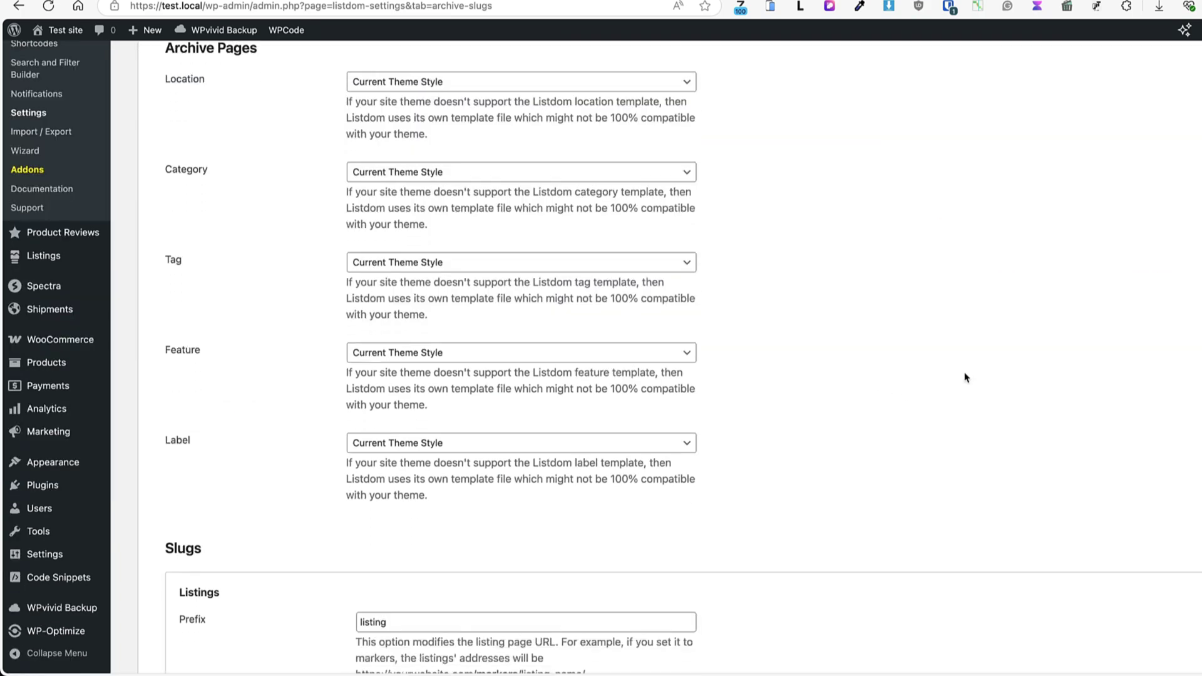
pyautogui.scroll(1, 964, 376)
pyautogui.scroll(-7, 491, 402)
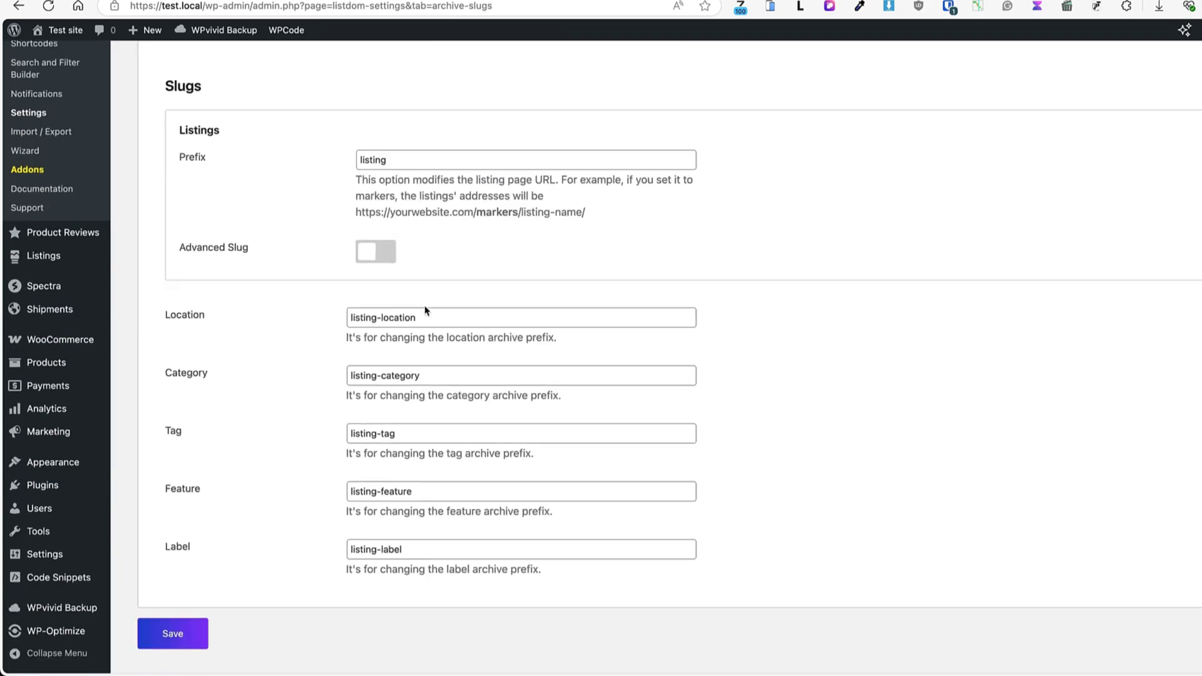
# - Open the Users settings and review the Authentication labels, form visibility switches and default page options
pyautogui.scroll(12, 491, 403)
pyautogui.click(544, 339)
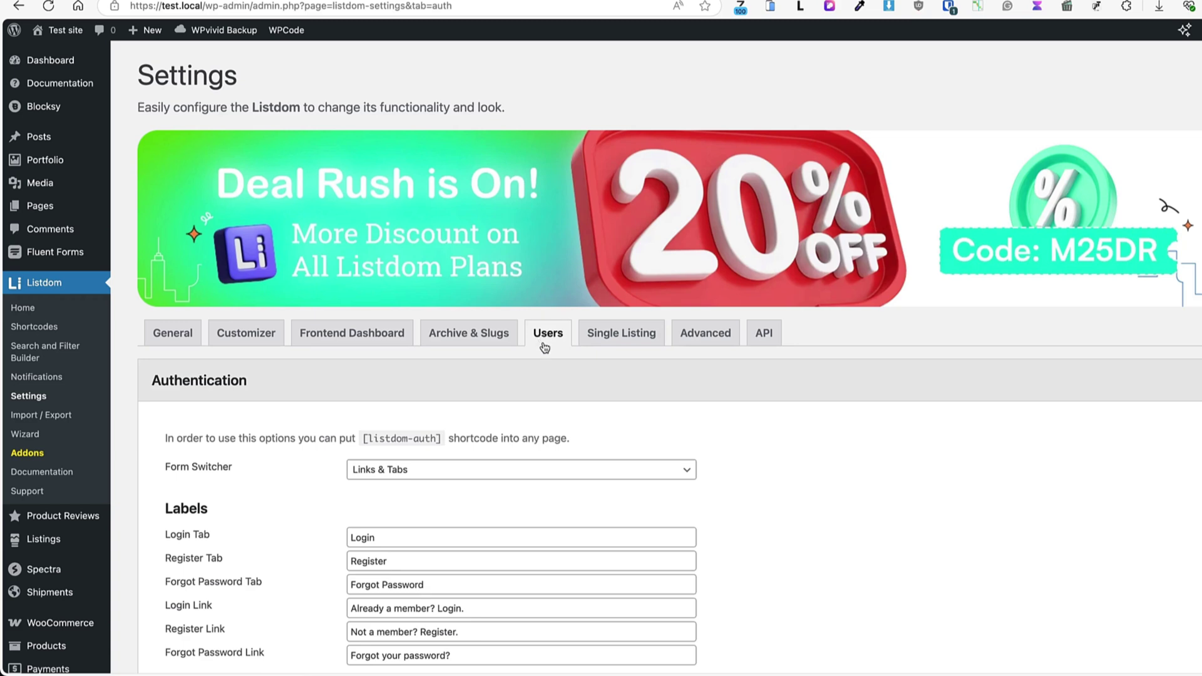
pyautogui.scroll(-3, 1013, 313)
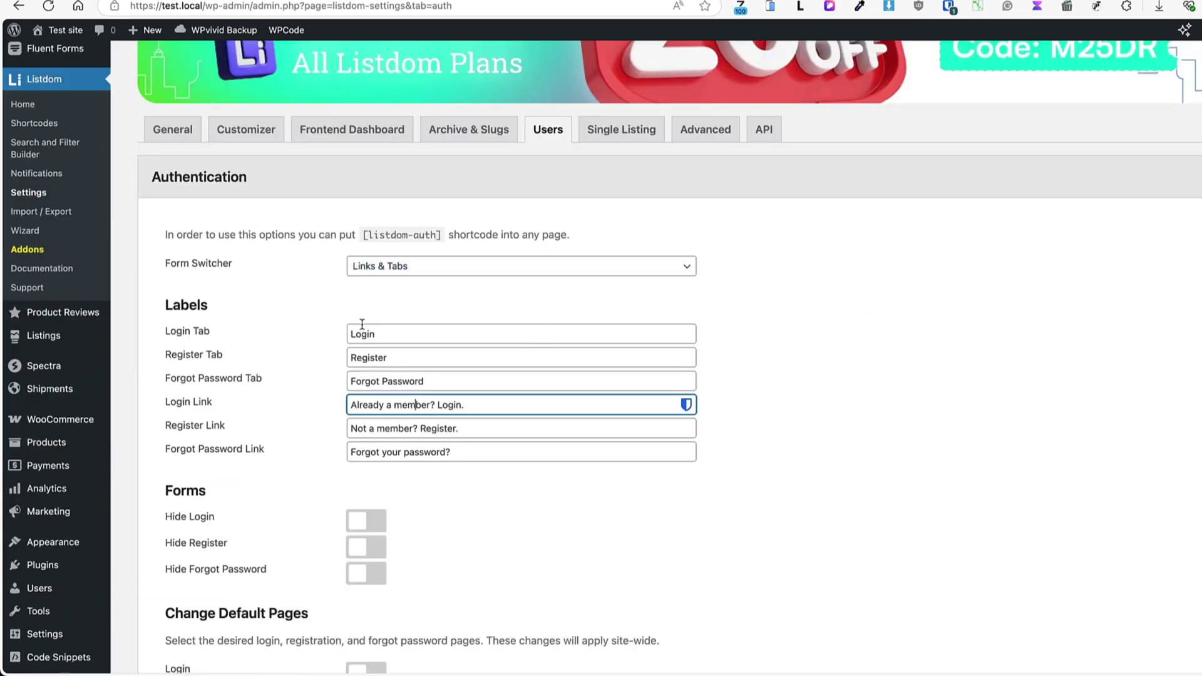
pyautogui.scroll(-2, 372, 376)
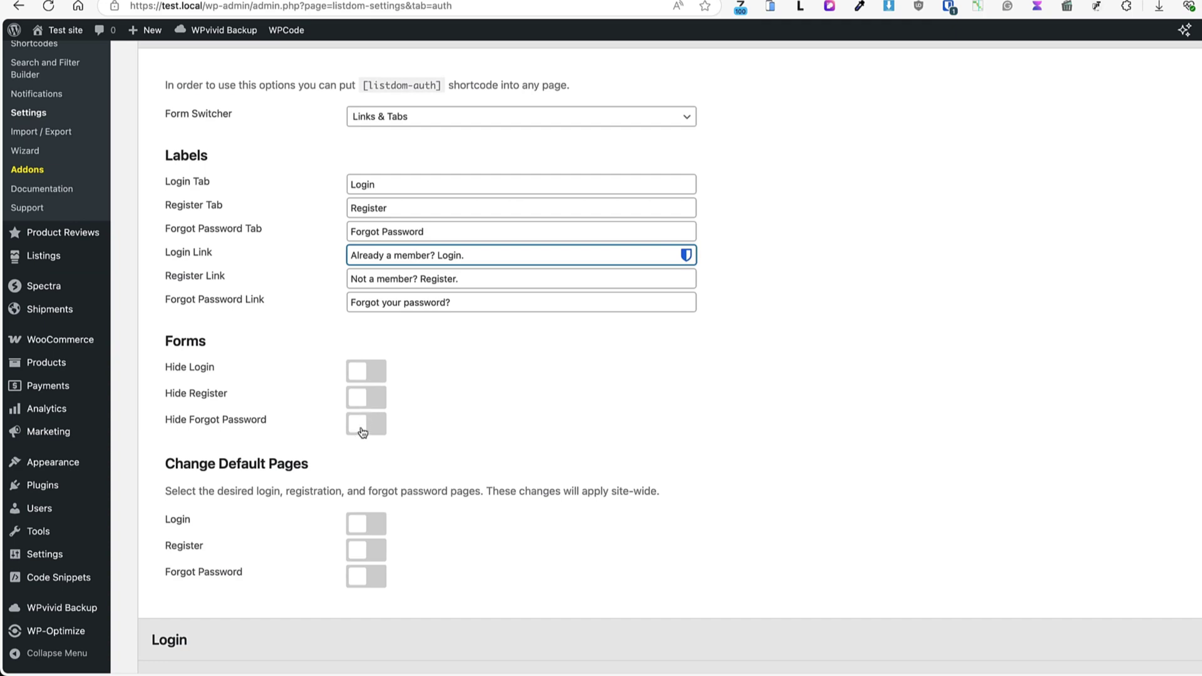
pyautogui.scroll(-4, 526, 476)
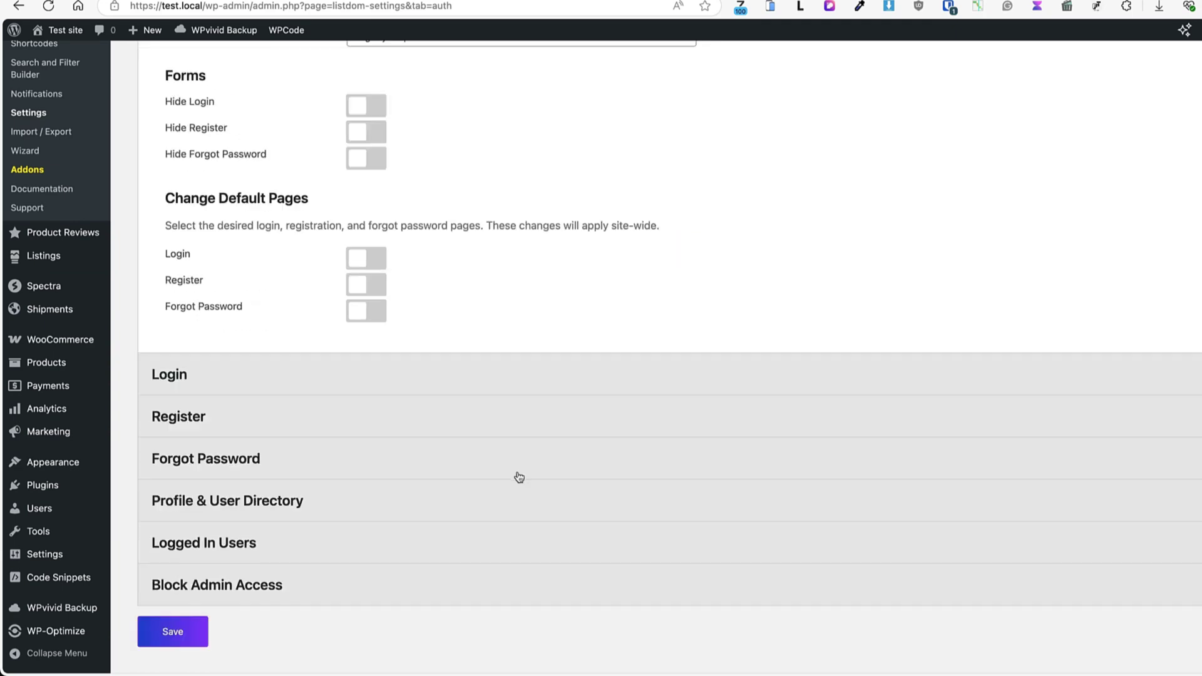
# - Examine the Login and Register sections of the Users settings, covering labels, placeholders, redirects and the password policy
pyautogui.click(405, 375)
pyautogui.scroll(-5, 591, 411)
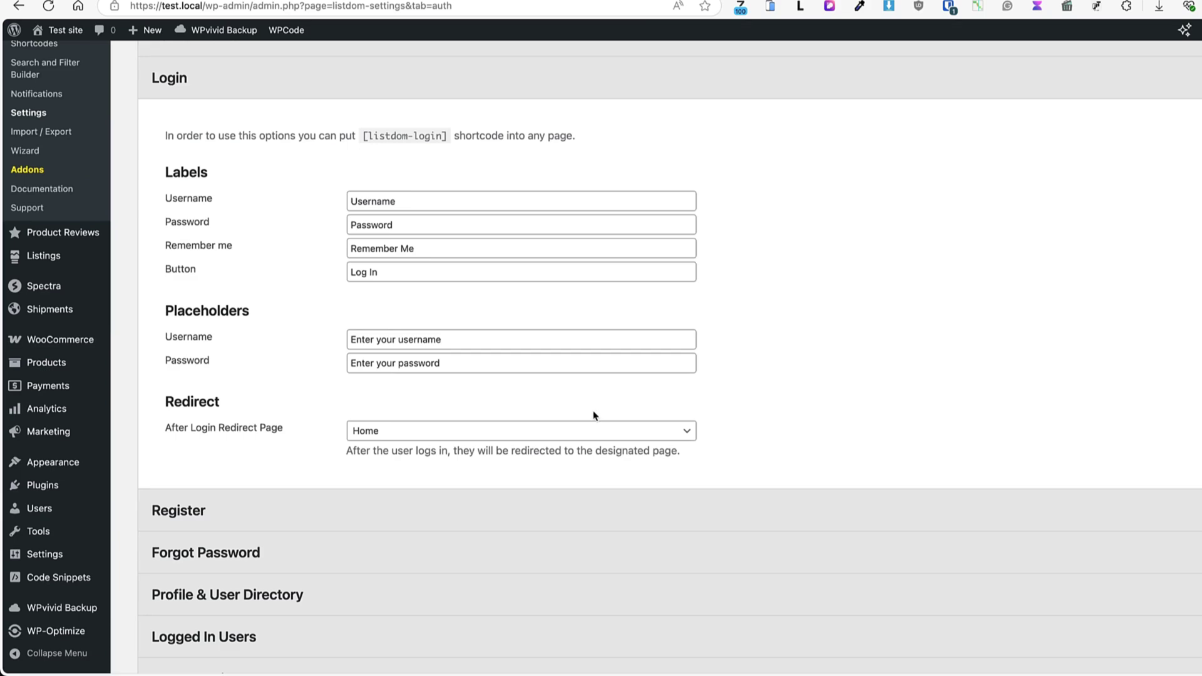
pyautogui.click(330, 519)
pyautogui.scroll(-6, 488, 483)
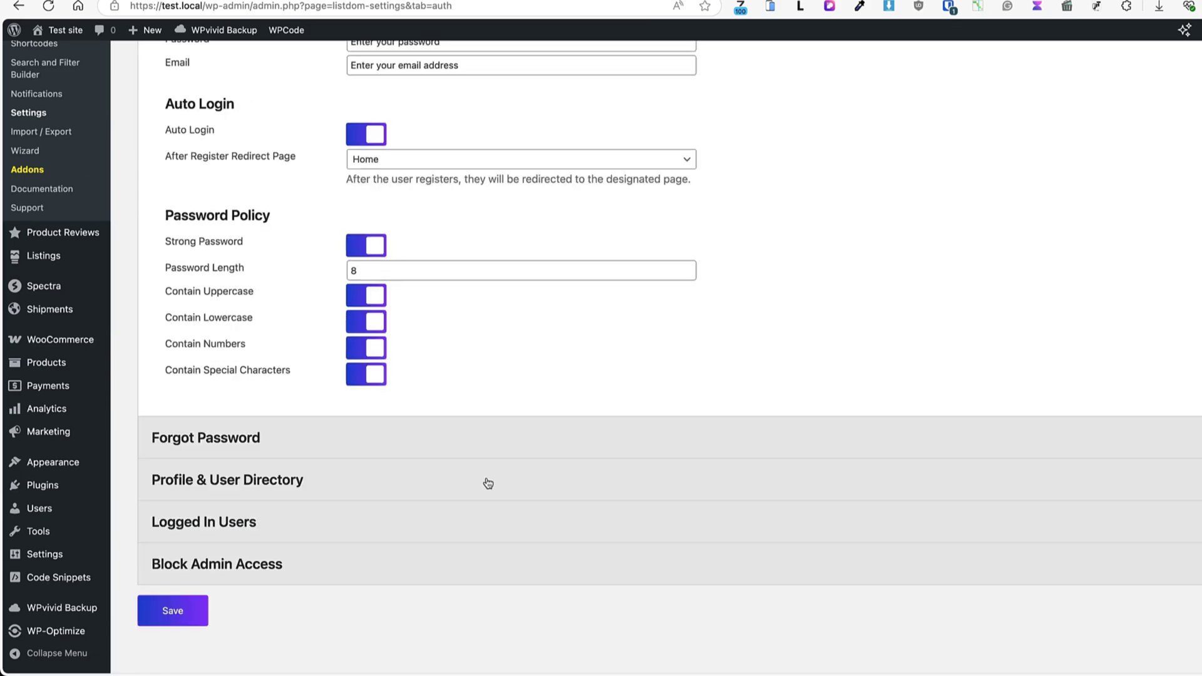
pyautogui.scroll(7, 488, 483)
pyautogui.scroll(-6, 486, 483)
# - Look through the Forgot Password, Profile & User Directory, Logged In Users and Block Admin Access sections of the Users settings
pyautogui.click(363, 469)
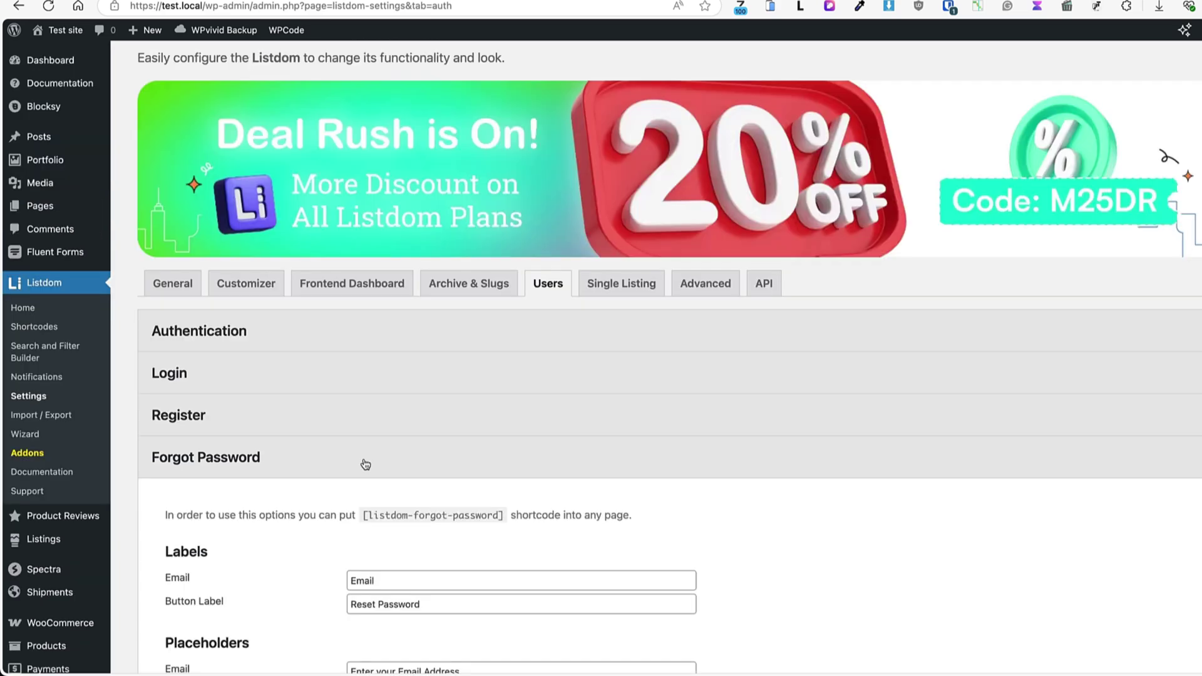
pyautogui.scroll(-6, 461, 458)
pyautogui.click(379, 473)
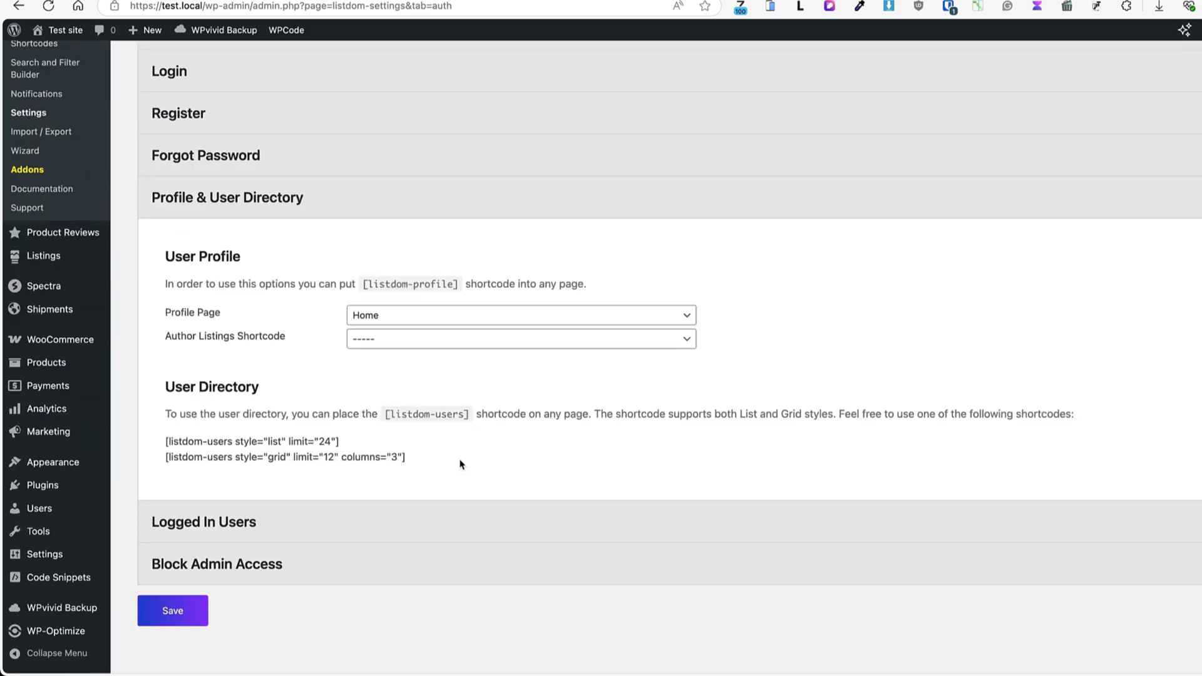
pyautogui.click(323, 526)
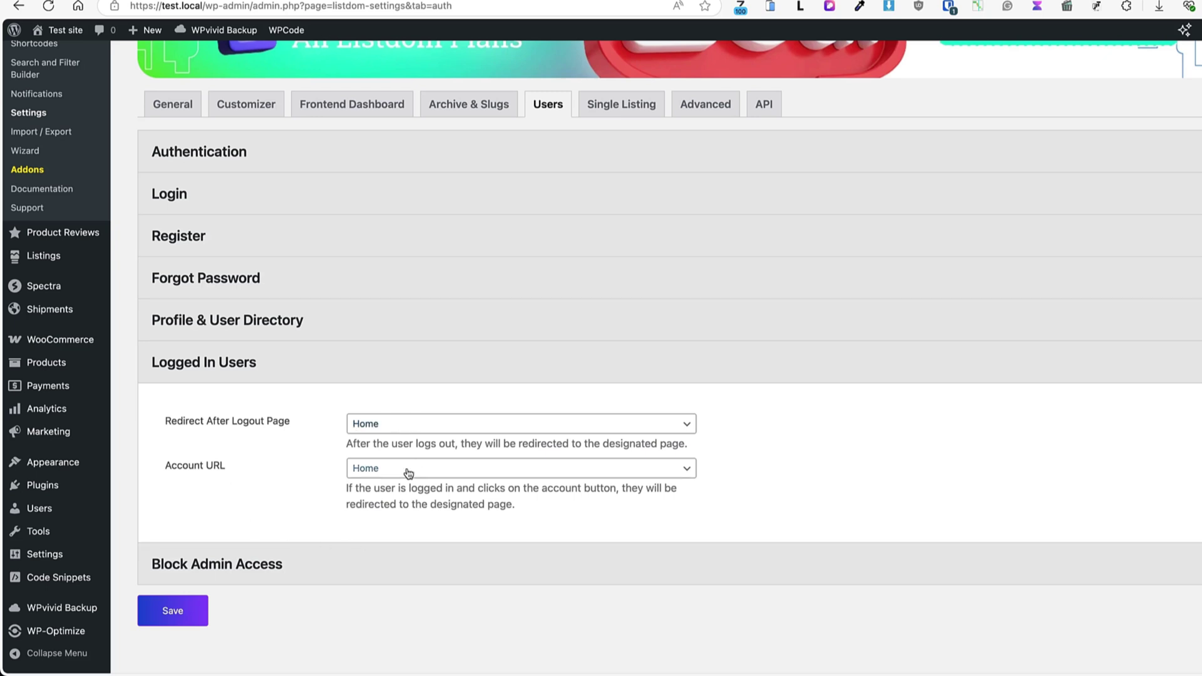
pyautogui.click(288, 569)
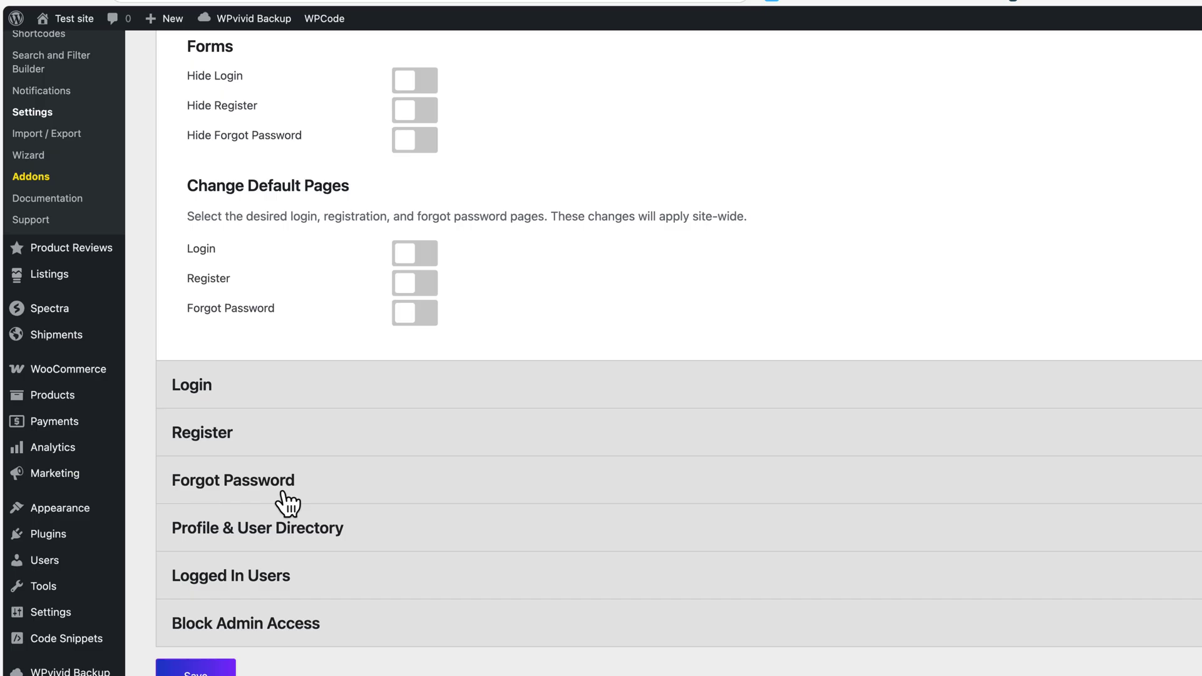
# - Open the Profile & User Directory section and select the [listdom-profile] shortcode
pyautogui.click(318, 537)
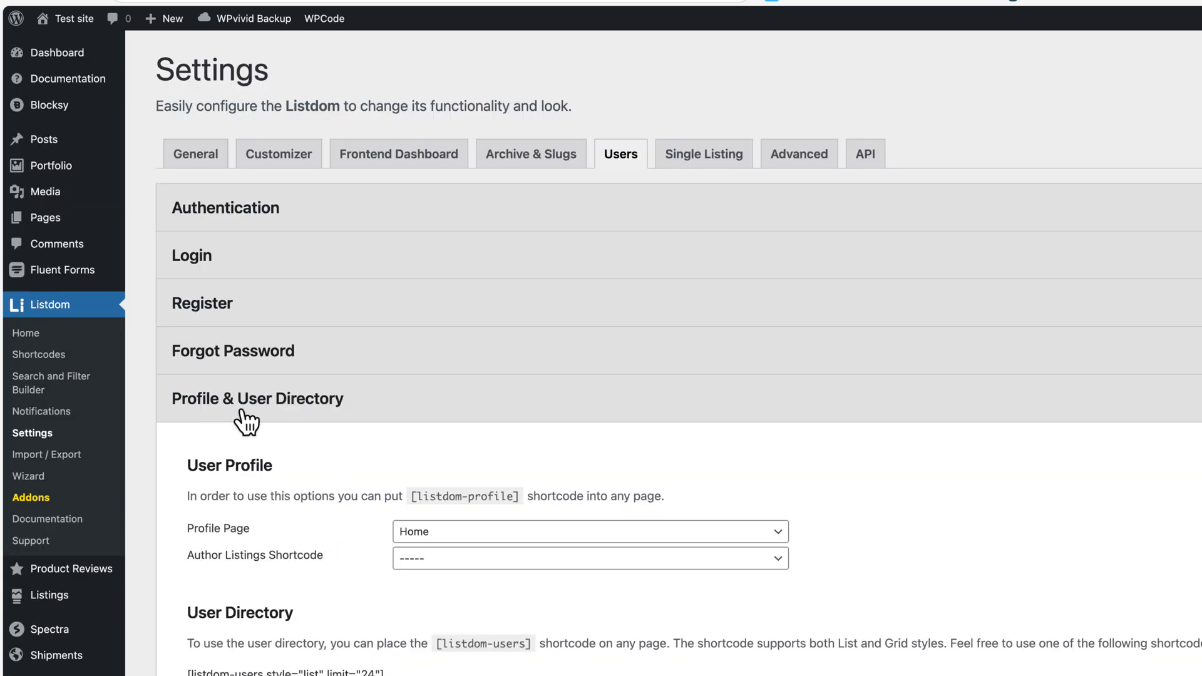
pyautogui.scroll(-2, 309, 421)
pyautogui.doubleClick(413, 398)
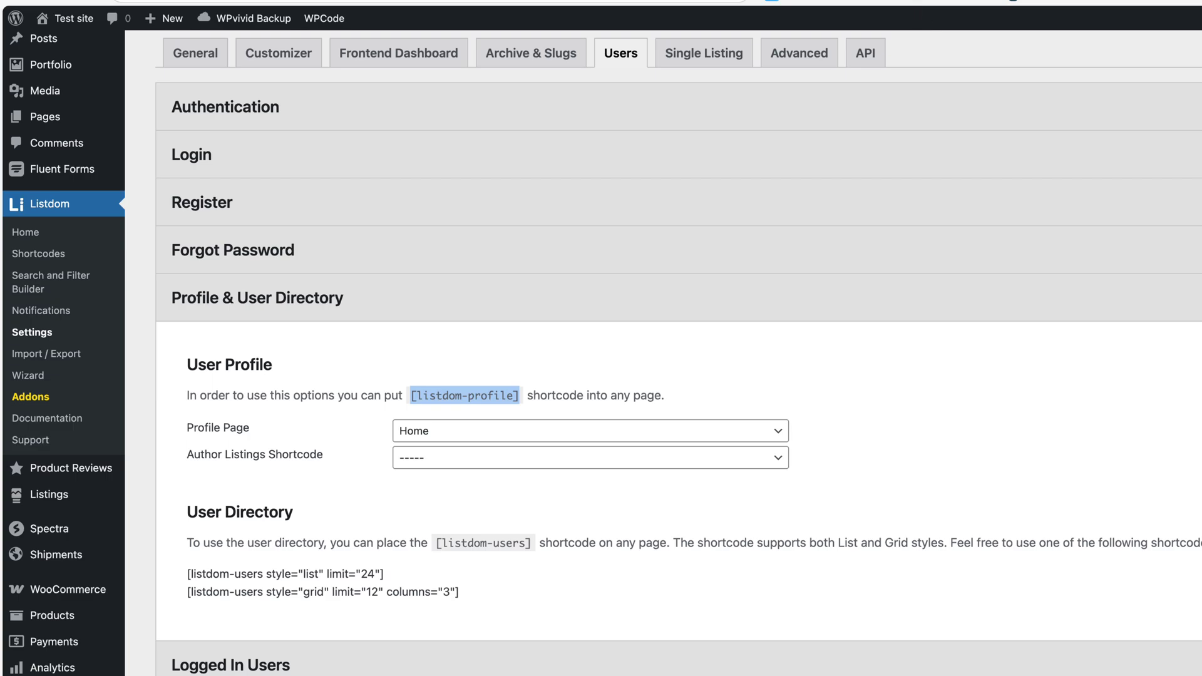
# - View the User profile page on the front end, checking its message form, contact info and author listings
pyautogui.click(914, 1)
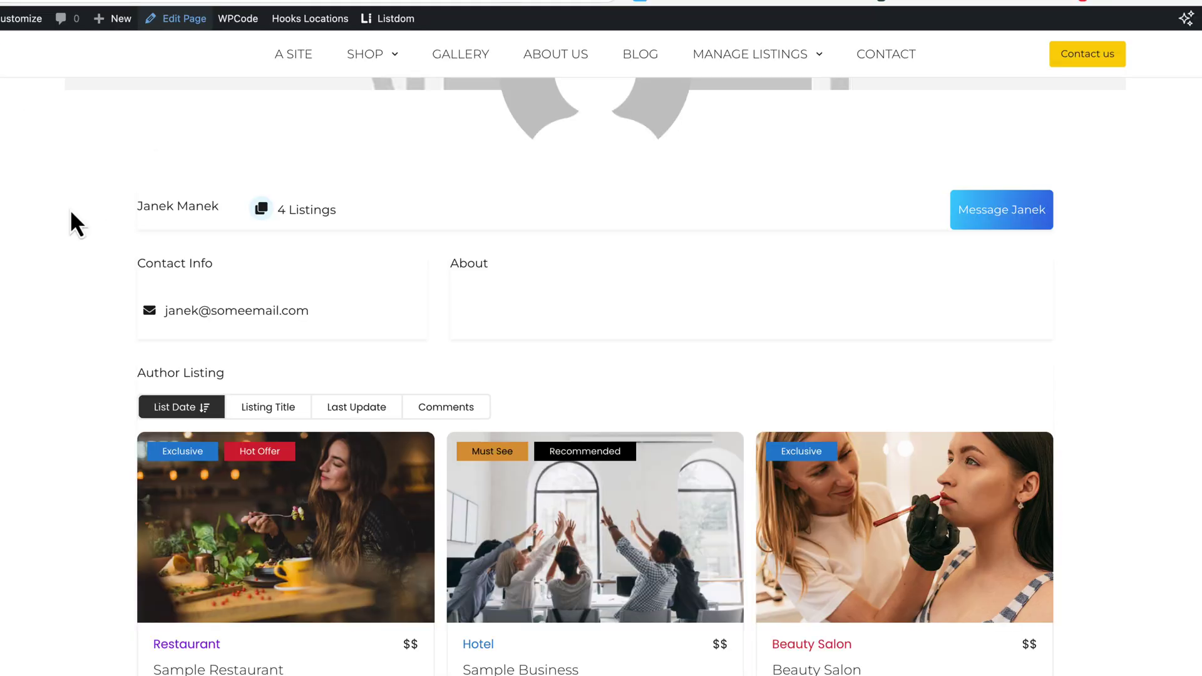
pyautogui.scroll(10, 107, 278)
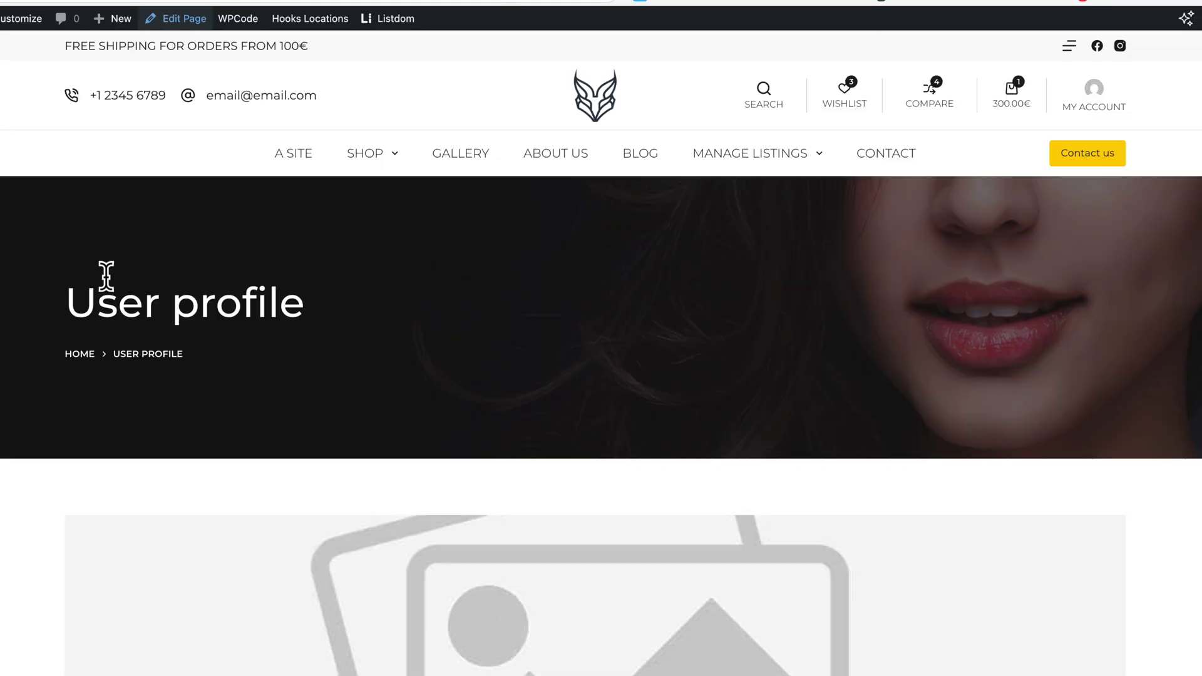
pyautogui.scroll(-10, 107, 276)
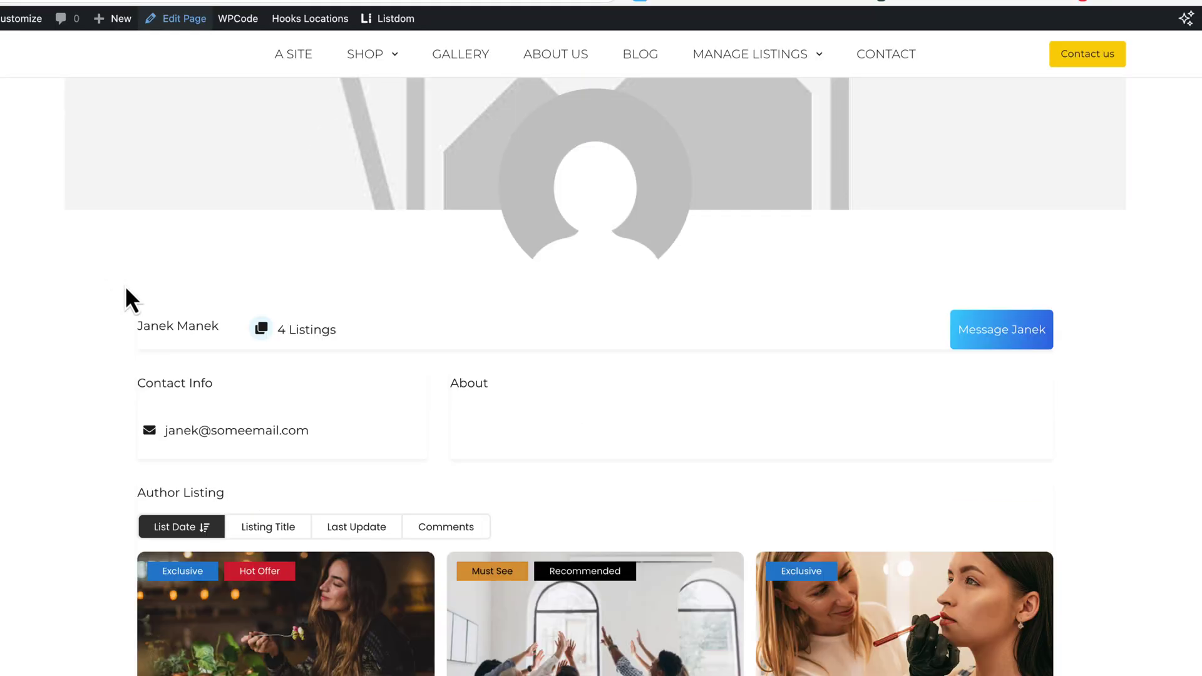
pyautogui.click(988, 338)
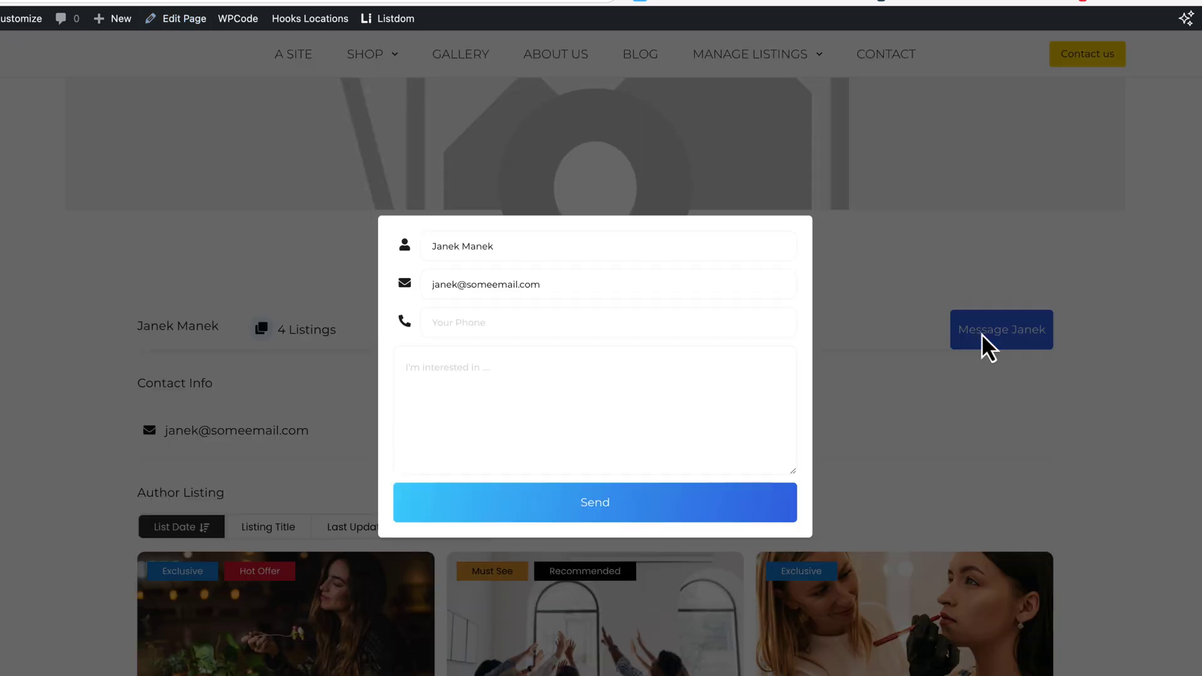
pyautogui.click(1138, 354)
pyautogui.scroll(-3, 726, 344)
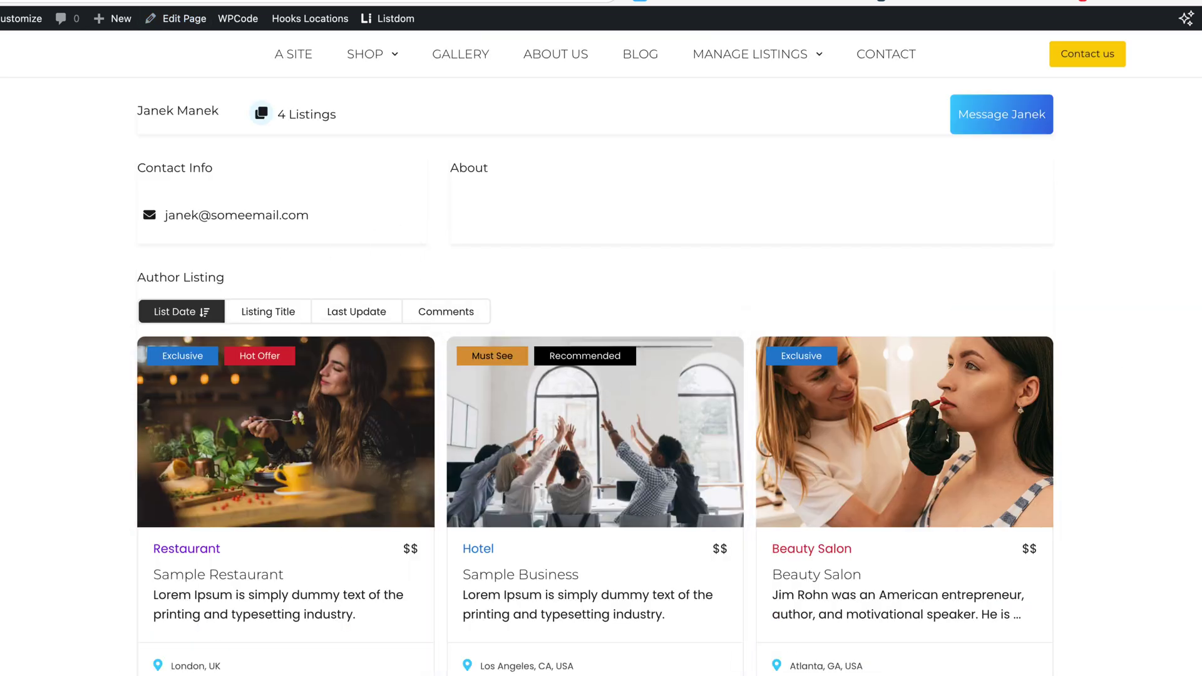
pyautogui.scroll(-1, 604, 379)
pyautogui.scroll(3, 401, 365)
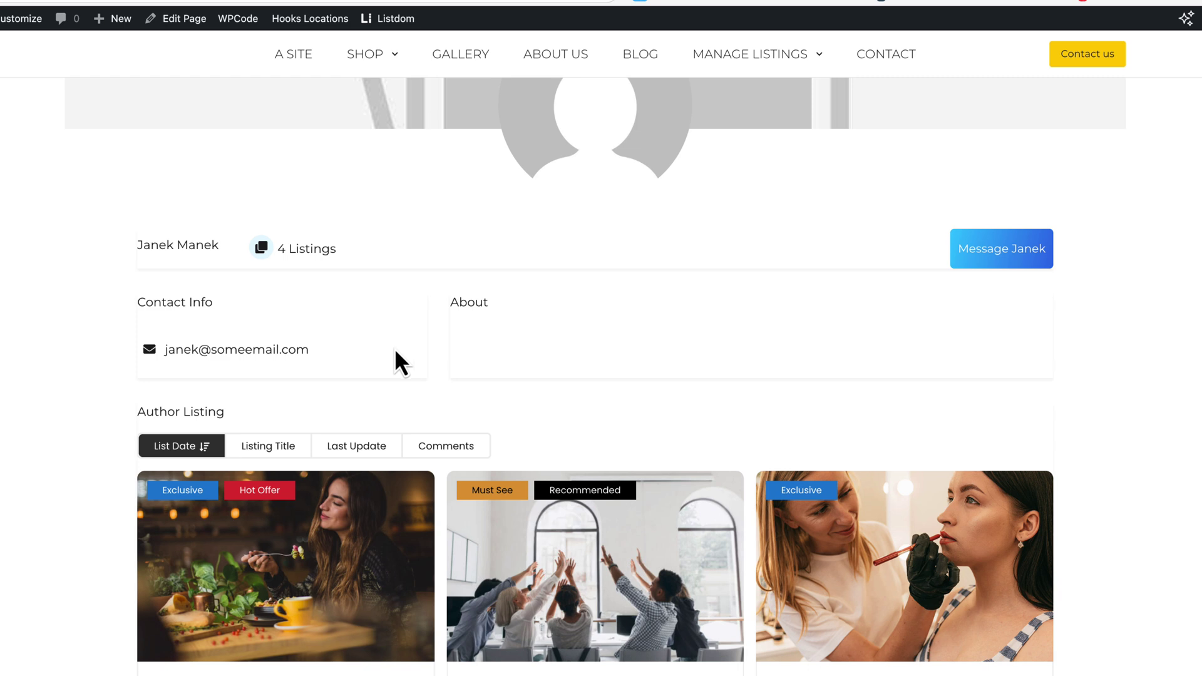
pyautogui.scroll(-10, 397, 359)
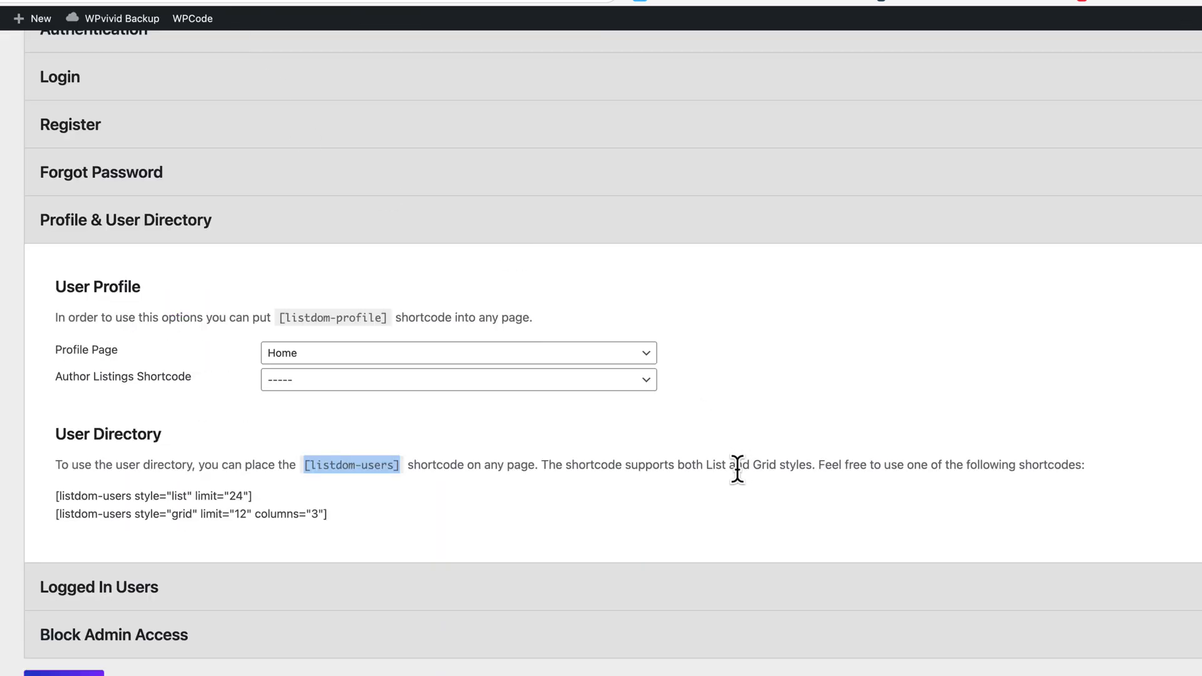
# - Copy the [listdom-users] shortcode from the User Directory settings and use it to replace the [listdom-profile] shortcode on the User profile page
pyautogui.click(405, 485)
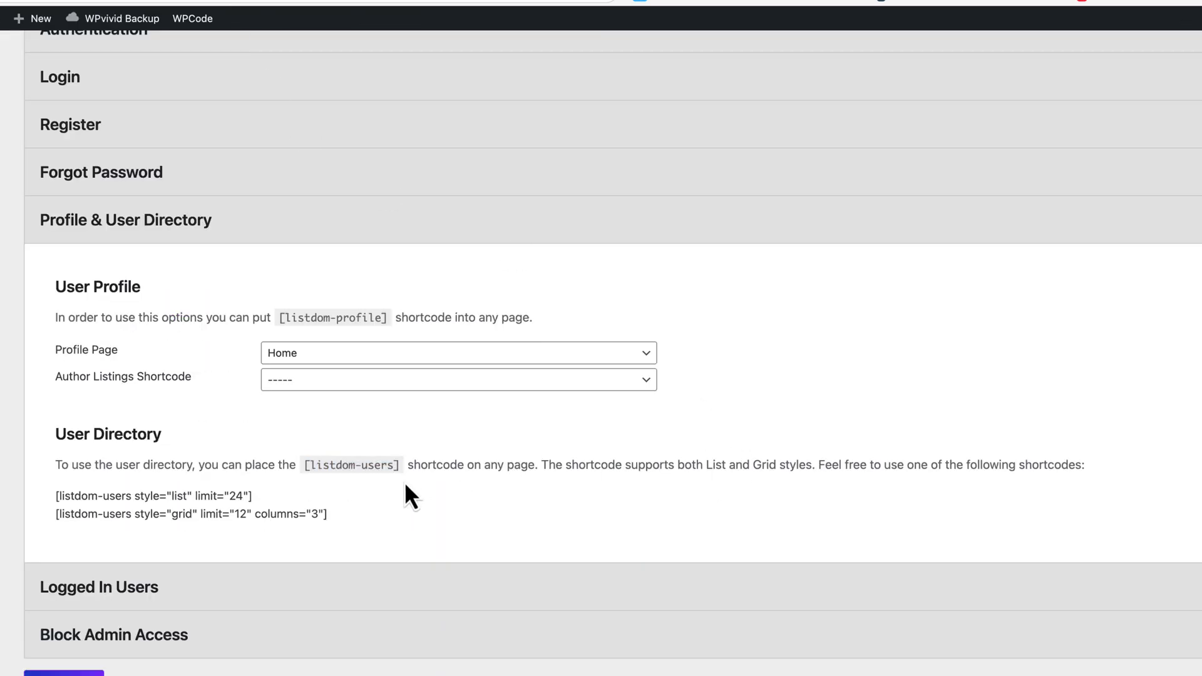
pyautogui.moveTo(401, 467); pyautogui.dragTo(303, 469)
pyautogui.press('super+c')
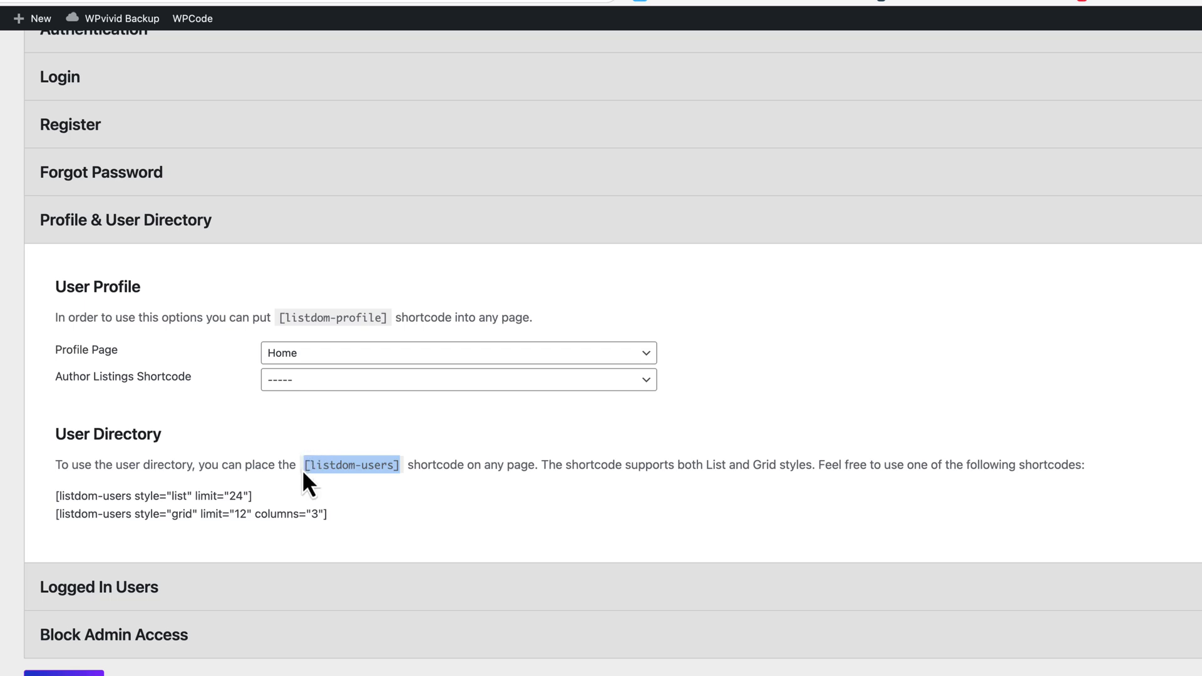
pyautogui.hotkey('ctrl', 'Tab')
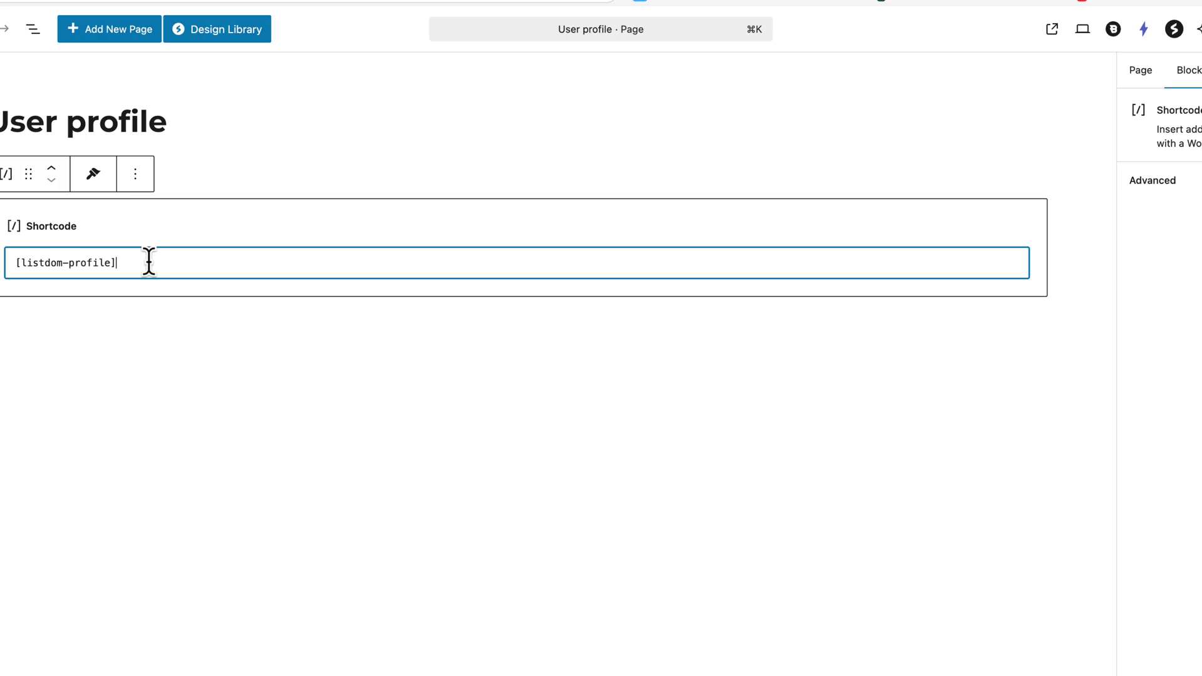
pyautogui.press('super+a')
pyautogui.press('super+v')
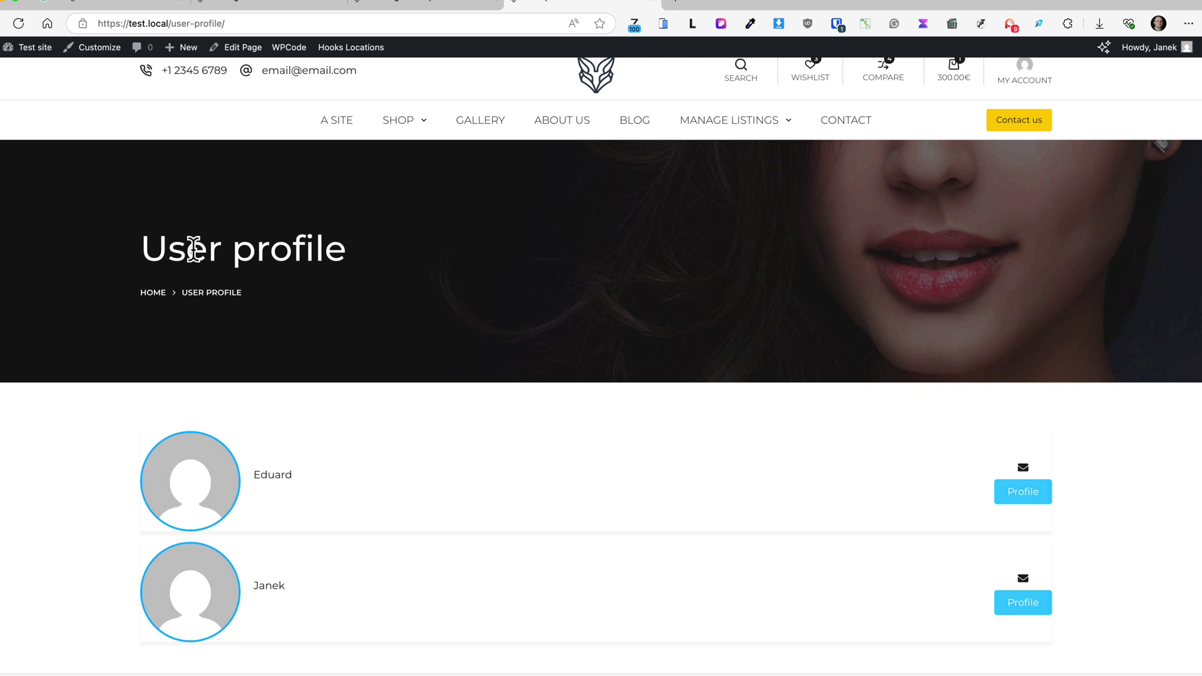
# - Inspect the user directory list on the front end of the User profile page
pyautogui.scroll(-6, 137, 287)
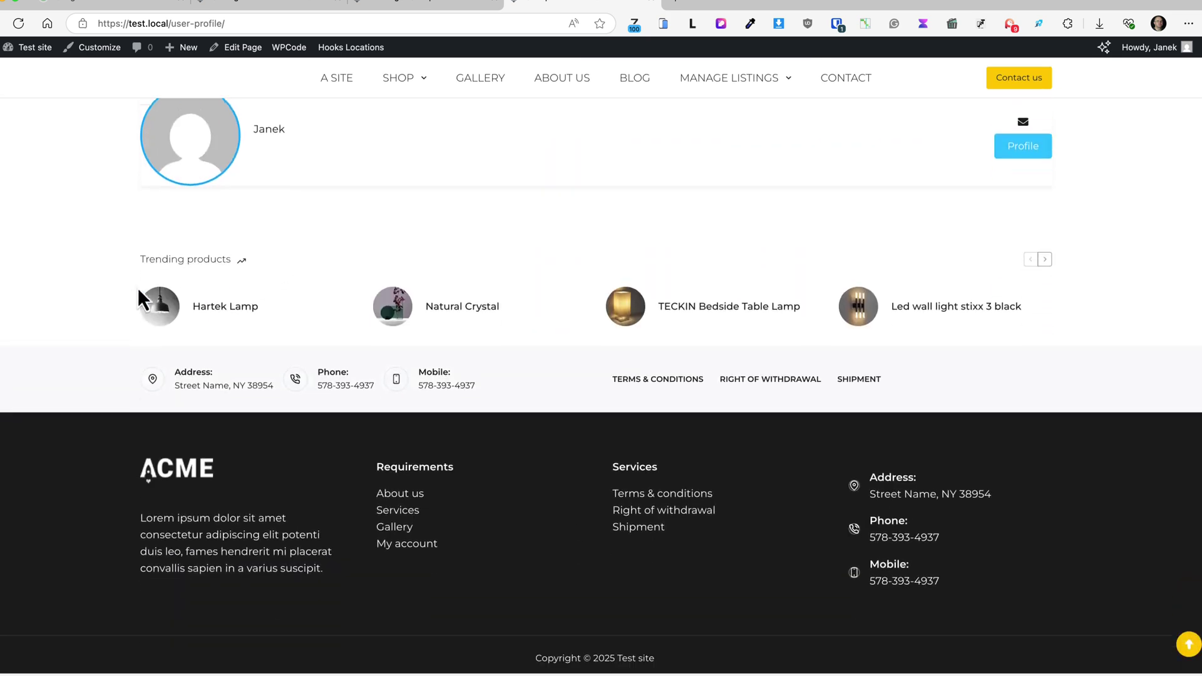
pyautogui.scroll(3, 134, 297)
pyautogui.scroll(1, 133, 294)
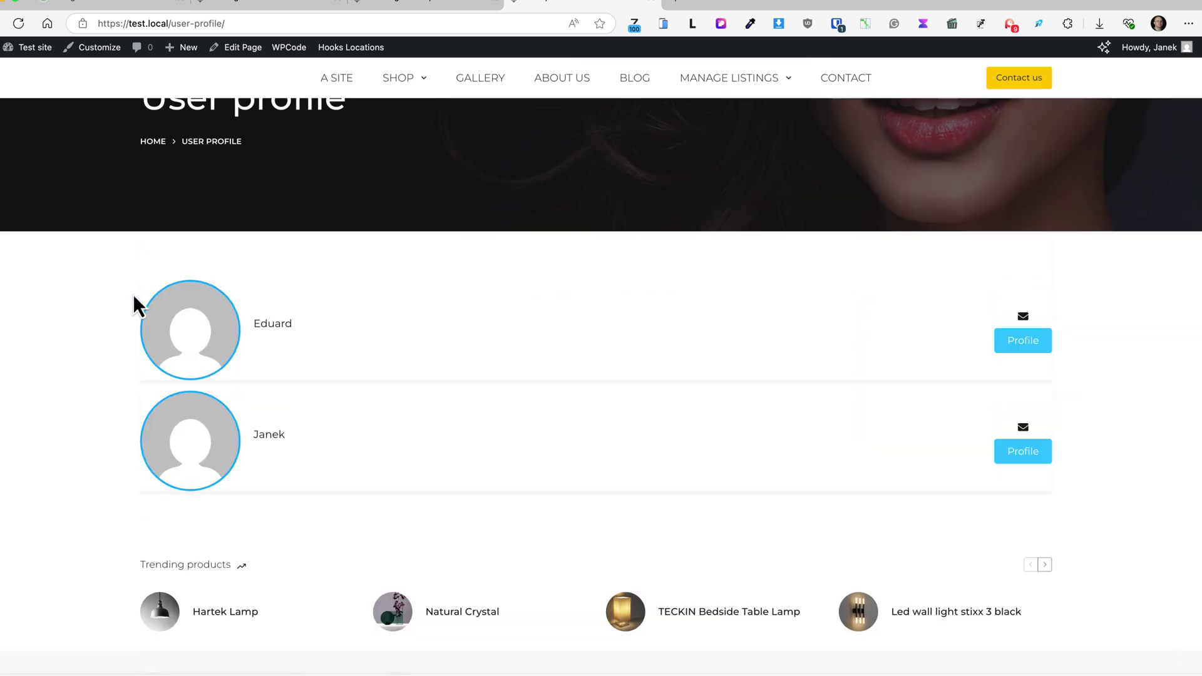
# - Open the Single Listing settings and review the available Style Category and Style options
pyautogui.click(286, 10)
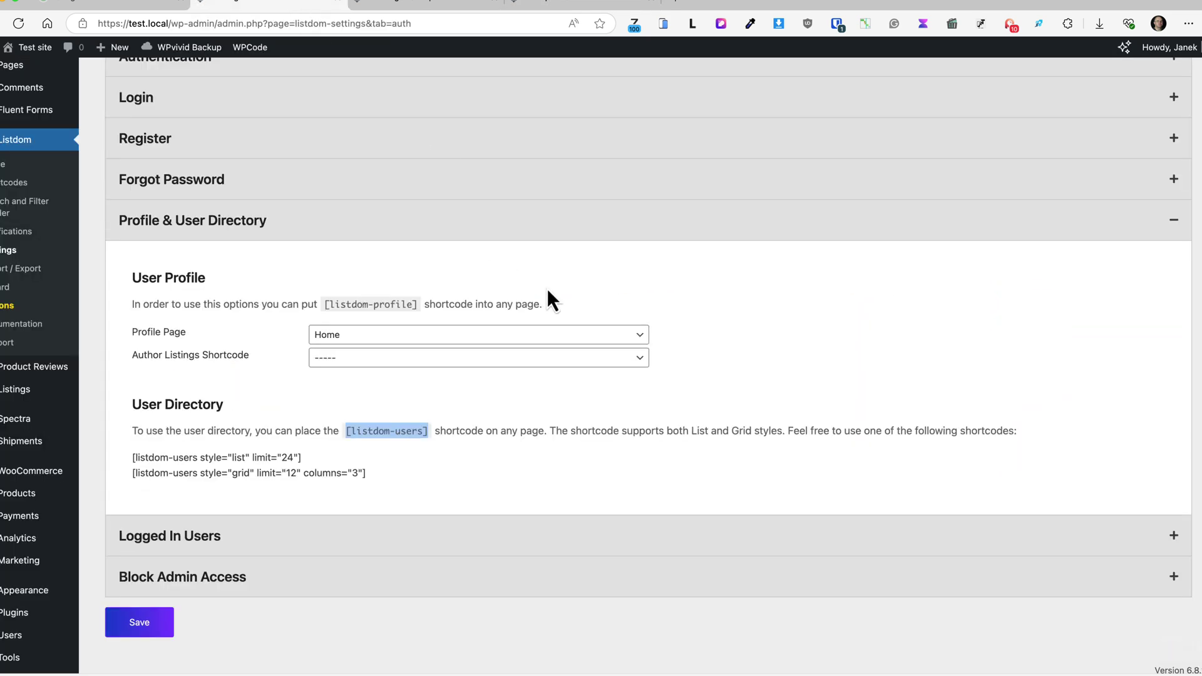
pyautogui.scroll(2, 558, 304)
pyautogui.scroll(1, 566, 319)
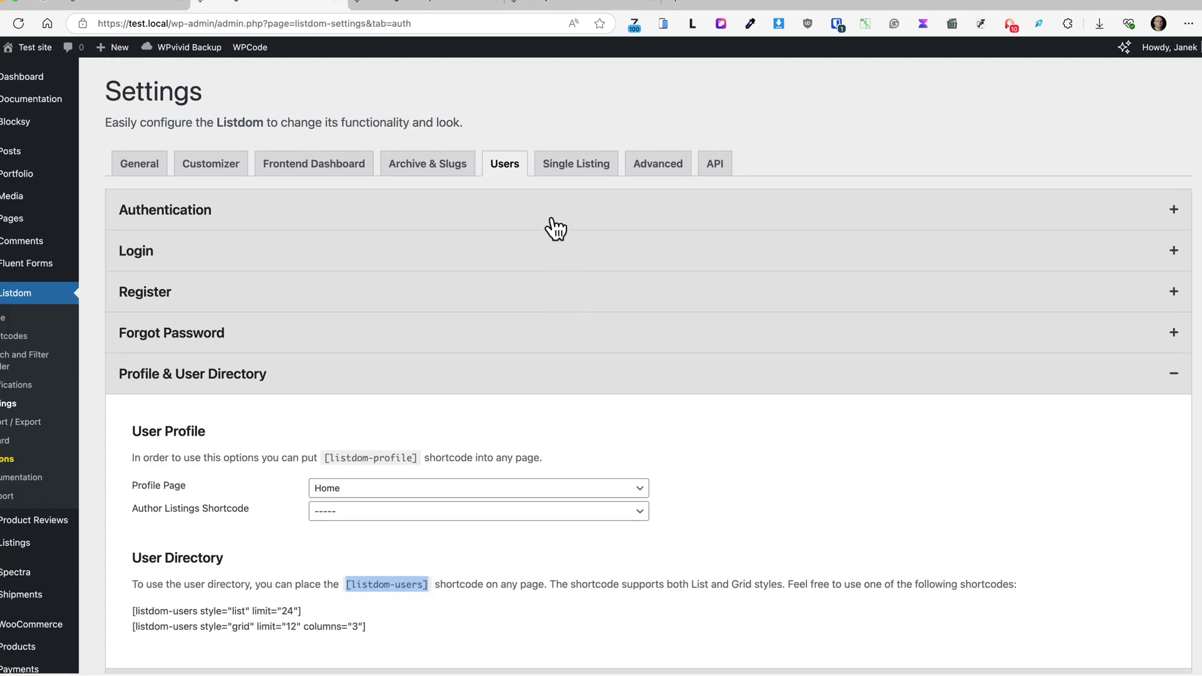
pyautogui.click(588, 169)
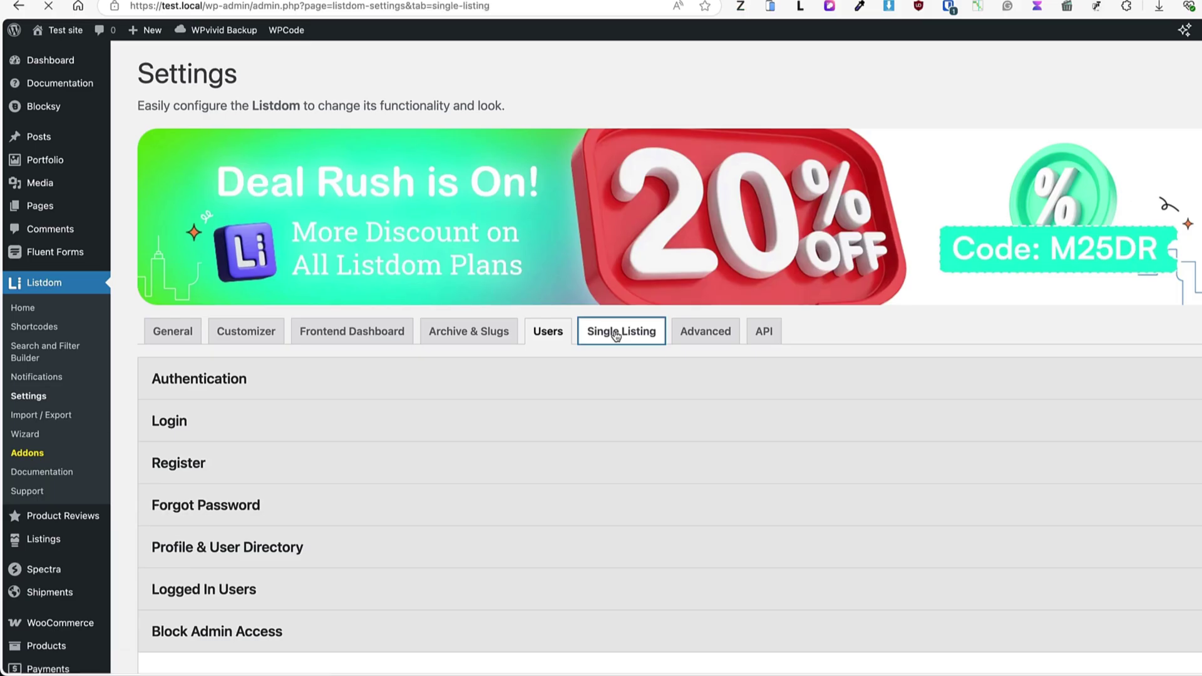
pyautogui.scroll(-2, 434, 336)
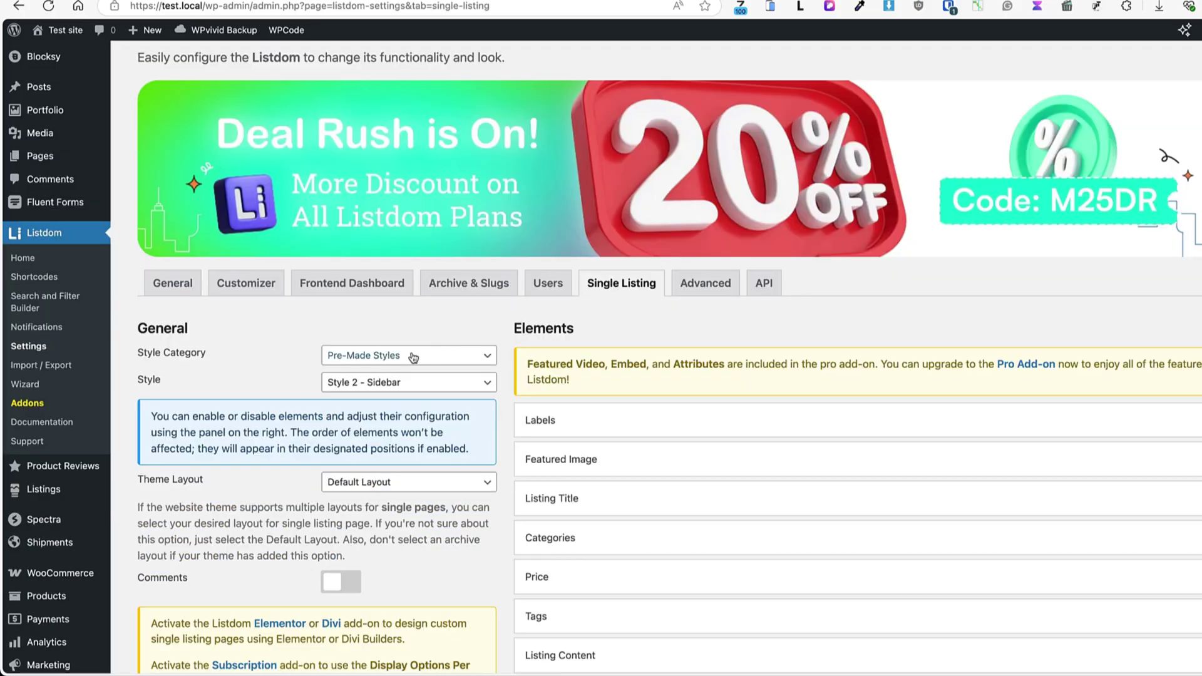
pyautogui.click(393, 357)
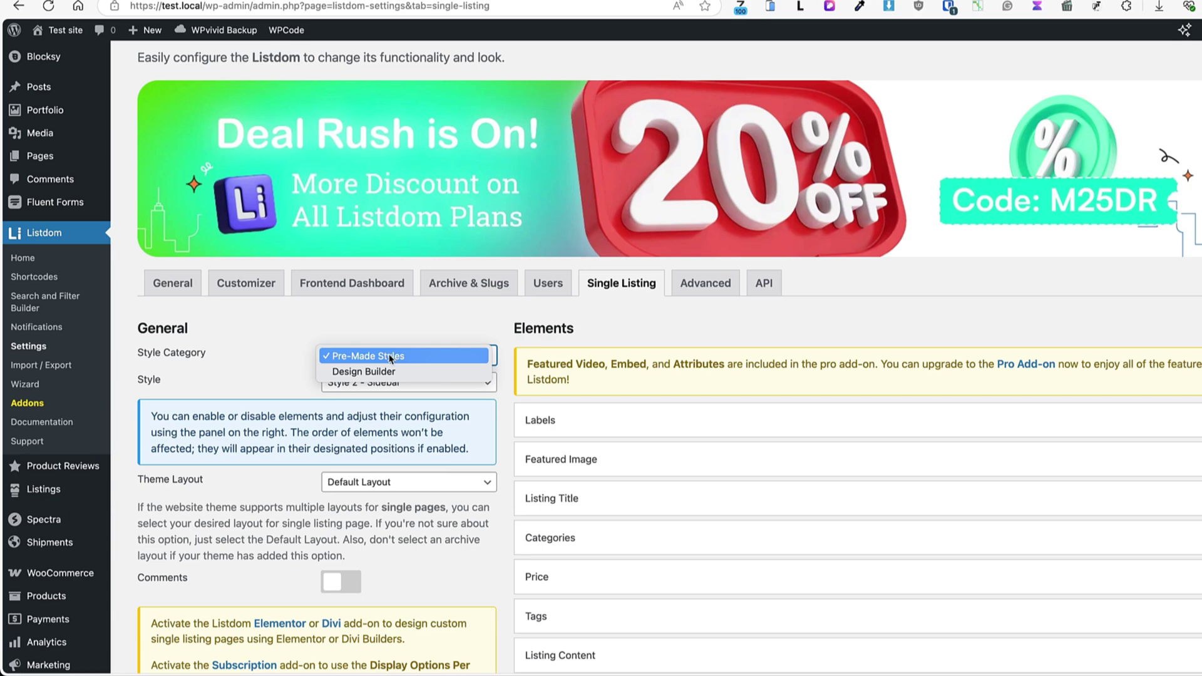
pyautogui.click(390, 357)
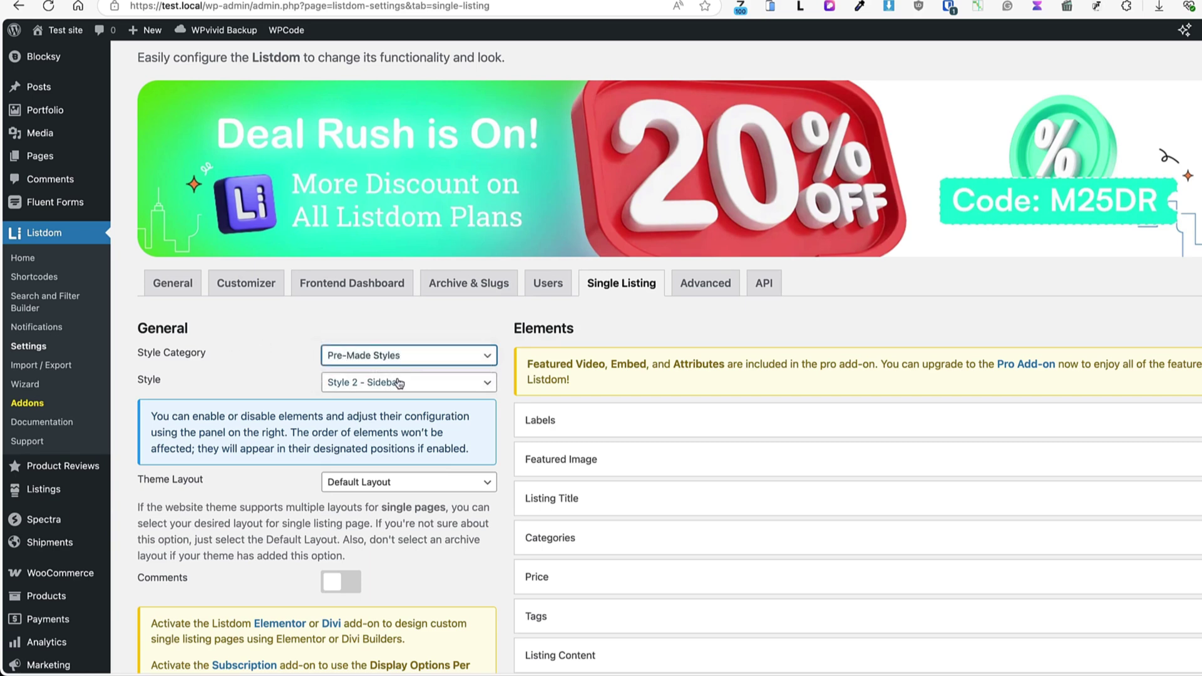
pyautogui.click(399, 384)
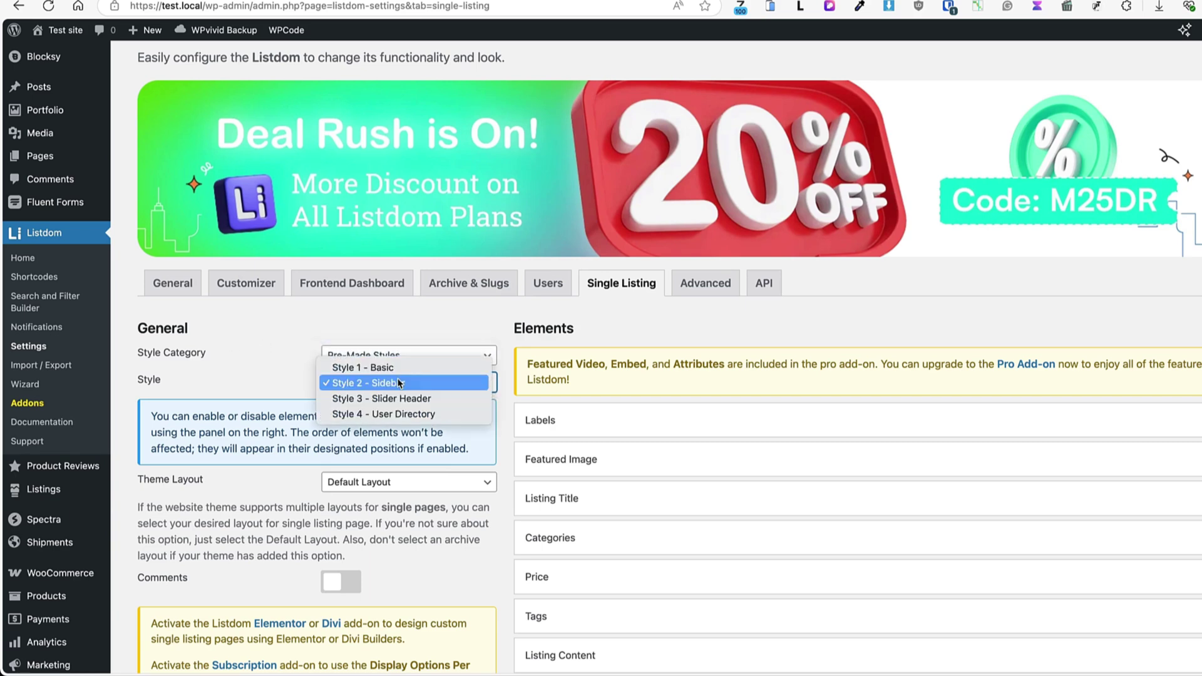
pyautogui.click(270, 365)
# - Set the single listing Style Category to Design Builder and look through the element sections of its builder
pyautogui.scroll(-3, 271, 362)
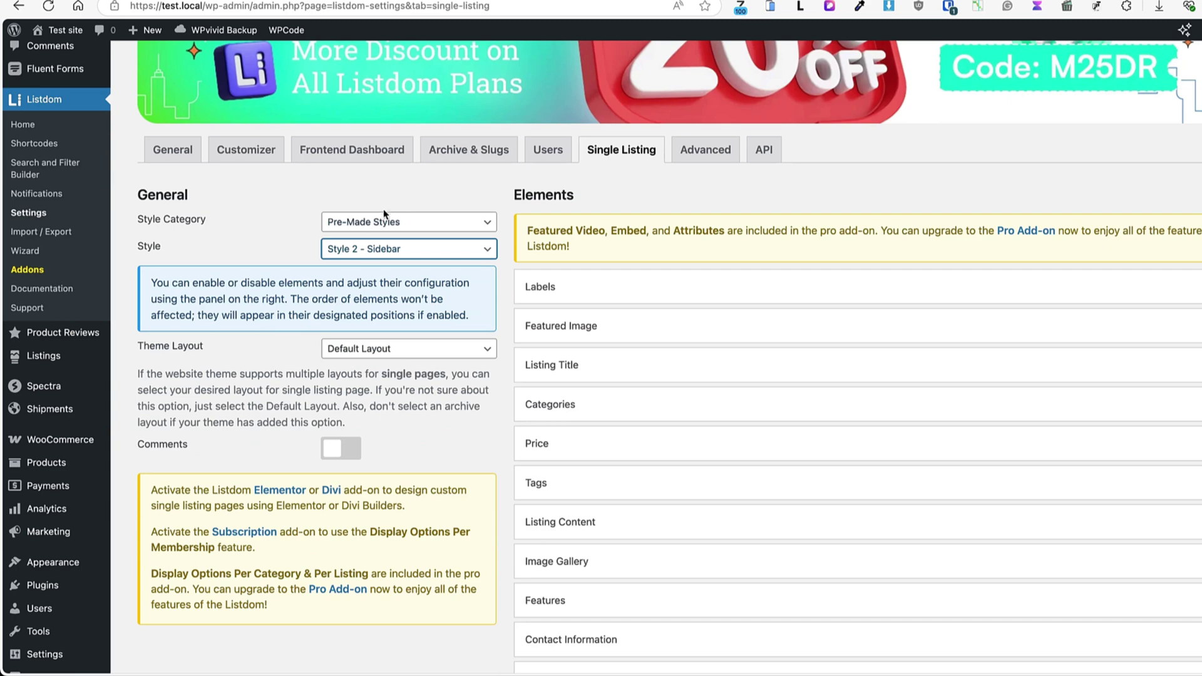
pyautogui.click(385, 216)
pyautogui.click(367, 237)
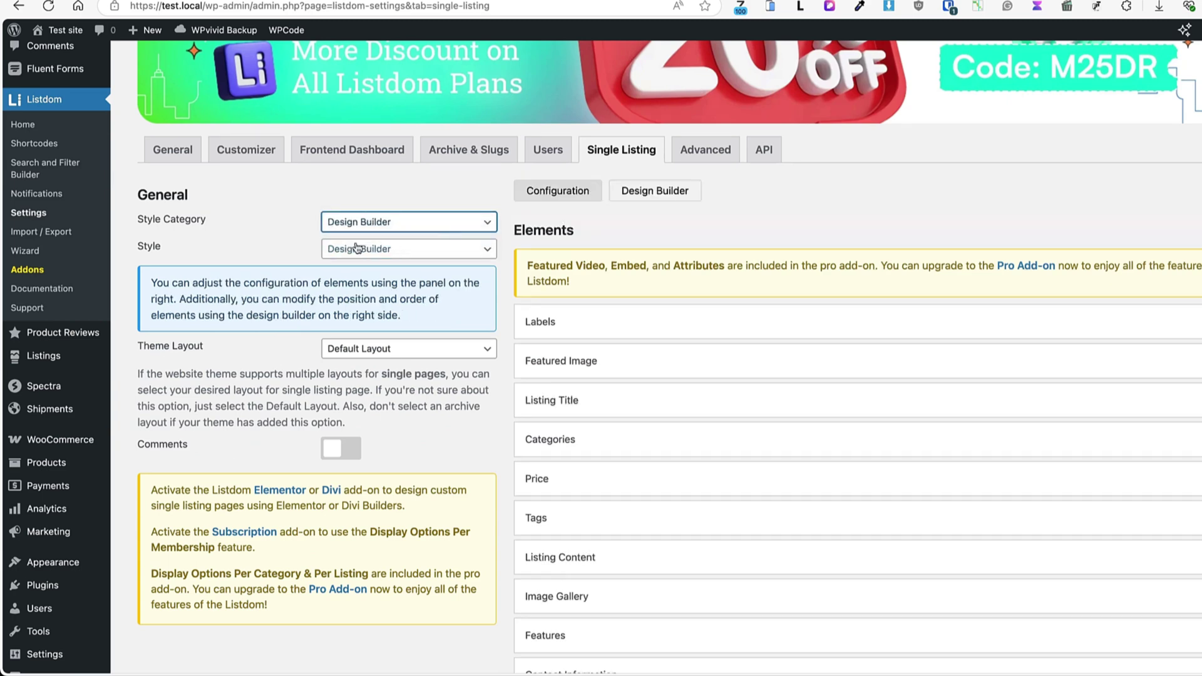
pyautogui.click(666, 191)
pyautogui.scroll(-3, 823, 333)
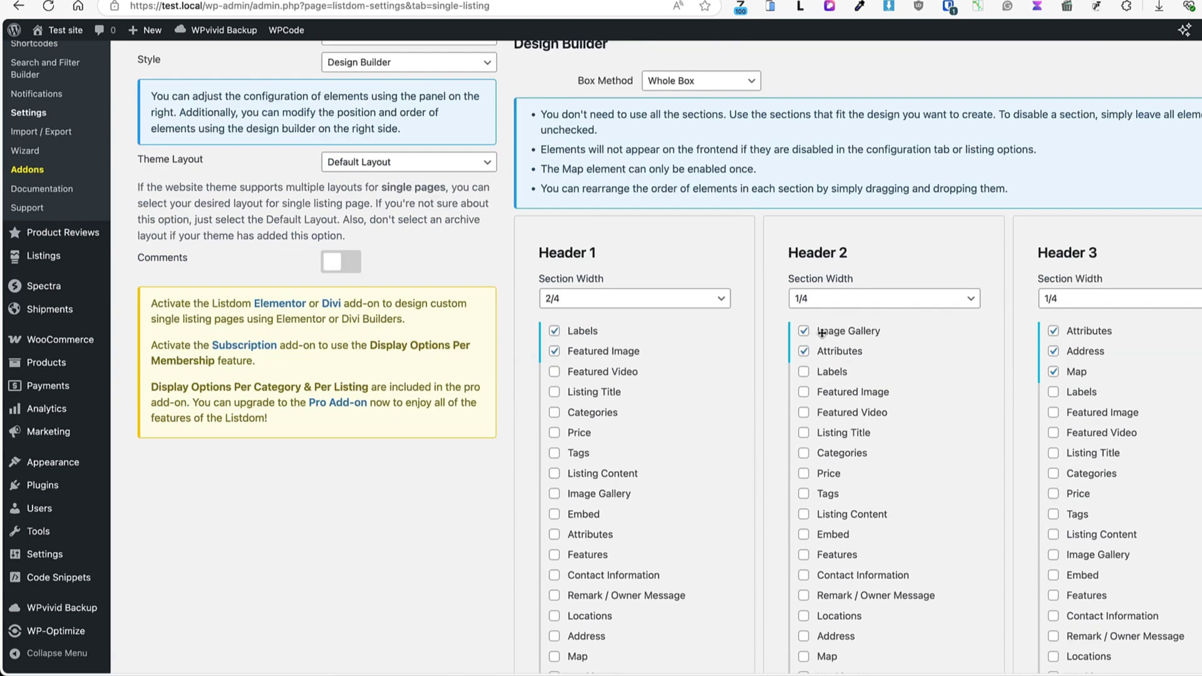
pyautogui.scroll(-3, 822, 333)
pyautogui.scroll(2, 768, 276)
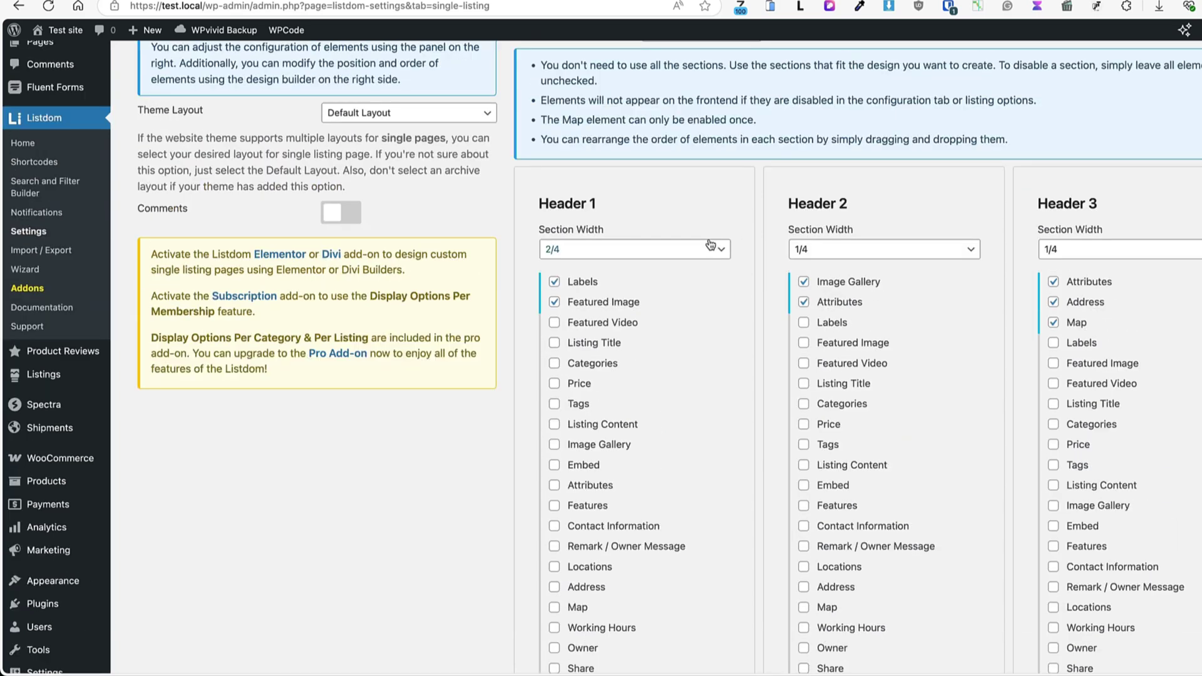
# - Check Header 1's section width options, enable Contact Information in Header 1, and review the column sections below
pyautogui.click(599, 245)
pyautogui.click(720, 210)
pyautogui.scroll(-3, 764, 206)
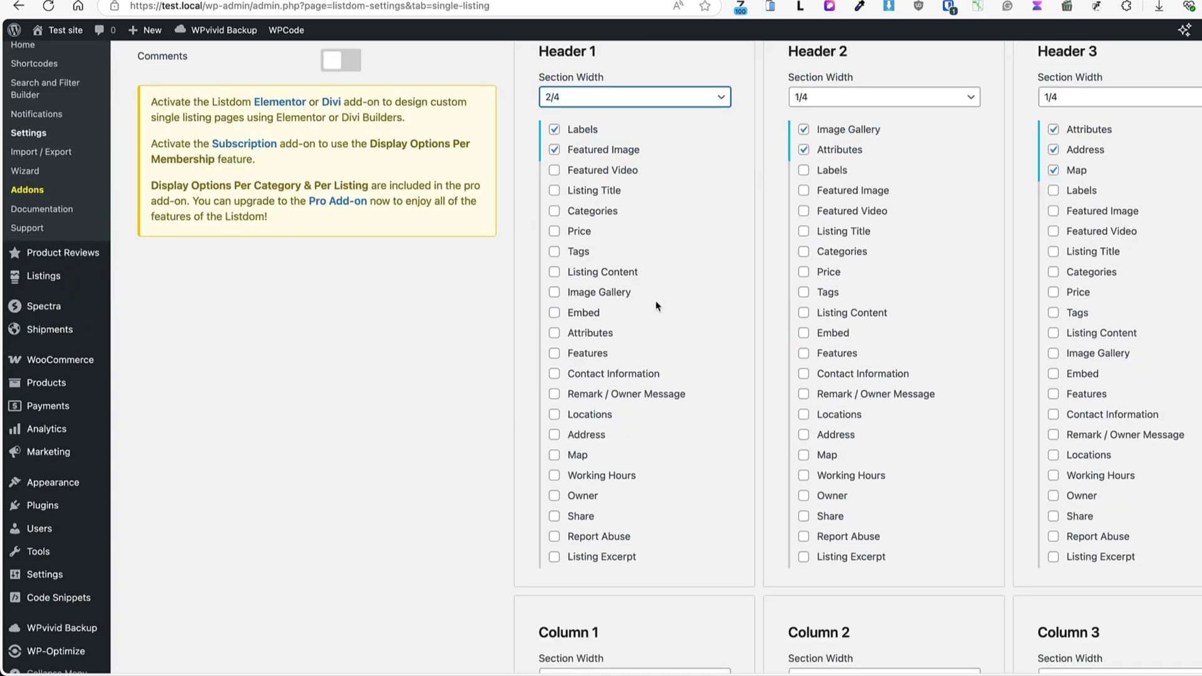
pyautogui.click(577, 376)
pyautogui.scroll(1, 735, 299)
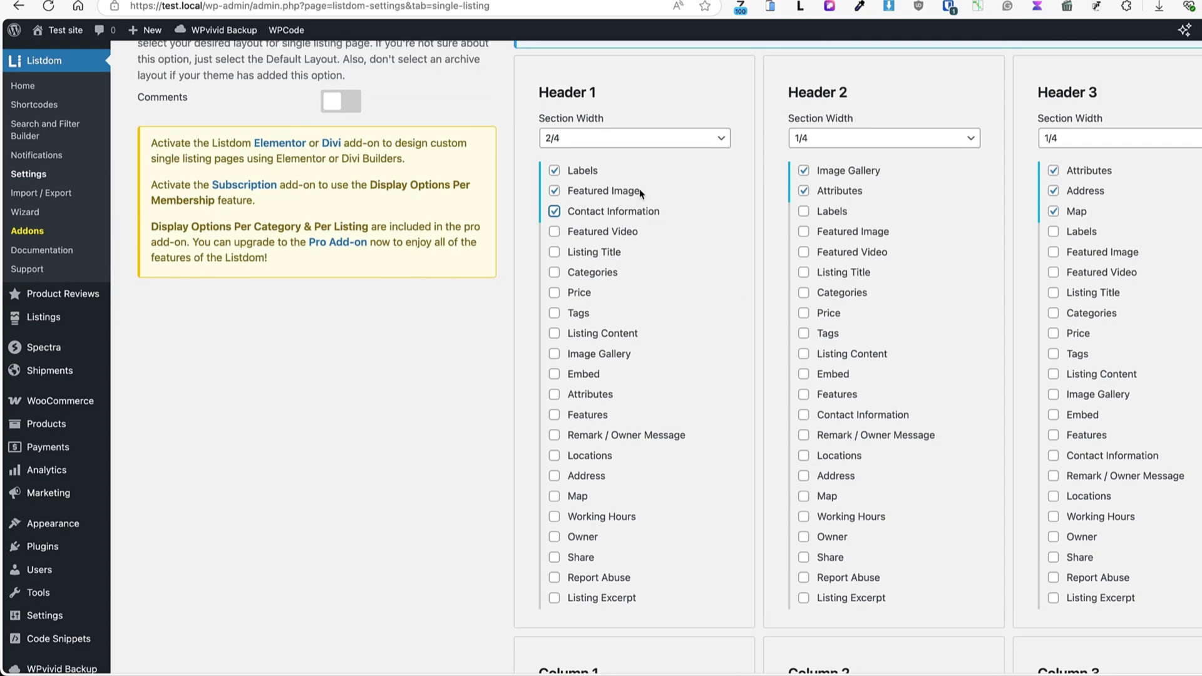
pyautogui.scroll(-8, 648, 219)
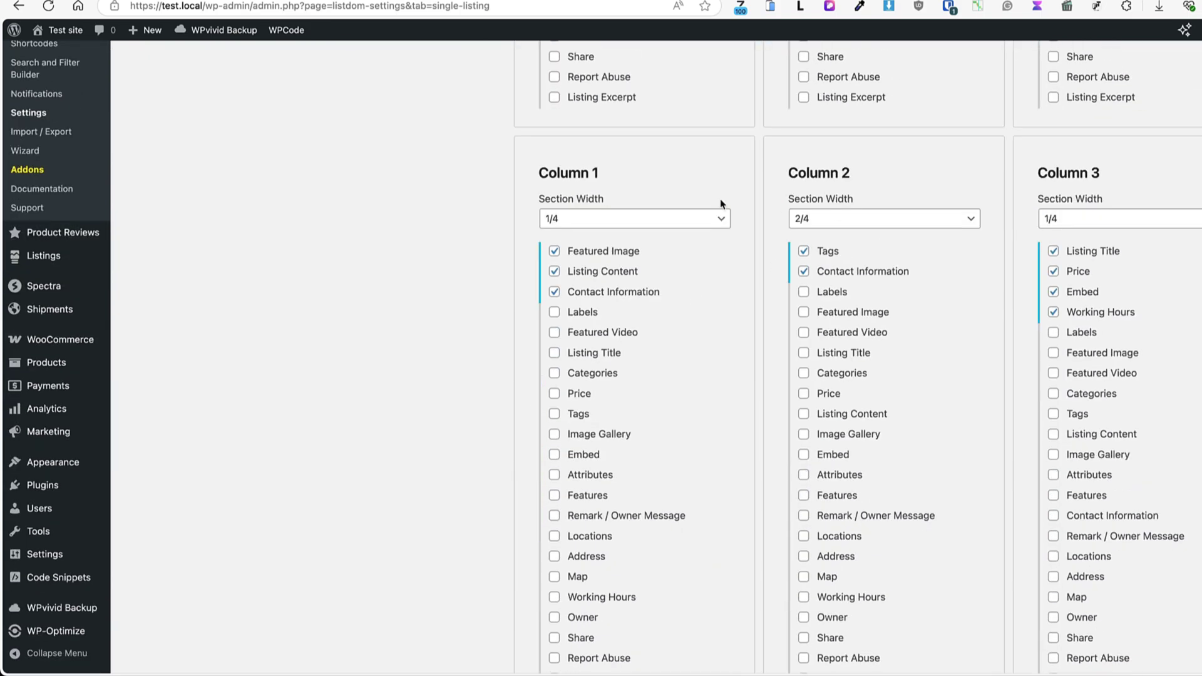
pyautogui.scroll(-11, 1032, 263)
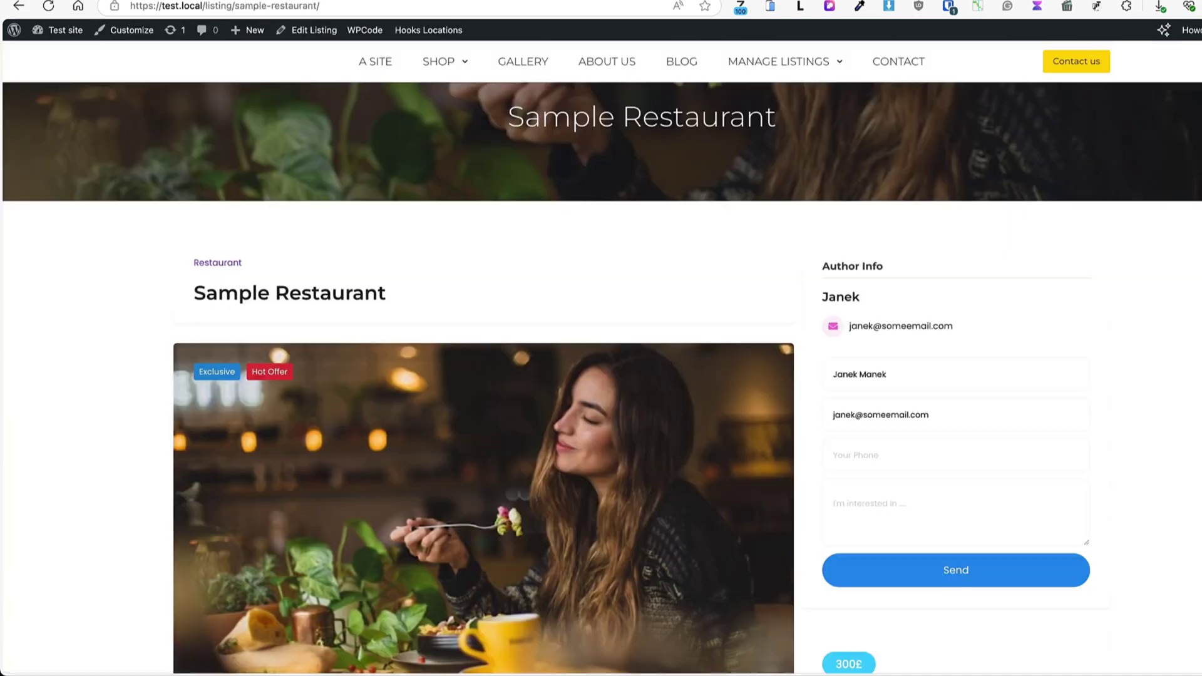
# - Inspect the Sample Restaurant page on the front end, and save the single listing style as Style 3 - Slider Header
pyautogui.scroll(-15, 122, 357)
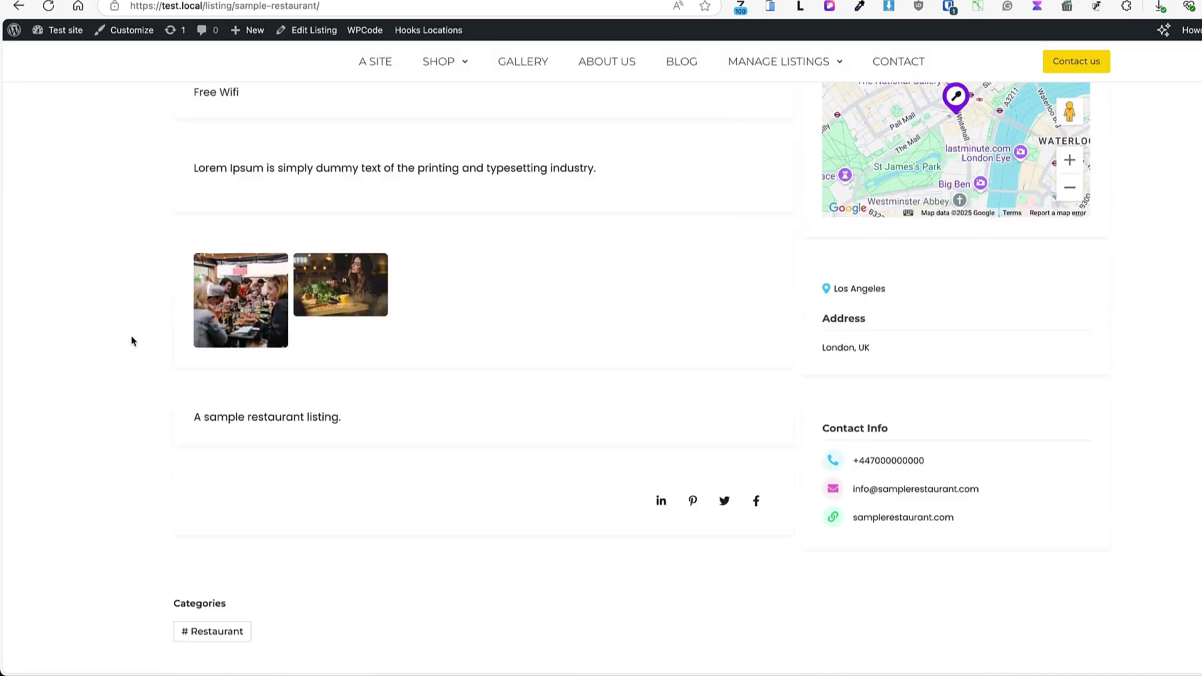
pyautogui.scroll(15, 129, 335)
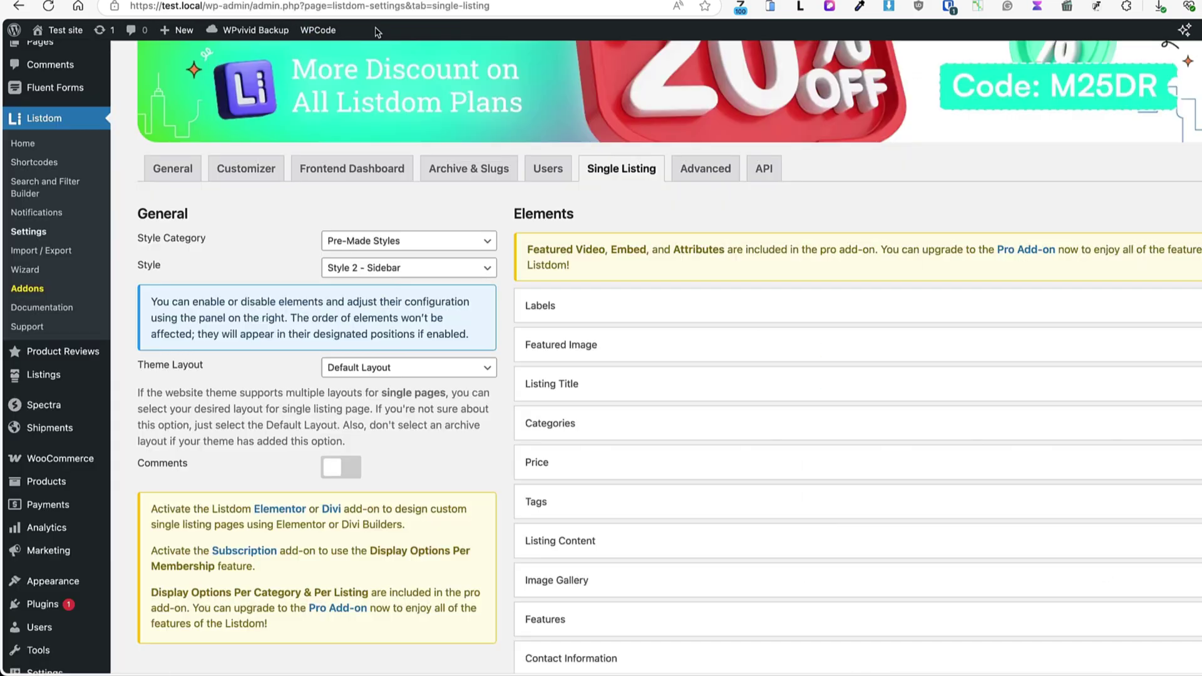
pyautogui.click(410, 267)
pyautogui.click(379, 284)
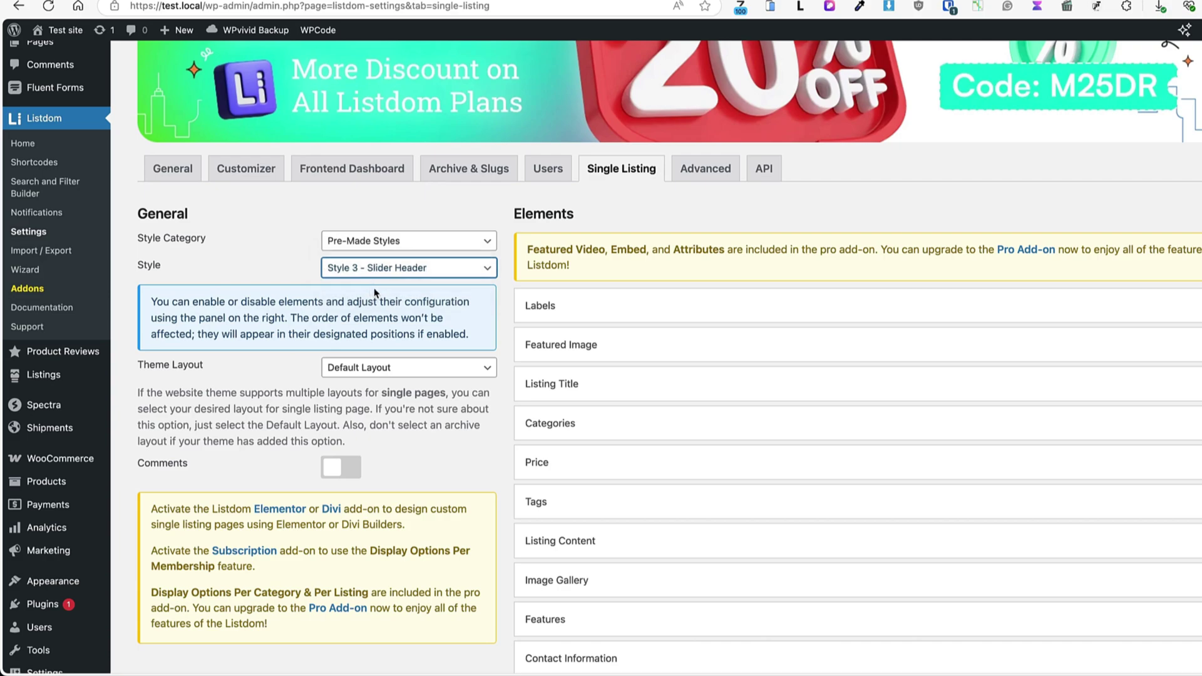
pyautogui.scroll(-7, 374, 293)
pyautogui.click(169, 612)
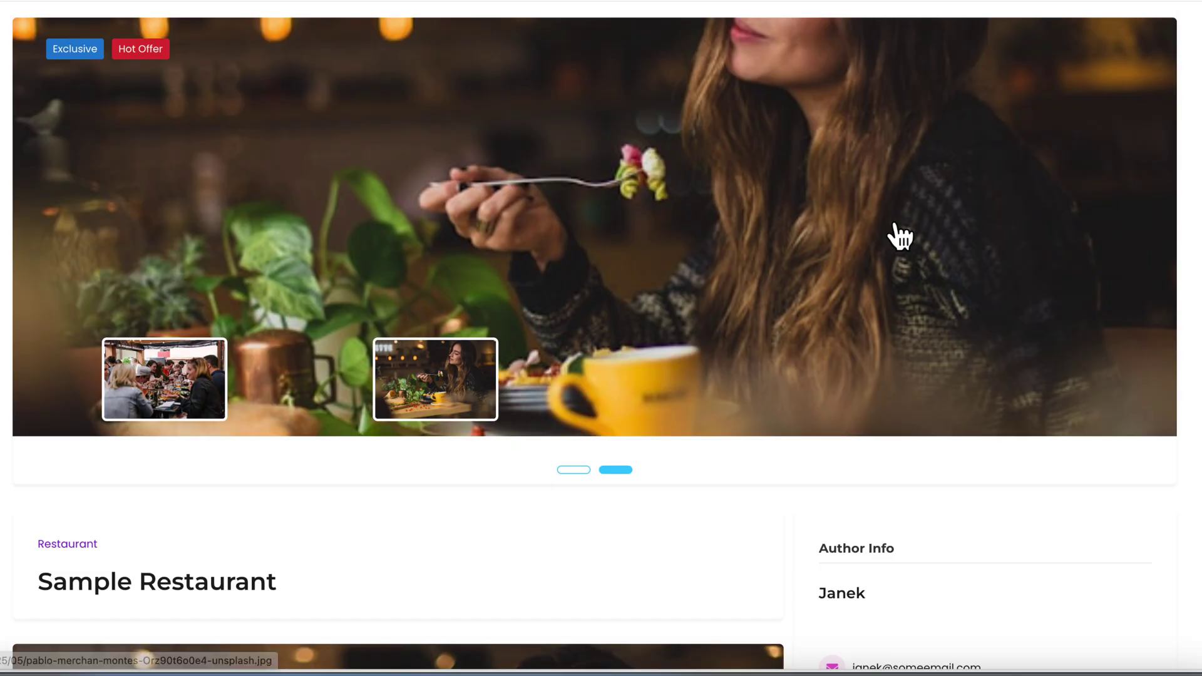
# - Inspect the slider header on the Sample Restaurant page by switching between its images
pyautogui.click(577, 470)
pyautogui.scroll(4, 689, 545)
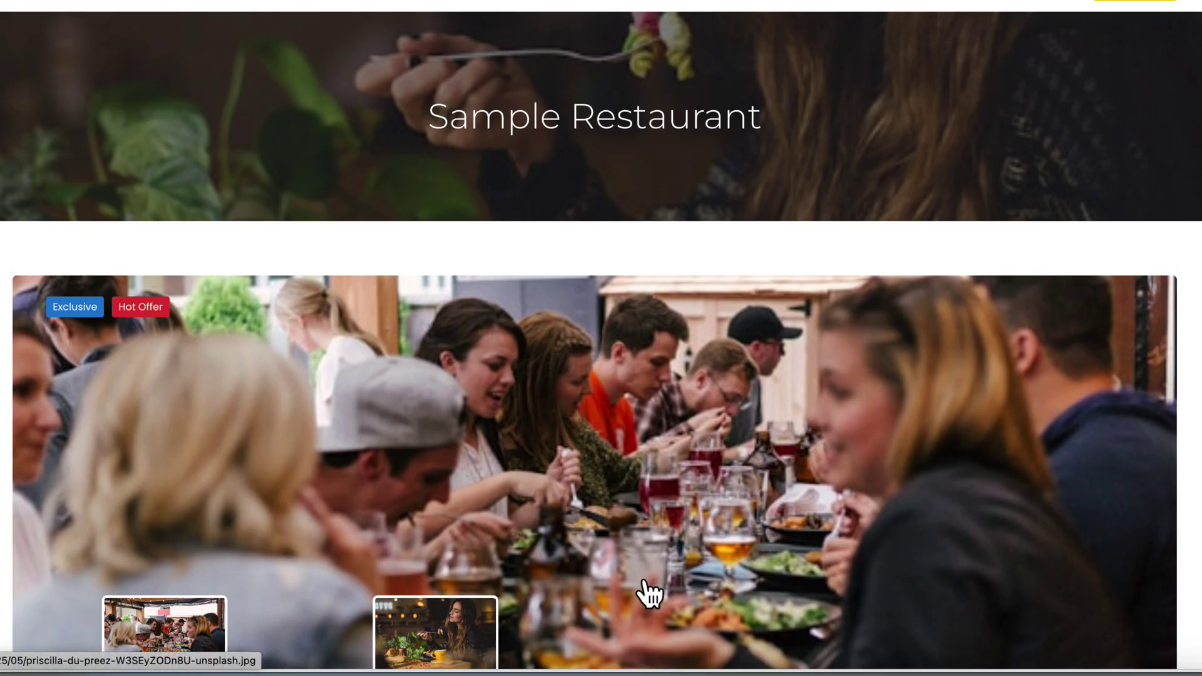
pyautogui.scroll(-1, 632, 582)
pyautogui.click(617, 653)
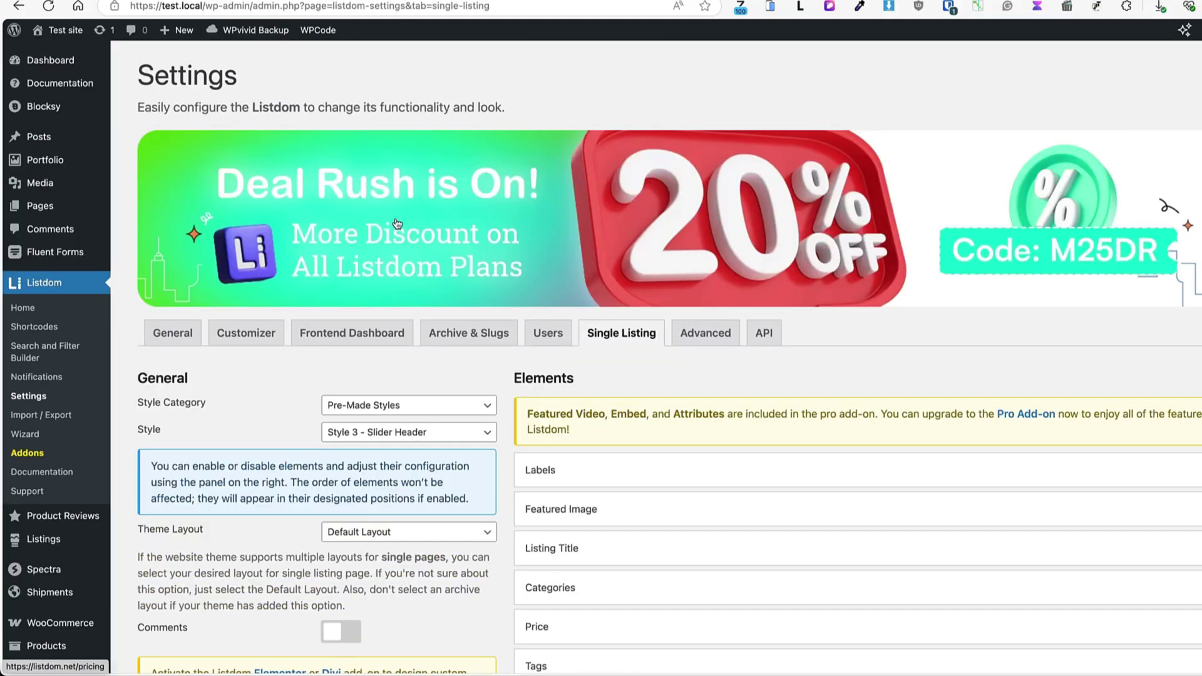
# - Save the single listing style as Style 4 - User Directory and look through the Sample Restaurant page
pyautogui.click(409, 432)
pyautogui.click(374, 480)
pyautogui.scroll(-8, 271, 462)
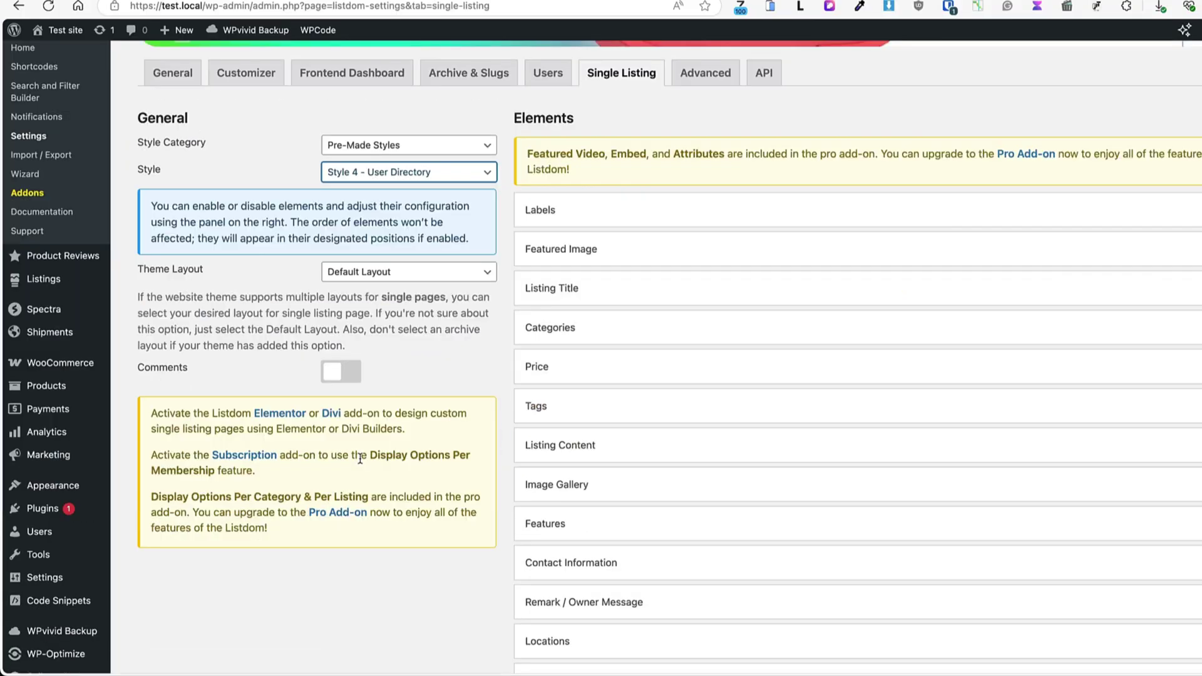
pyautogui.click(170, 614)
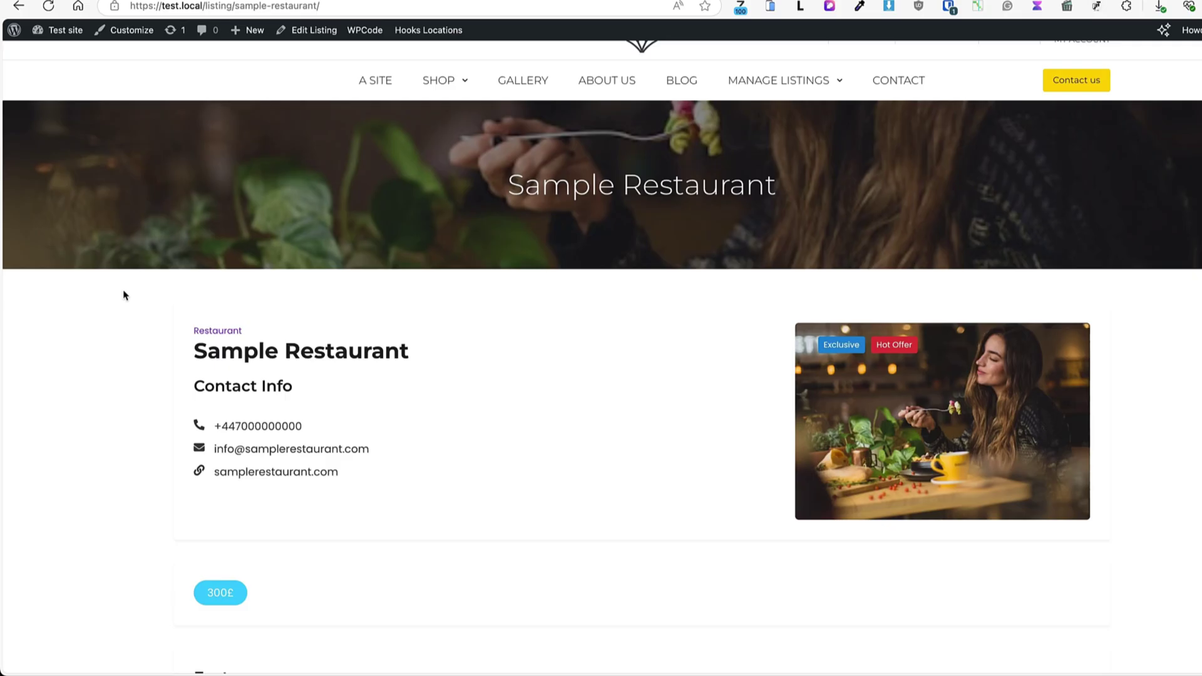
pyautogui.scroll(-10, 150, 298)
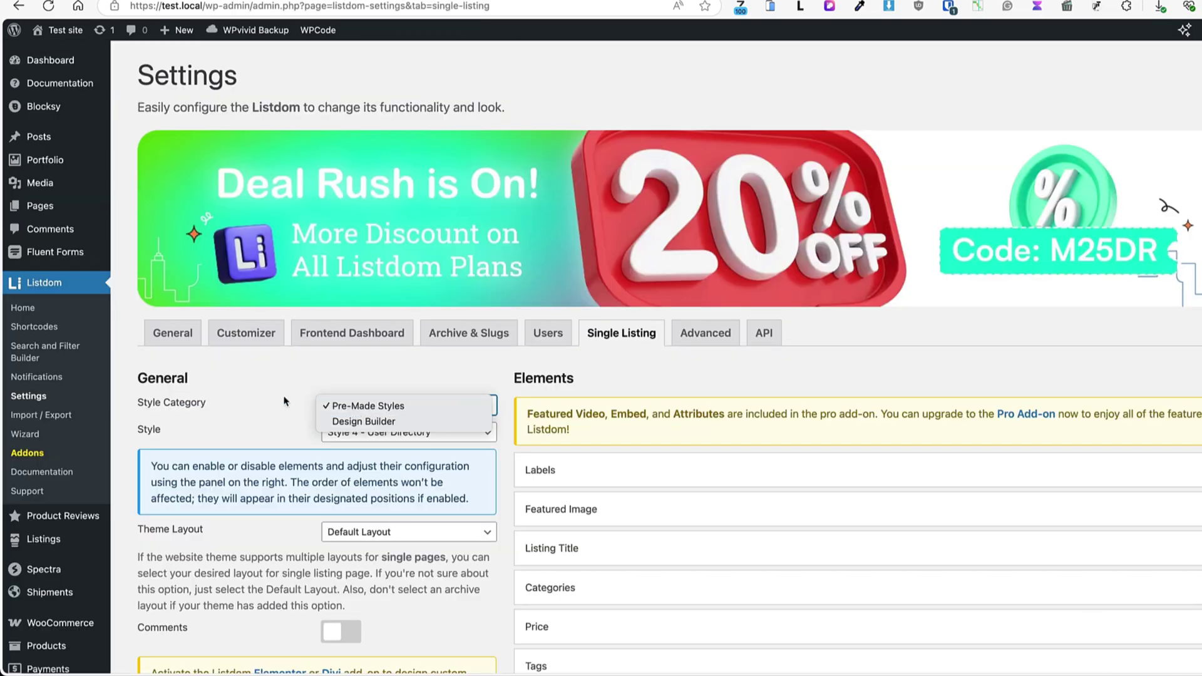
# - Keep Pre-Made Styles as the category and save the single listing style as Style 1 - Basic
pyautogui.click(351, 405)
pyautogui.click(373, 432)
pyautogui.click(374, 386)
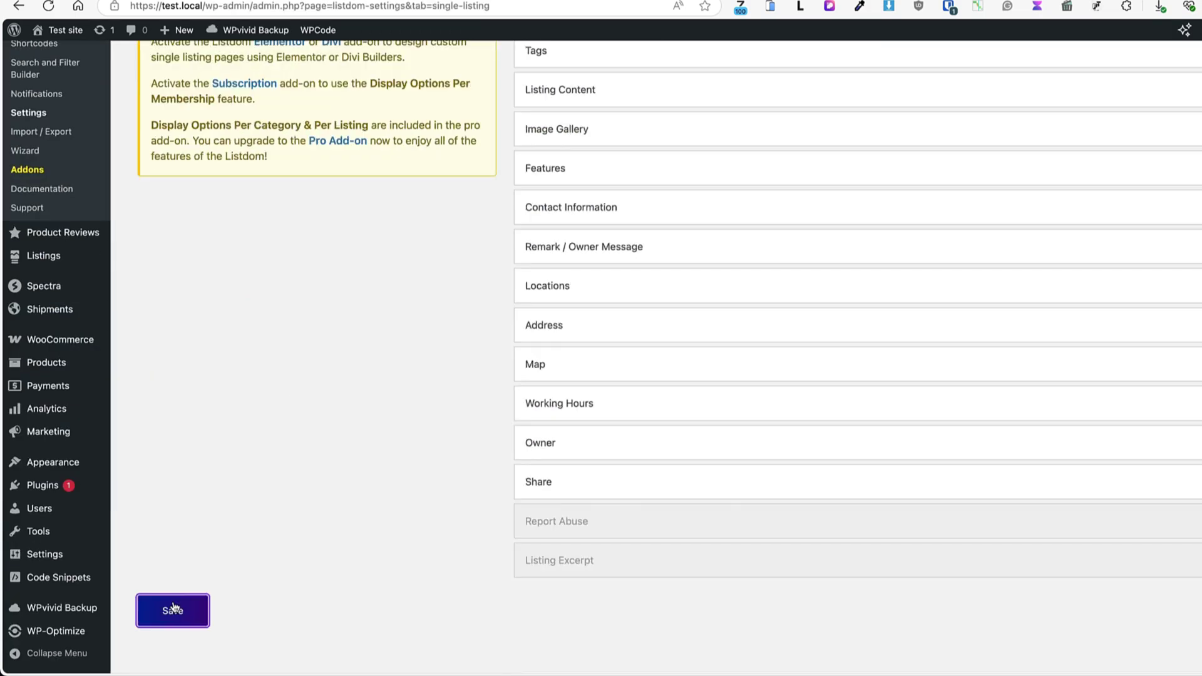
pyautogui.click(170, 608)
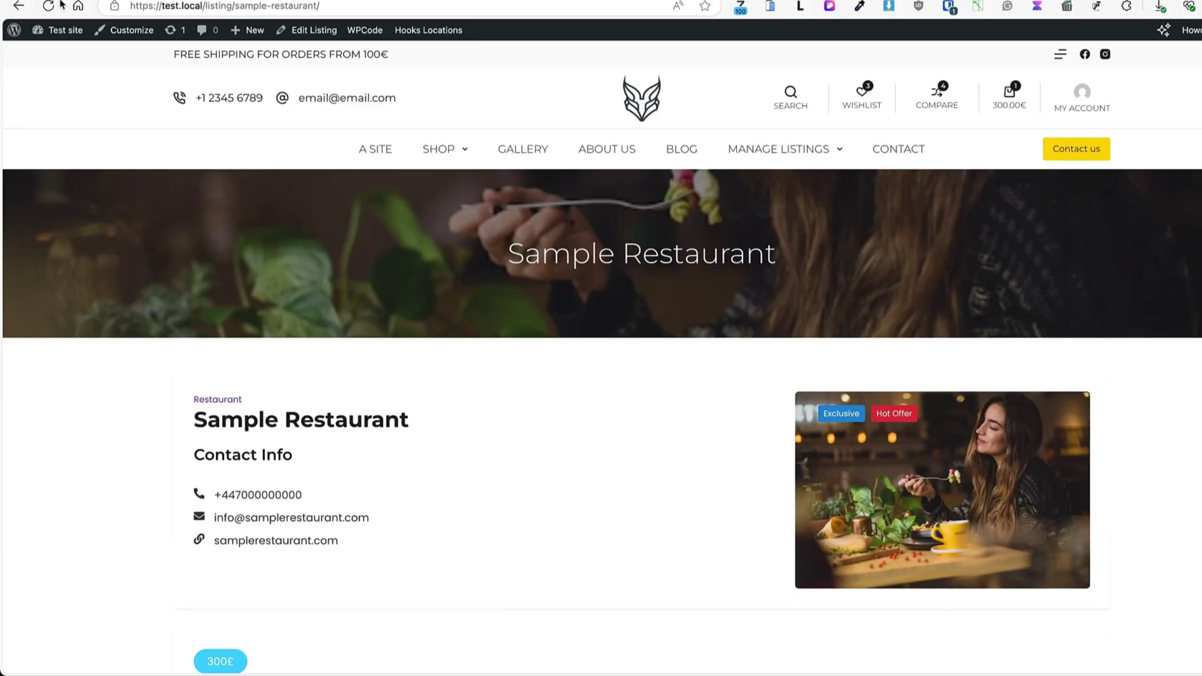
# - Reload the Sample Restaurant page and examine its layout in the basic style
pyautogui.click(56, 5)
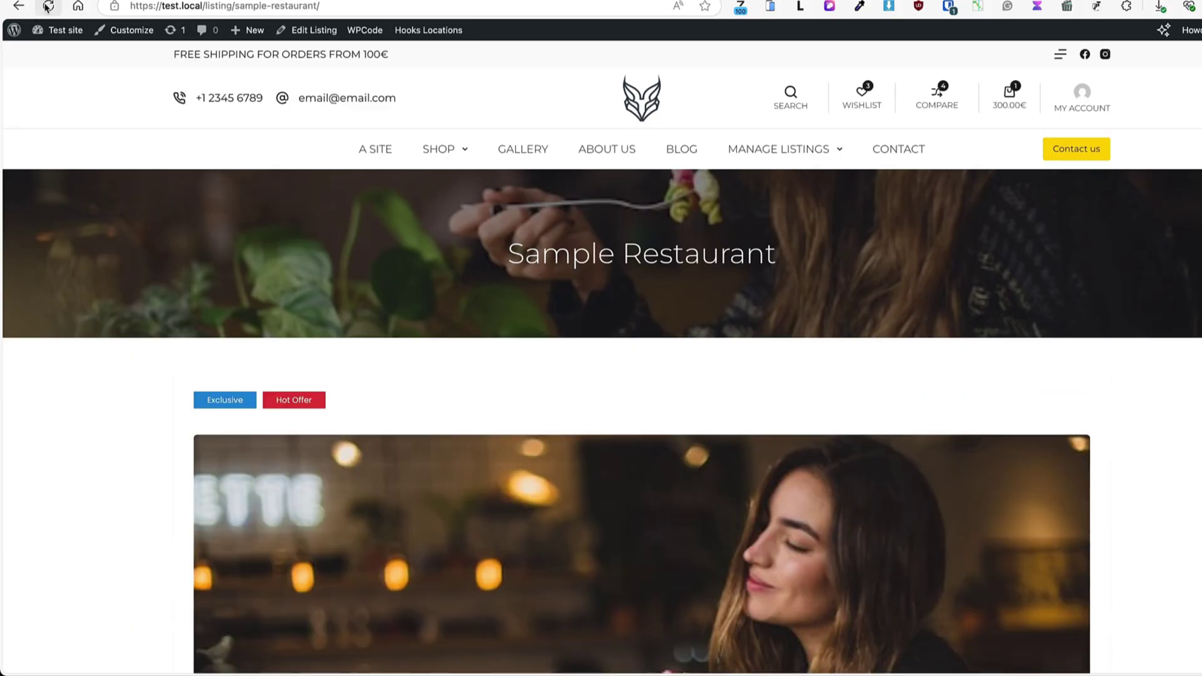
pyautogui.scroll(-5, 113, 182)
pyautogui.scroll(-12, 116, 175)
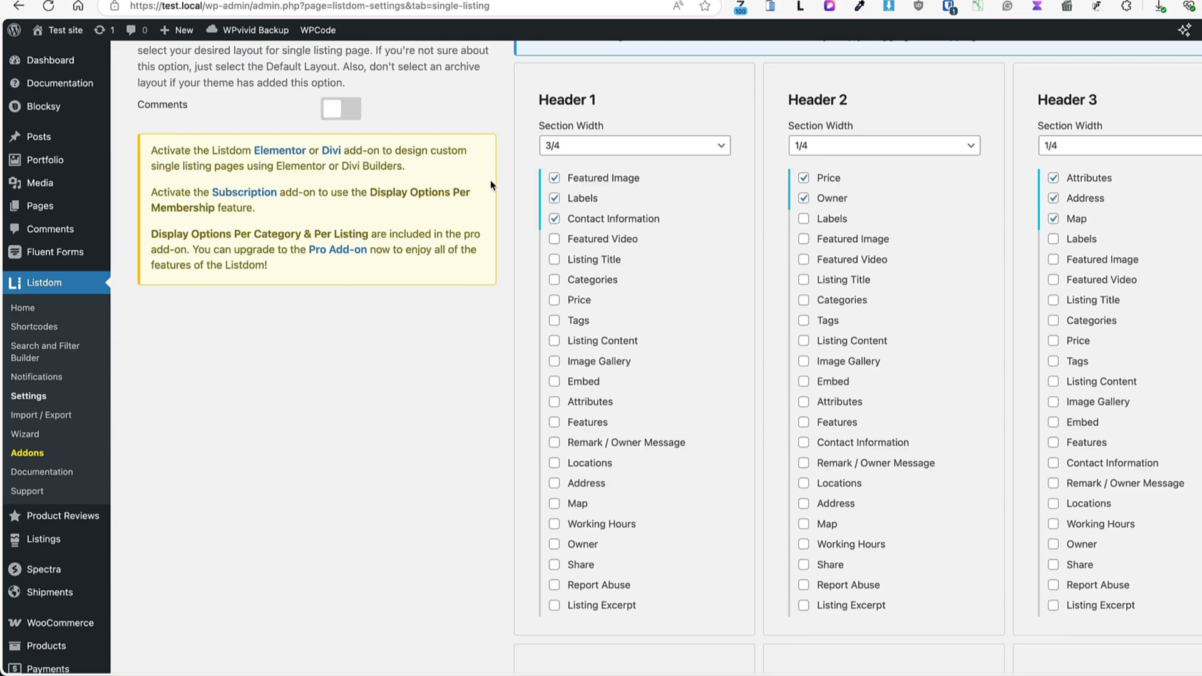
# - Switch the single listing Style Category from Design Builder to Pre-Made Styles, choose Style 2 - Sidebar, and save
pyautogui.scroll(8, 491, 179)
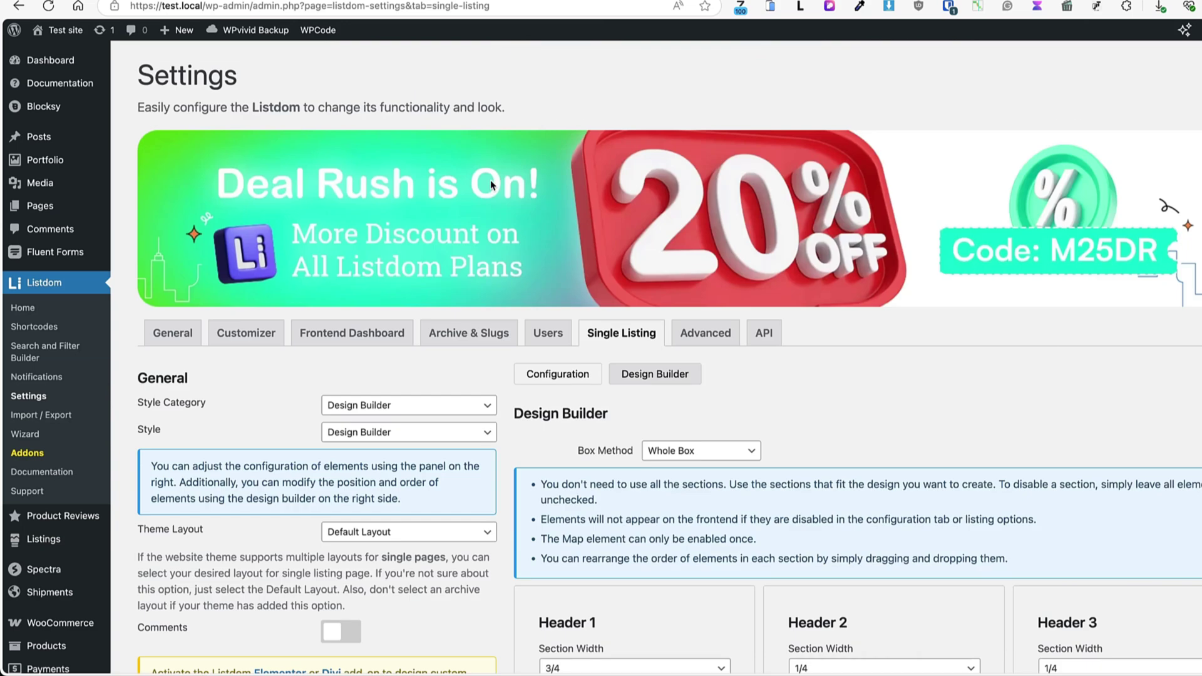
pyautogui.scroll(-1, 491, 180)
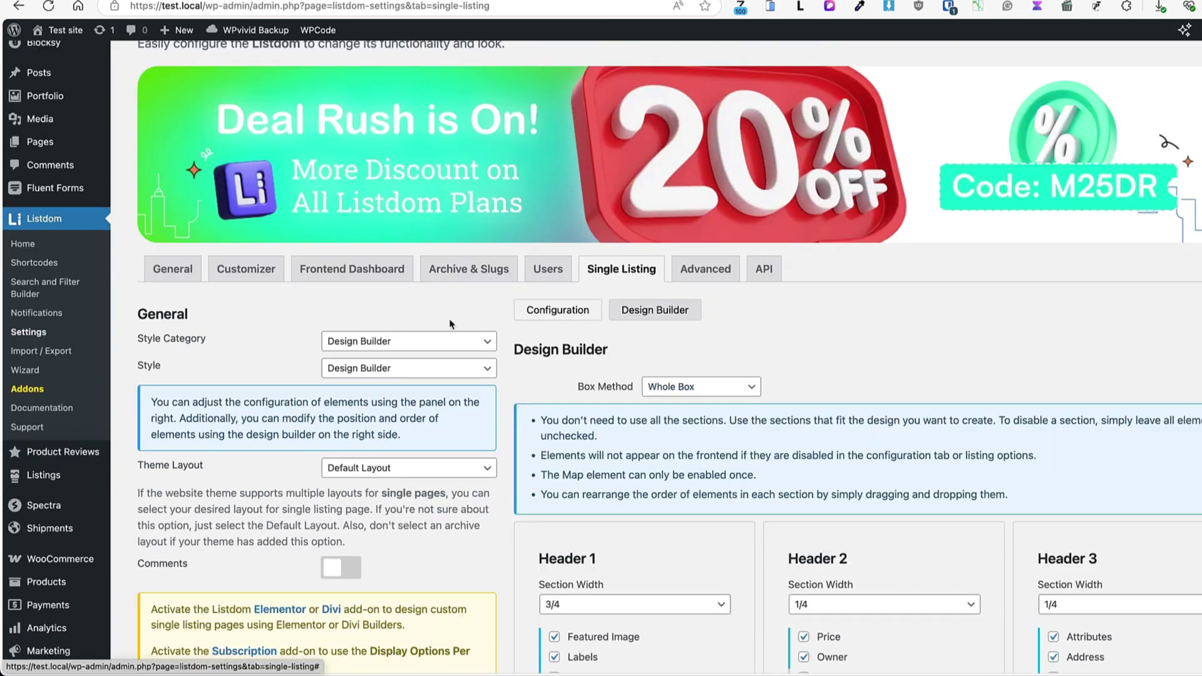
pyautogui.click(376, 342)
pyautogui.click(359, 326)
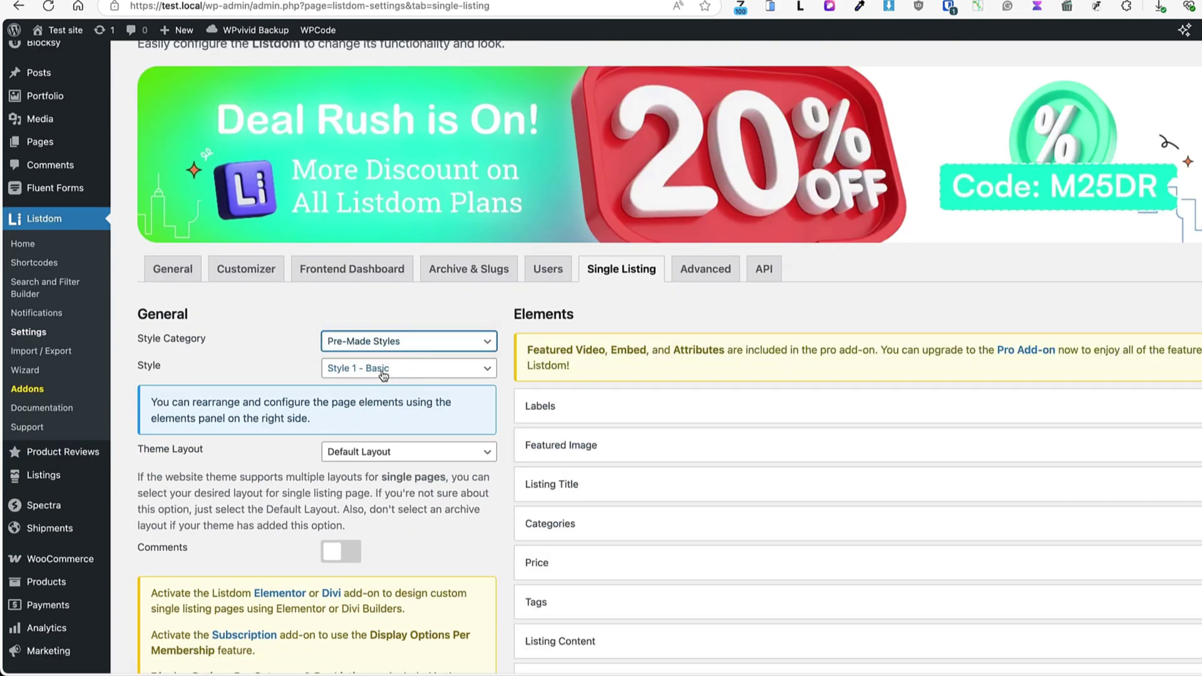
pyautogui.click(379, 369)
pyautogui.click(380, 385)
pyautogui.scroll(-9, 371, 384)
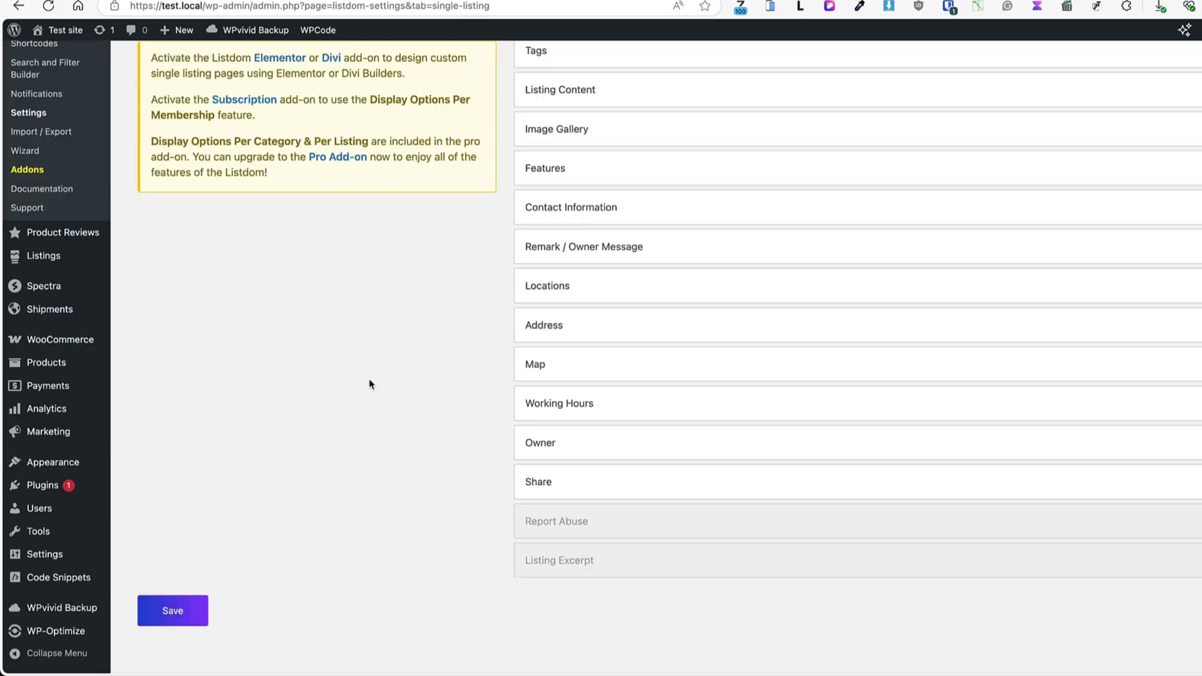
pyautogui.click(188, 611)
# - Reload the Sample Restaurant page and check its layout in the sidebar style
pyautogui.click(263, 0)
pyautogui.click(48, 5)
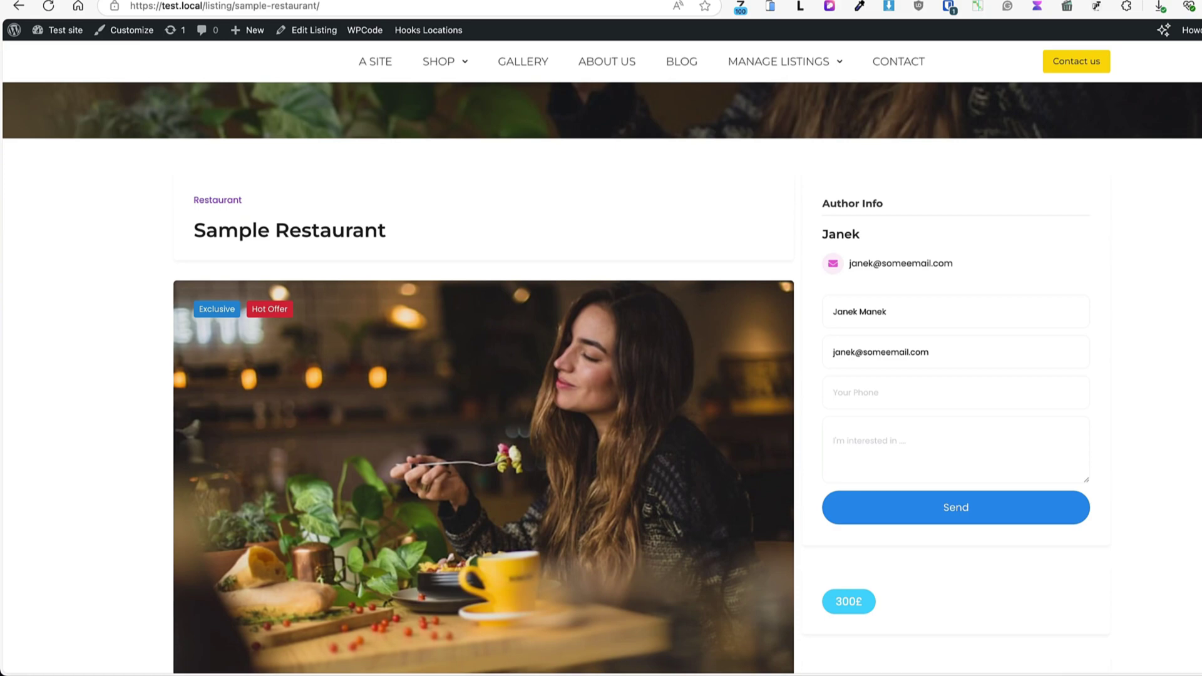
pyautogui.click(157, 0)
# - Open the Advanced settings and review the Optimize Assets Loading options
pyautogui.scroll(10, 335, 308)
pyautogui.scroll(-2, 336, 309)
pyautogui.scroll(2, 703, 344)
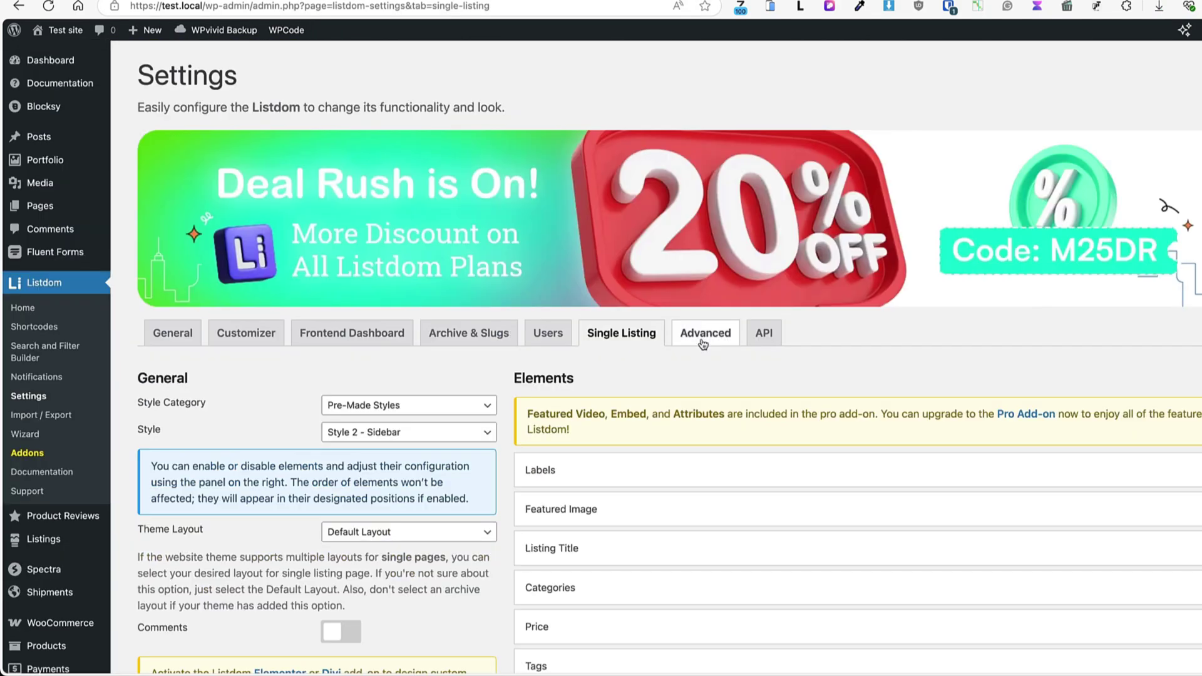
pyautogui.click(705, 341)
pyautogui.scroll(-3, 390, 382)
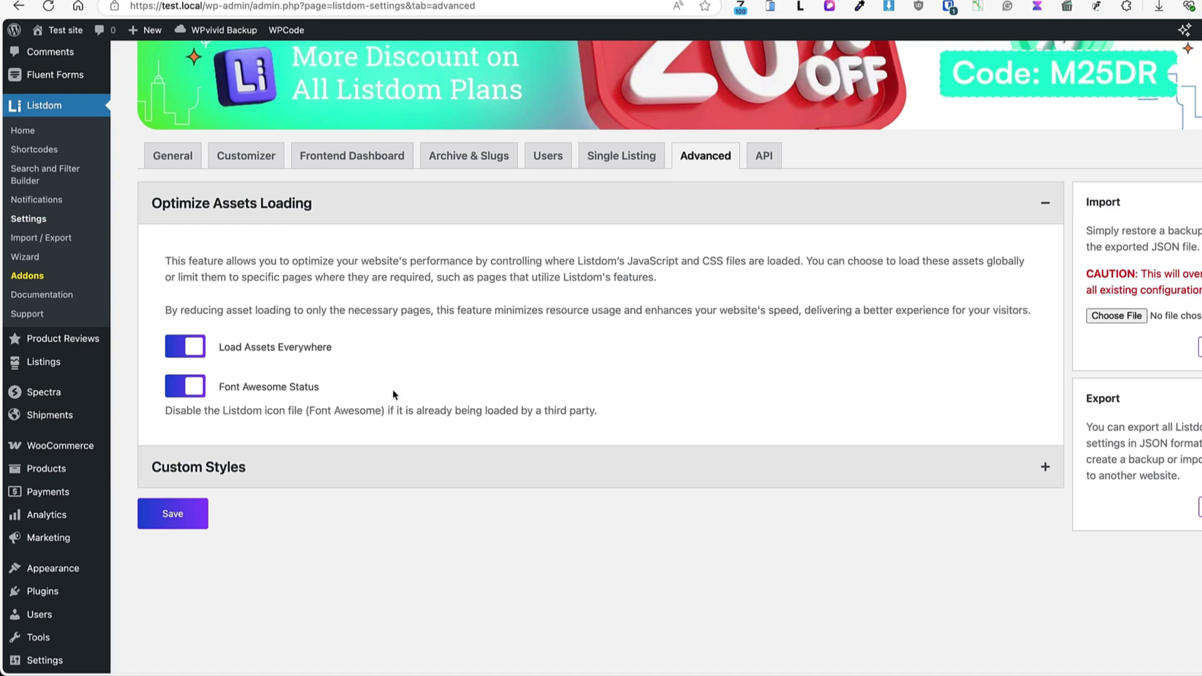
# - Expand the Custom Styles section of the Advanced settings and review its custom CSS code
pyautogui.click(336, 467)
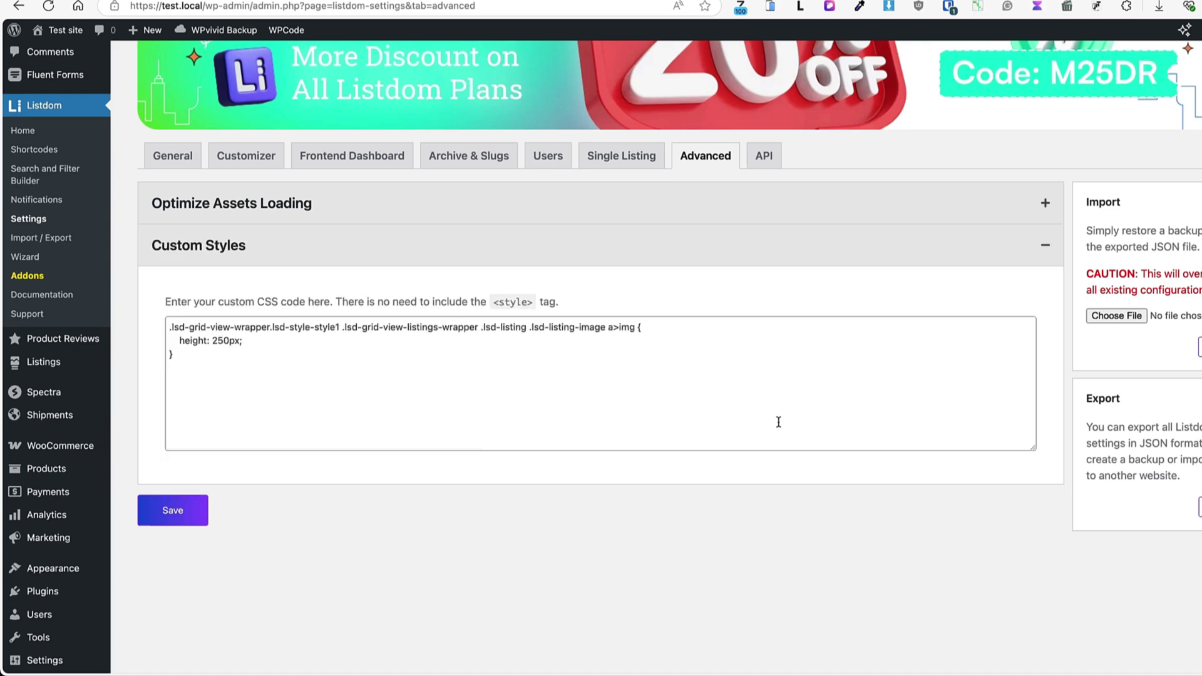
pyautogui.scroll(3, 778, 422)
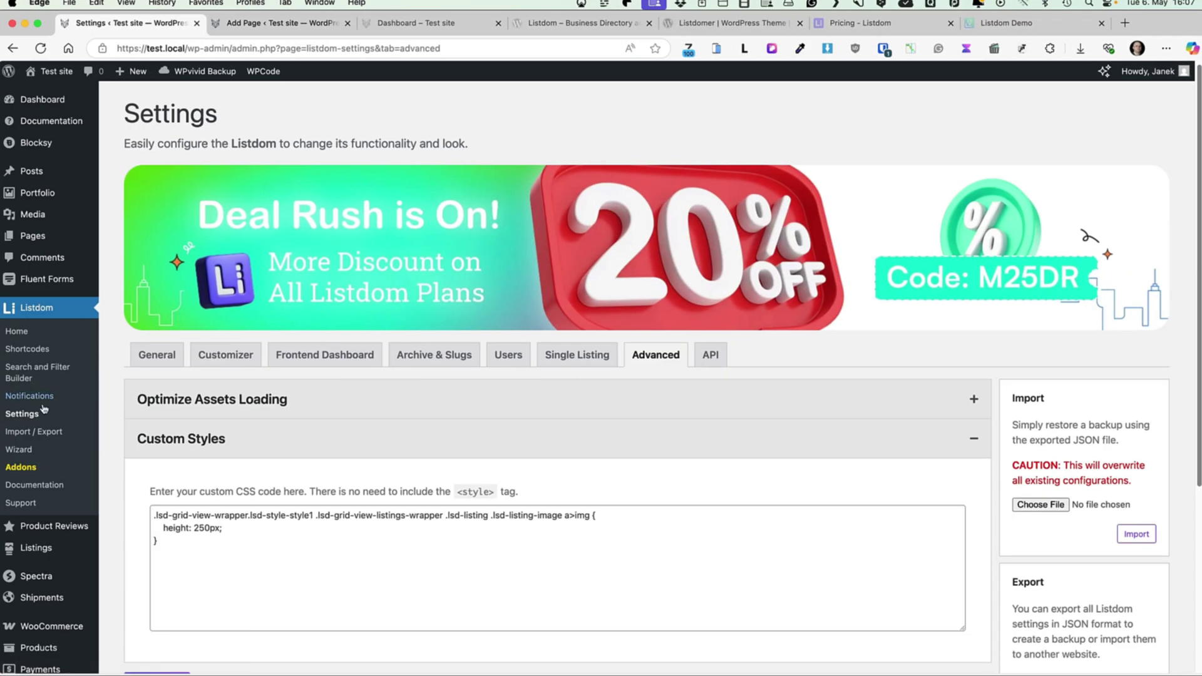
# - Open the Listing Status Changed notification and examine its event options, message content, placeholders and recipient settings
pyautogui.click(30, 397)
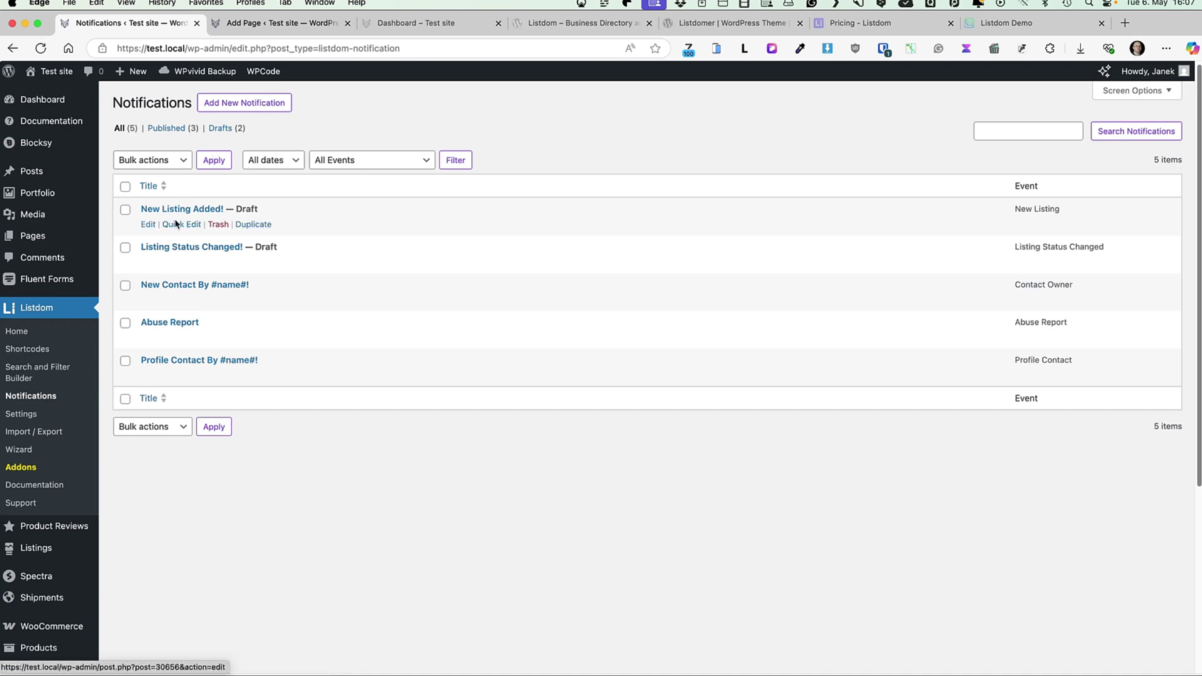
pyautogui.click(169, 247)
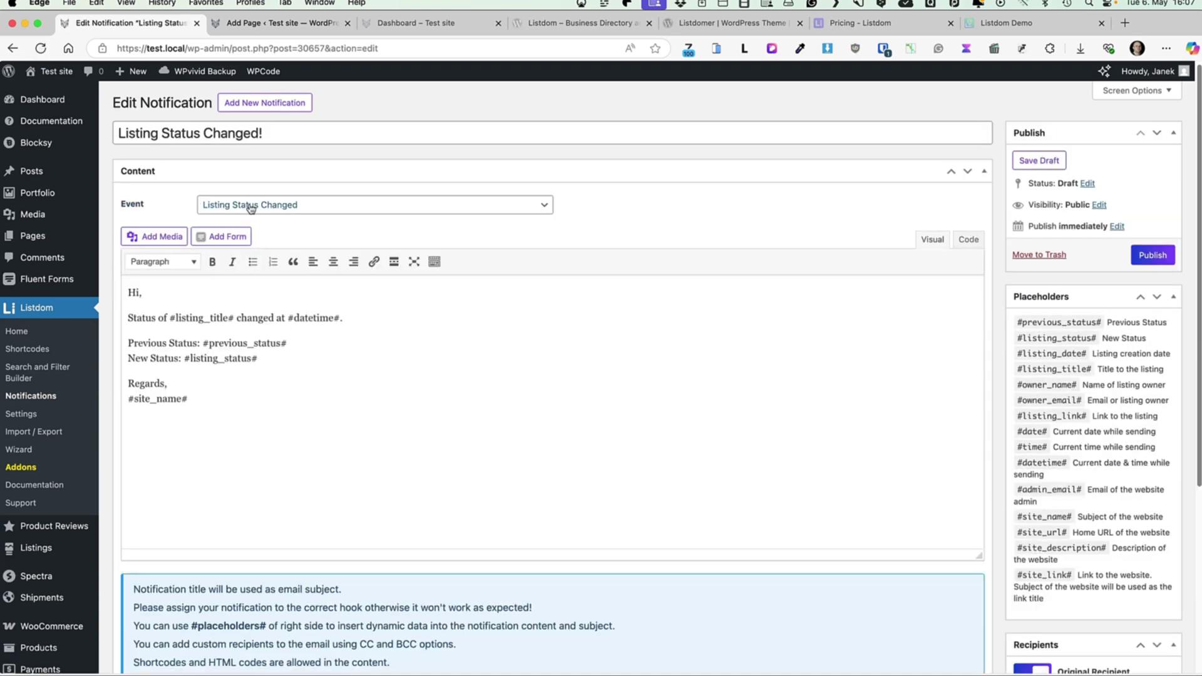
pyautogui.click(317, 209)
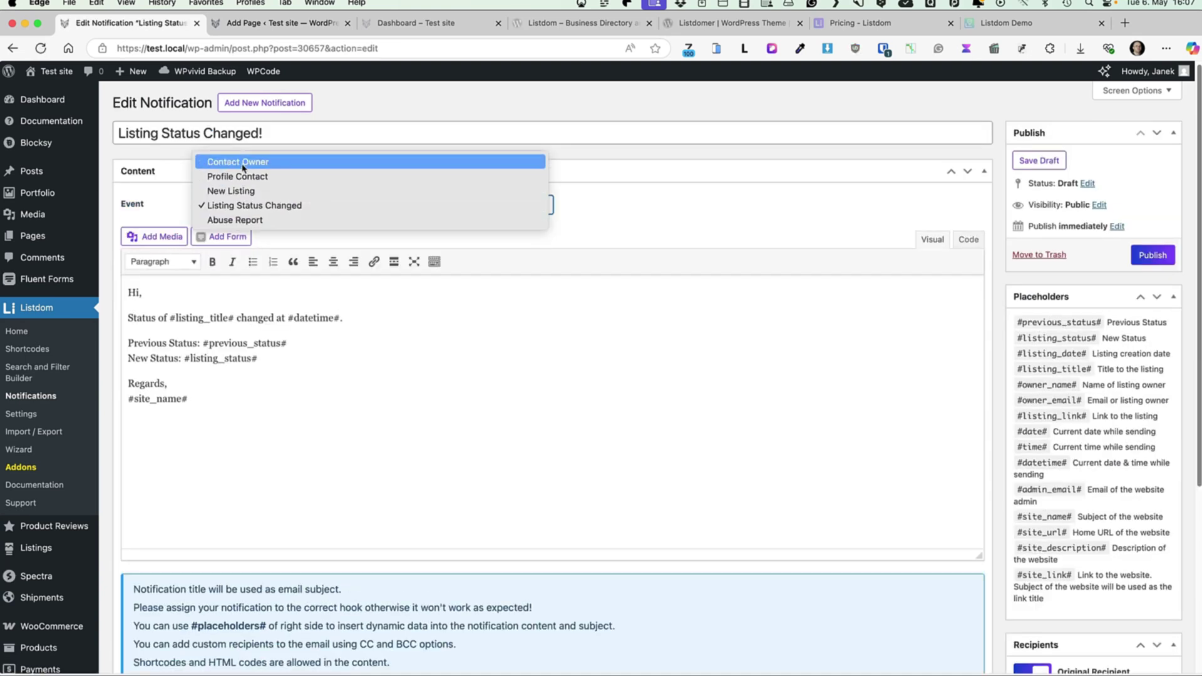
pyautogui.click(644, 153)
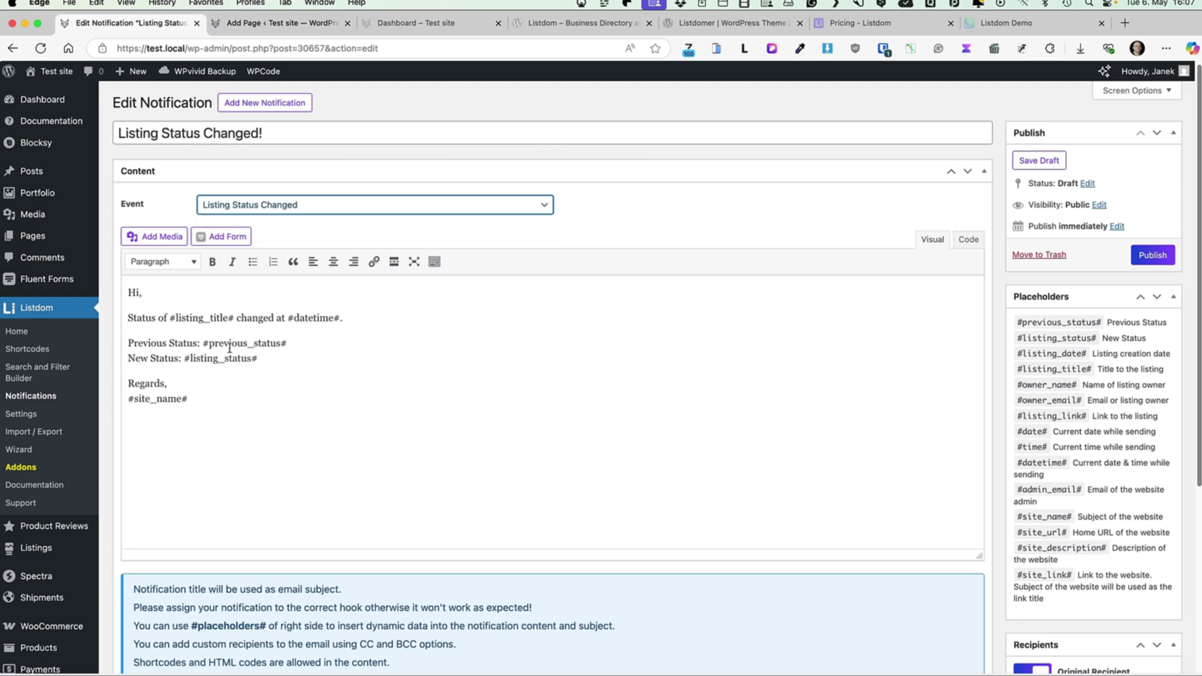
pyautogui.moveTo(207, 392); pyautogui.dragTo(131, 300)
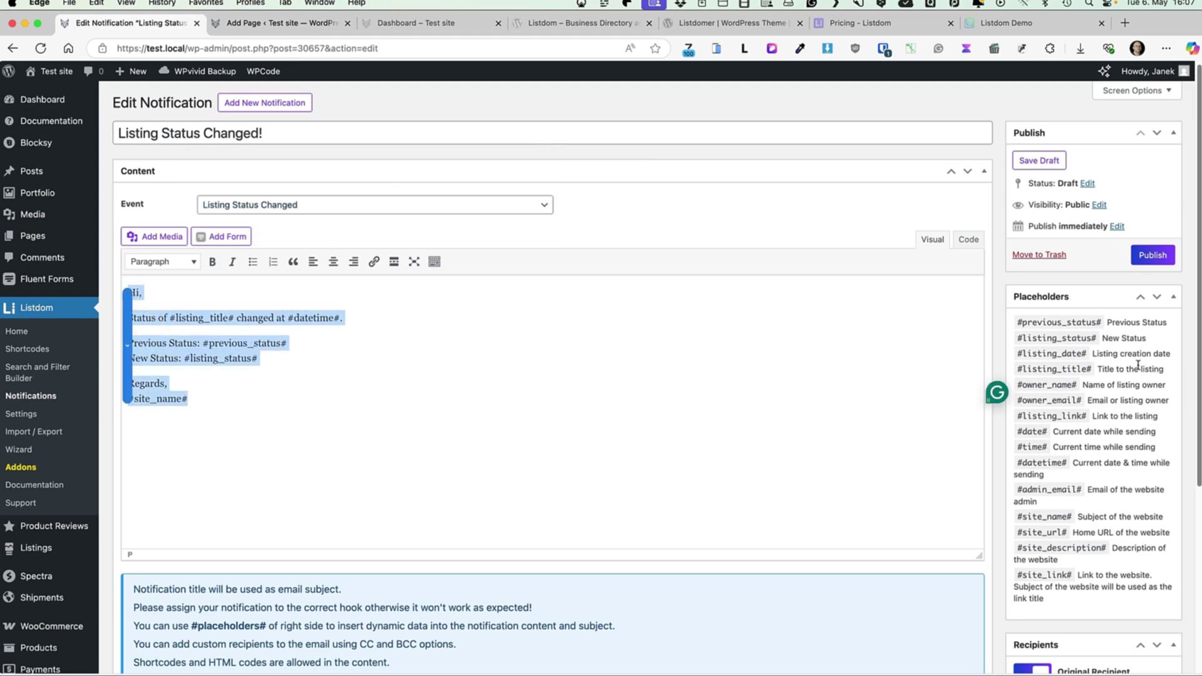
pyautogui.click(1118, 326)
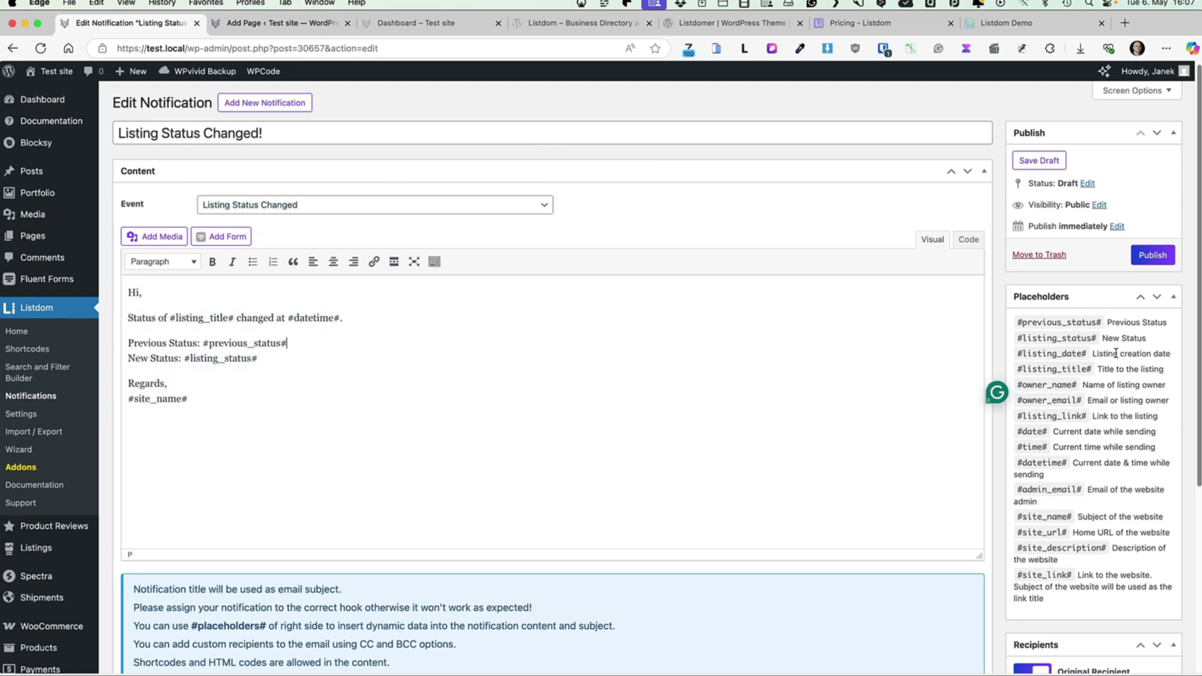
pyautogui.scroll(-5, 1113, 412)
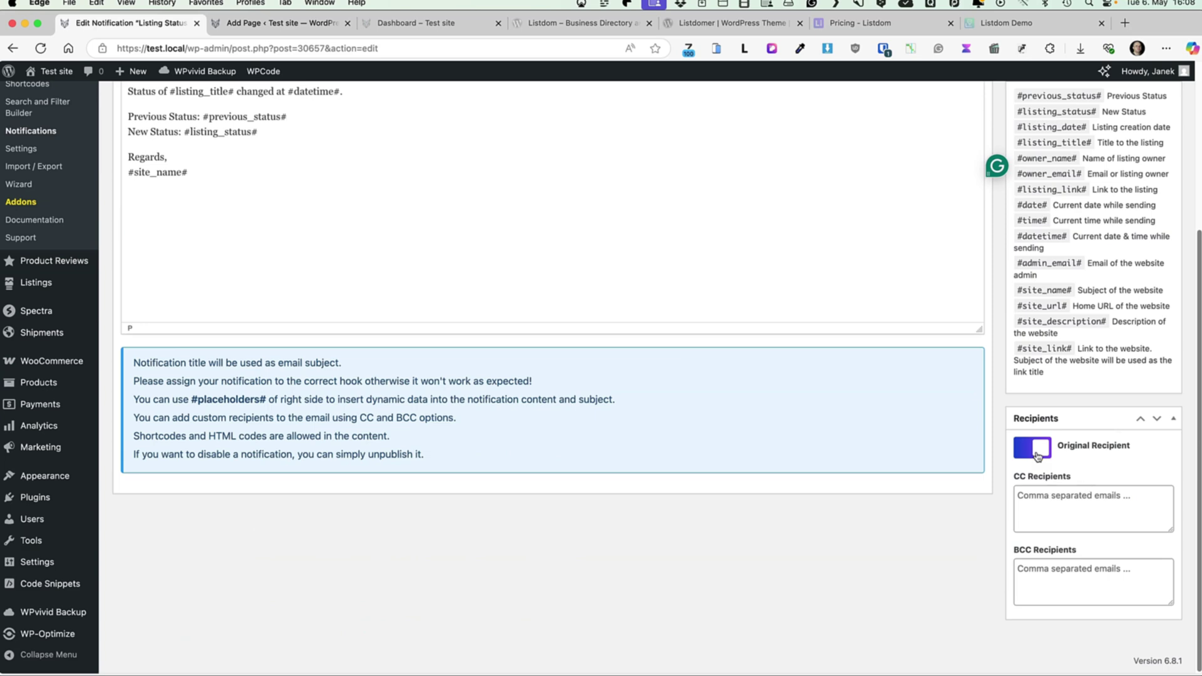
pyautogui.scroll(5, 993, 411)
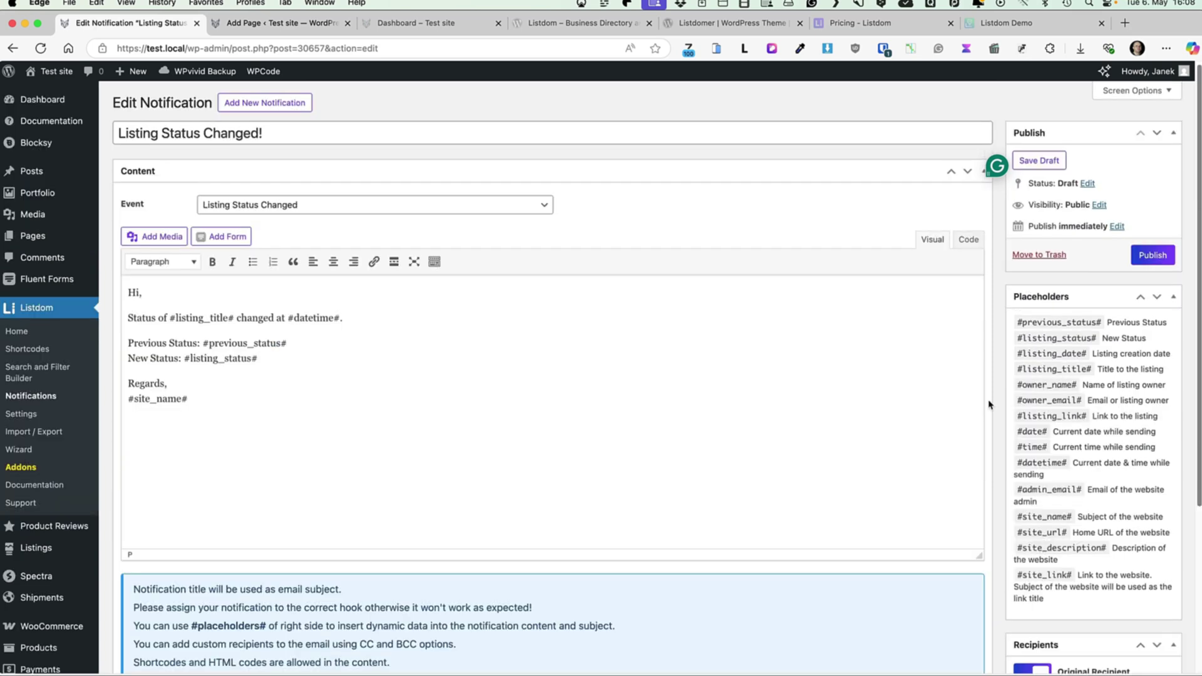
# - Open the Search and Filter Forms list, and expand More Options in the search form on the All Listings in Grid Skin page
pyautogui.click(25, 368)
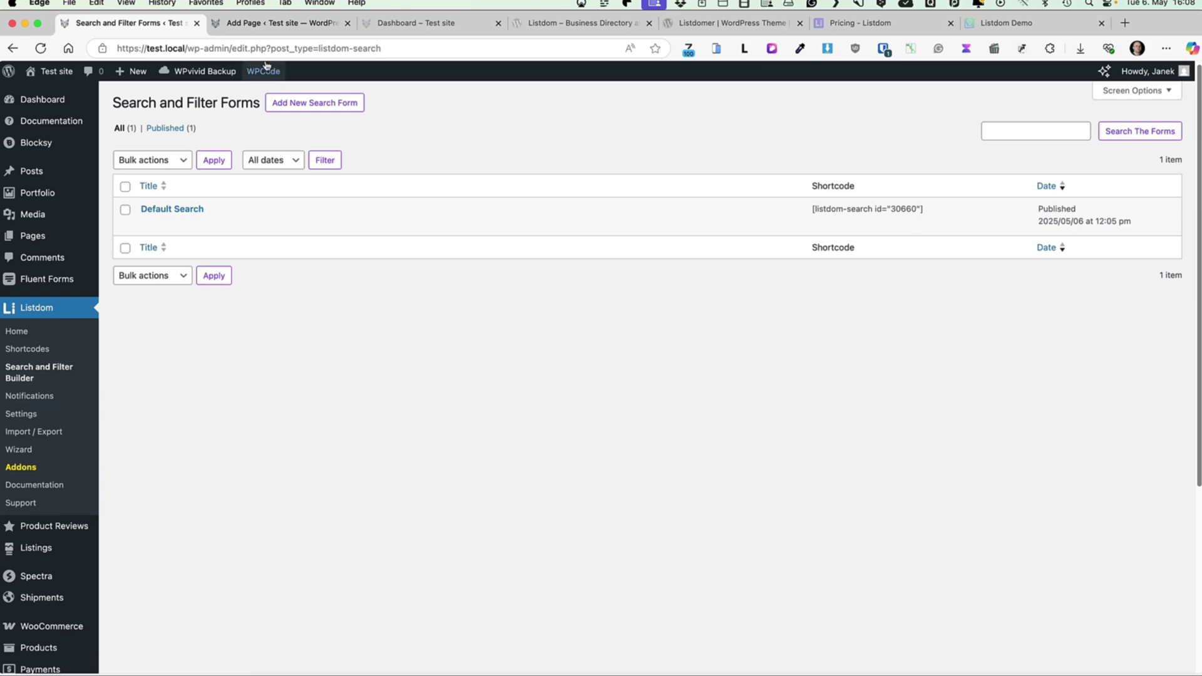
pyautogui.click(376, 21)
pyautogui.scroll(-5, 134, 228)
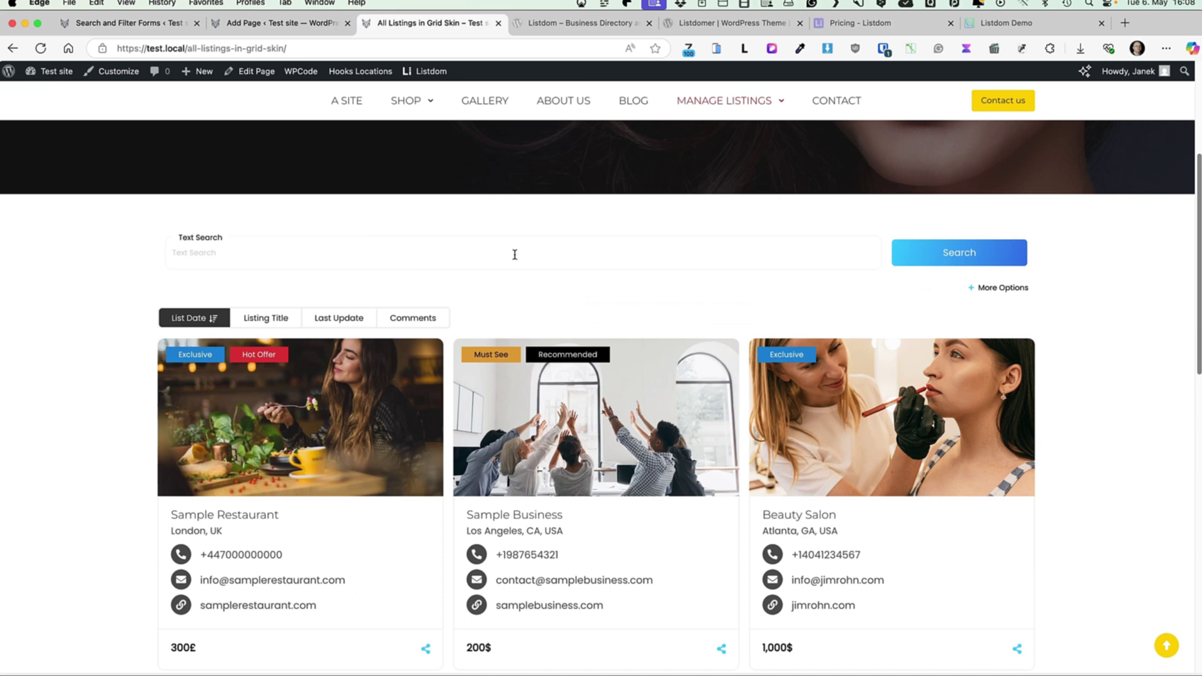
pyautogui.click(998, 288)
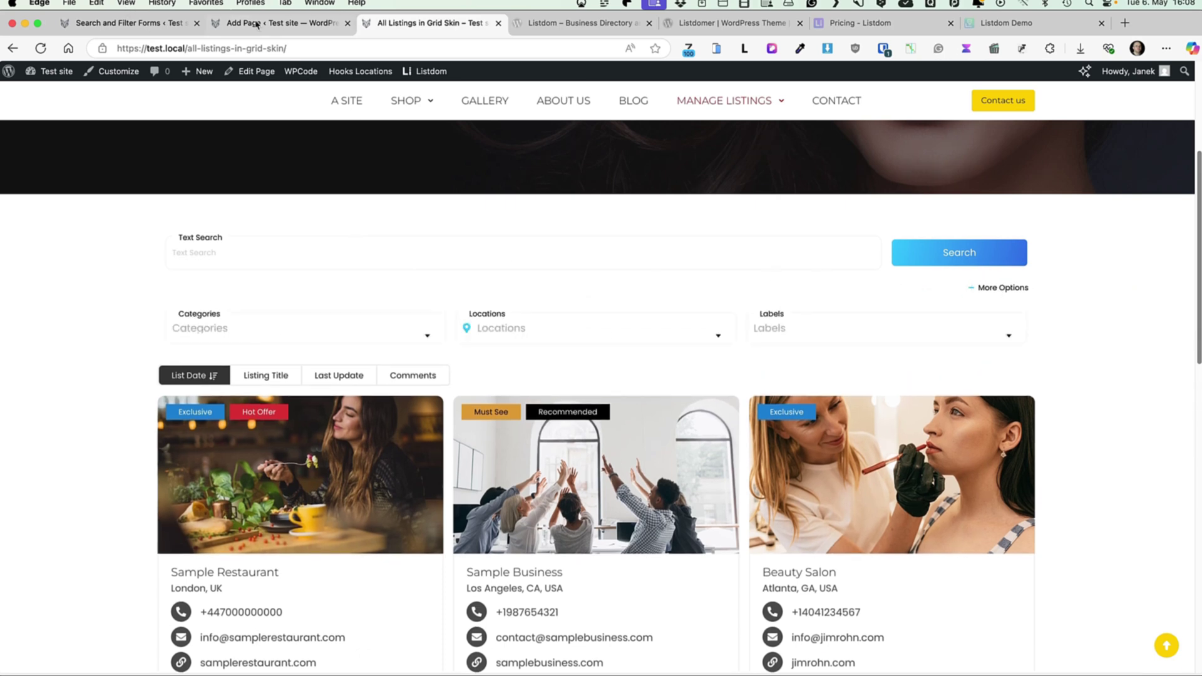
# - Open the Default Search form for editing and review its Text Search, Categories, Locations and Labels fields
pyautogui.click(188, 22)
pyautogui.click(179, 209)
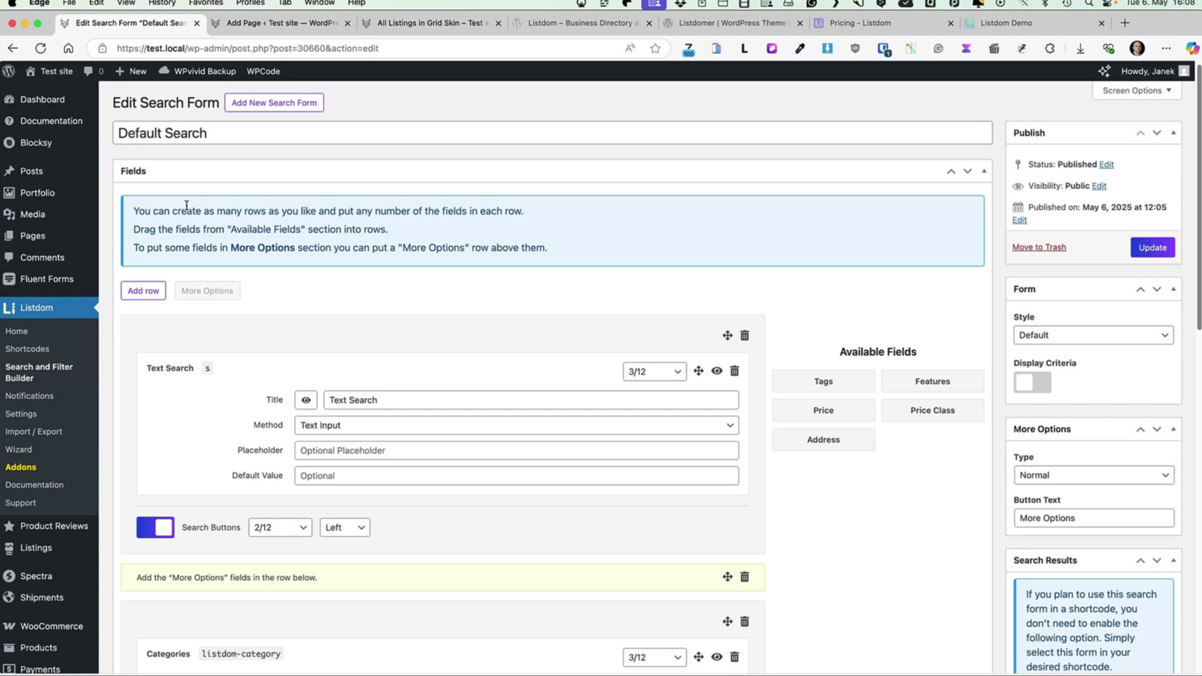
pyautogui.scroll(-4, 336, 250)
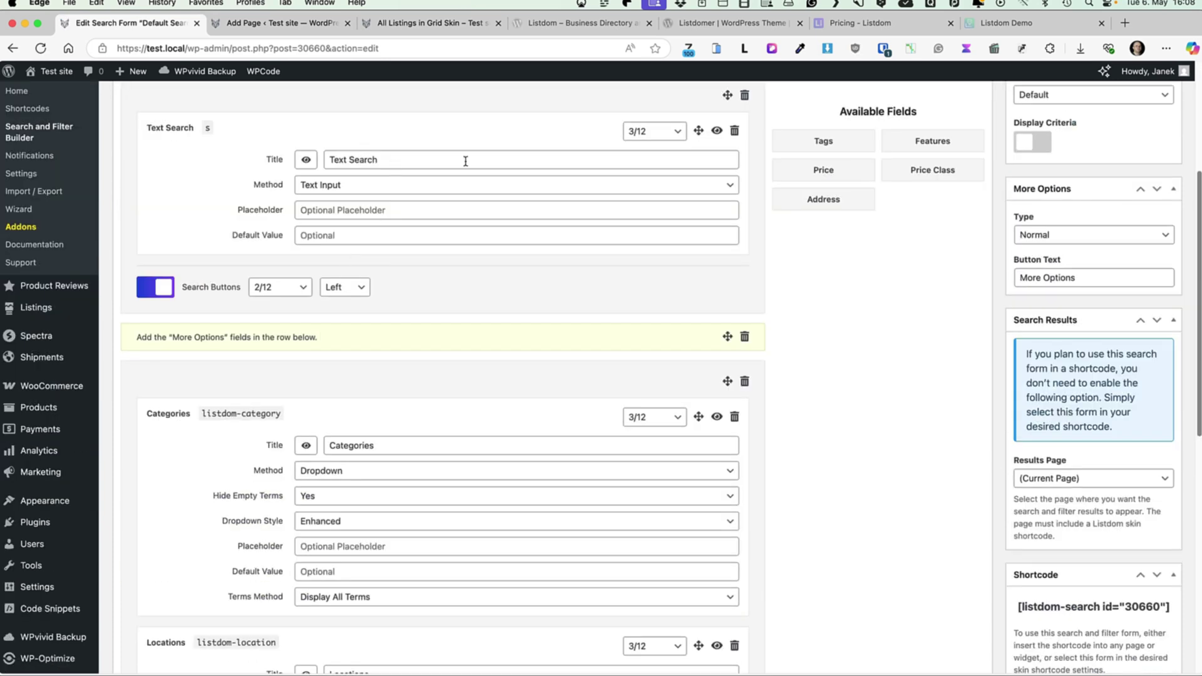
pyautogui.scroll(-4, 326, 291)
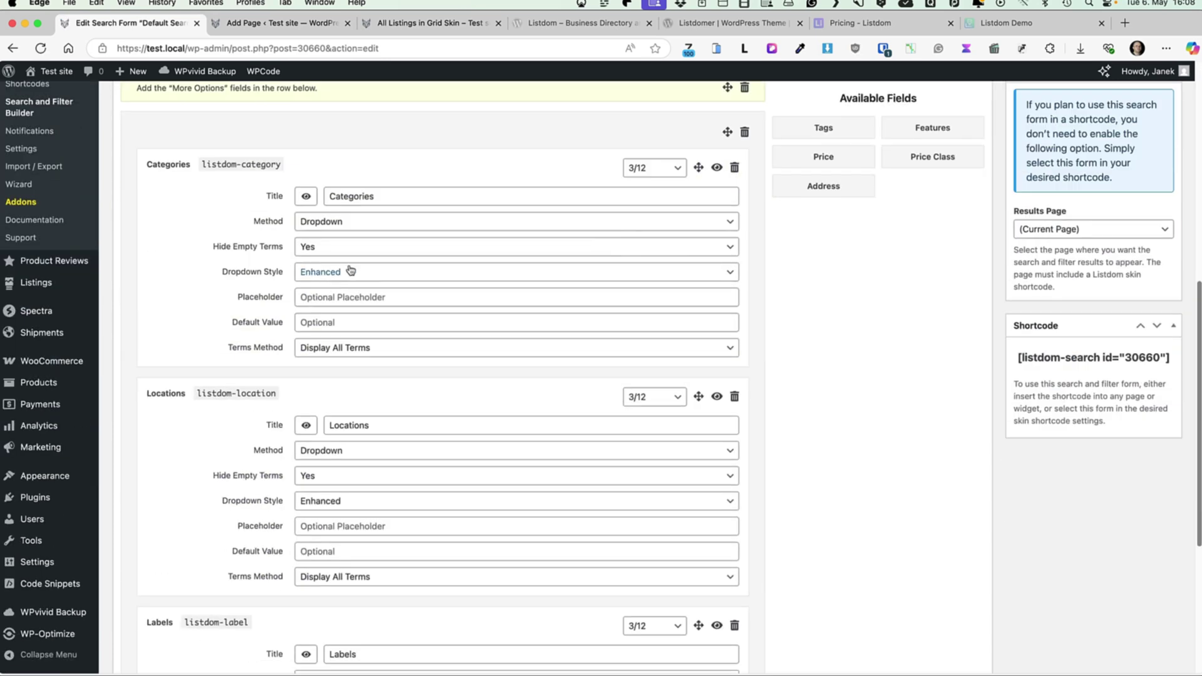
pyautogui.scroll(-4, 378, 449)
pyautogui.scroll(12, 368, 433)
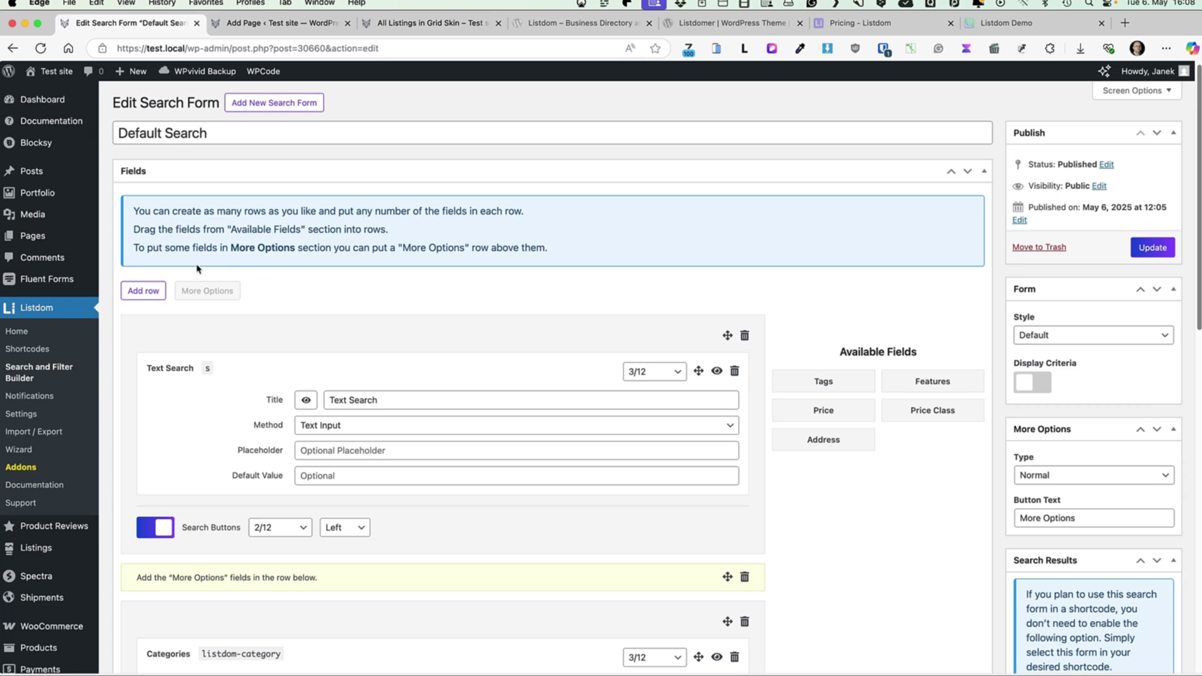
# - Add a new row to the Default Search form and place the Tags field in it
pyautogui.click(134, 293)
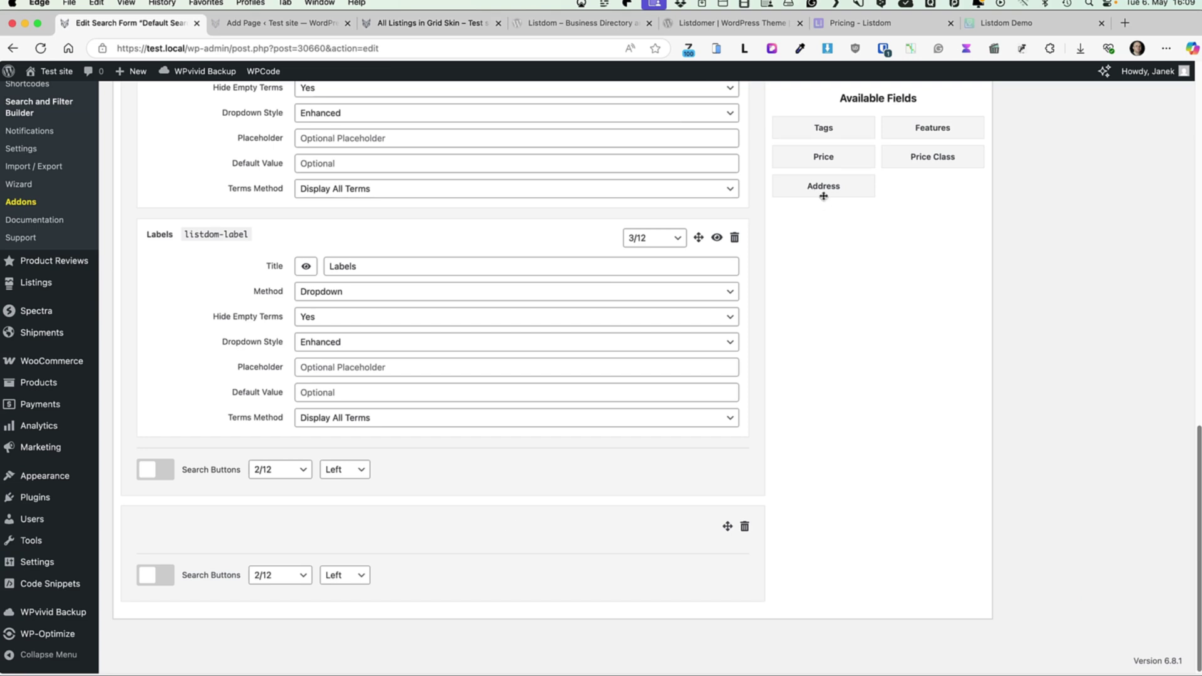
pyautogui.moveTo(824, 127); pyautogui.dragTo(261, 543)
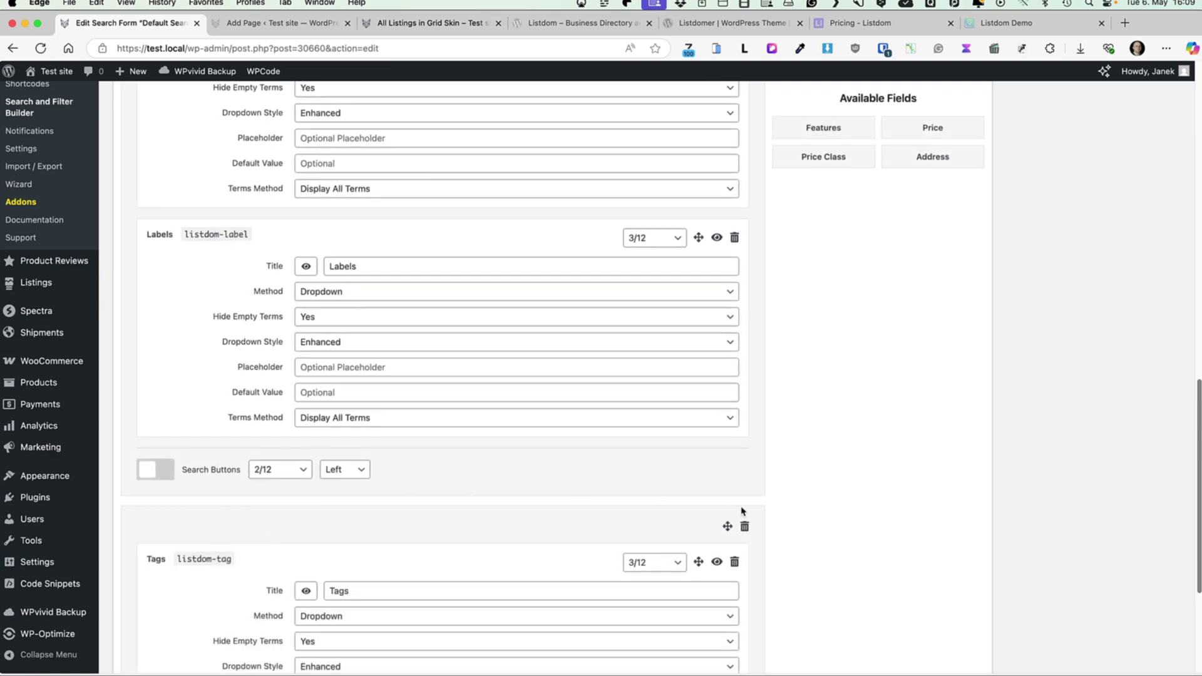
# - Review the Method and Terms Method options of the Tags field without changing them
pyautogui.scroll(-3, 344, 423)
pyautogui.click(363, 450)
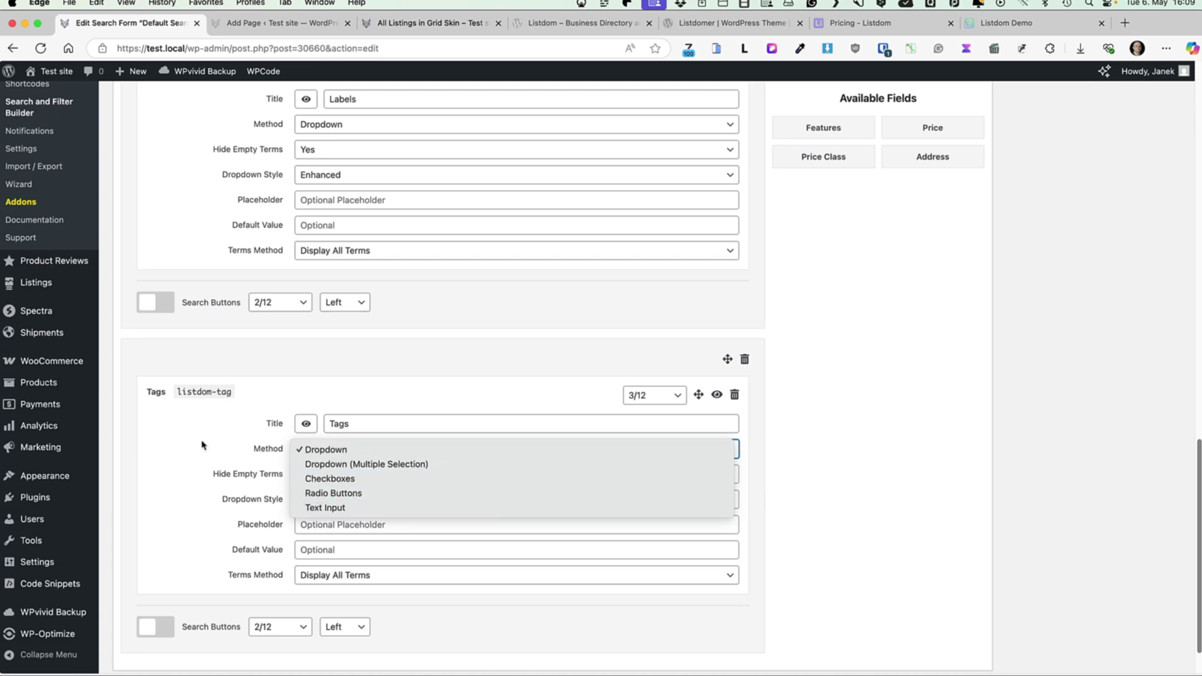
pyautogui.click(274, 463)
pyautogui.moveTo(325, 479)
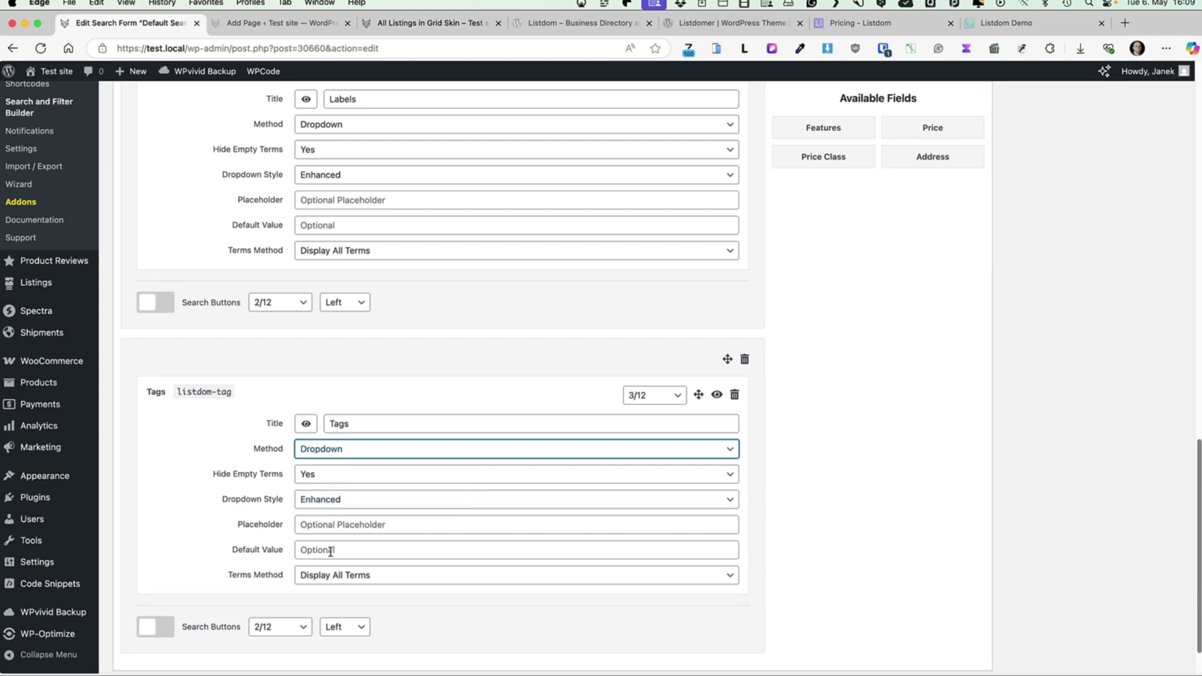
pyautogui.click(343, 573)
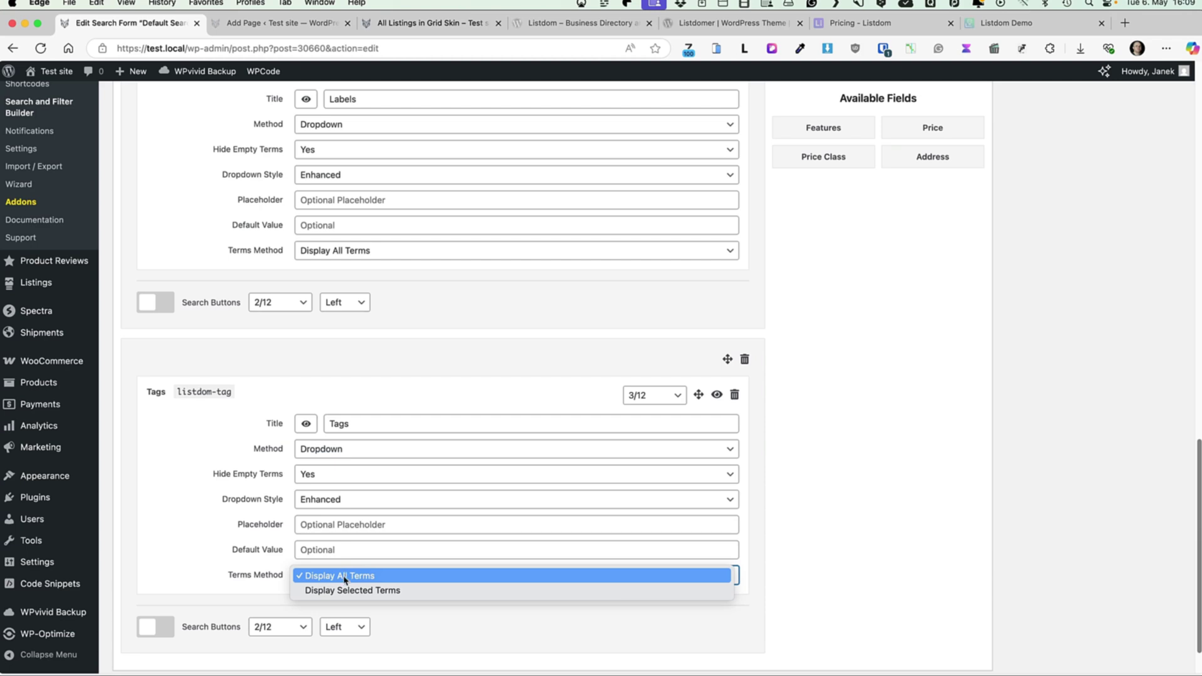
pyautogui.click(193, 548)
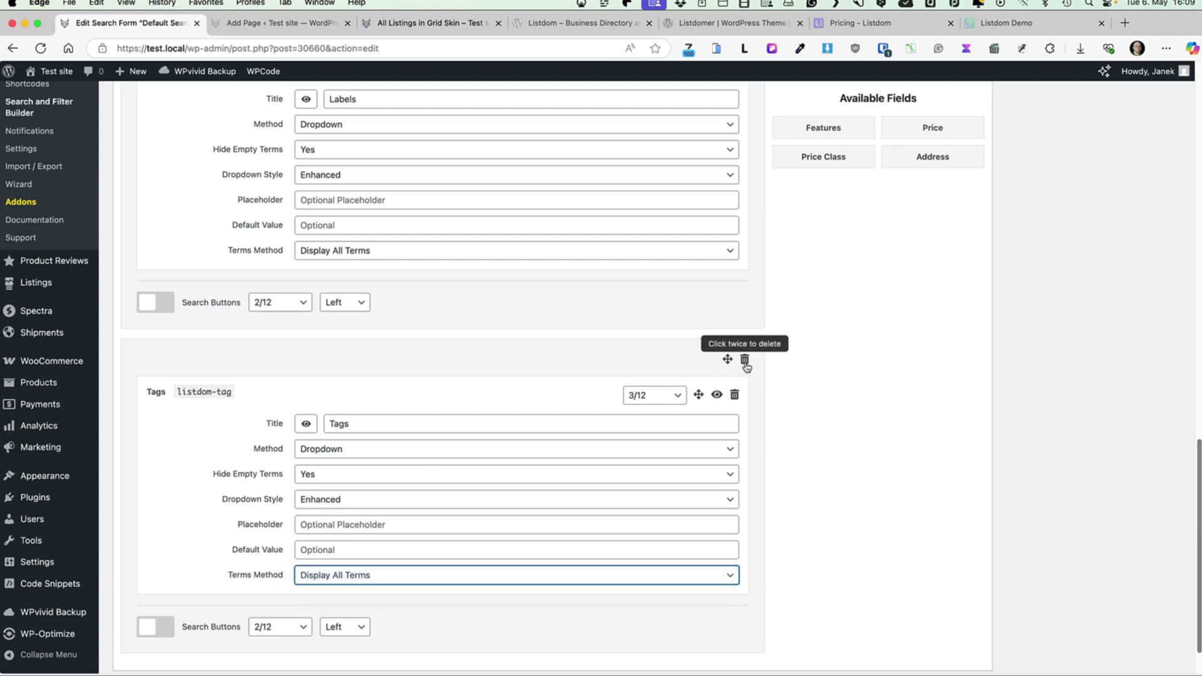
# - Delete the row containing the Tags field and update the Default Search form
pyautogui.doubleClick(745, 360)
pyautogui.scroll(15, 870, 330)
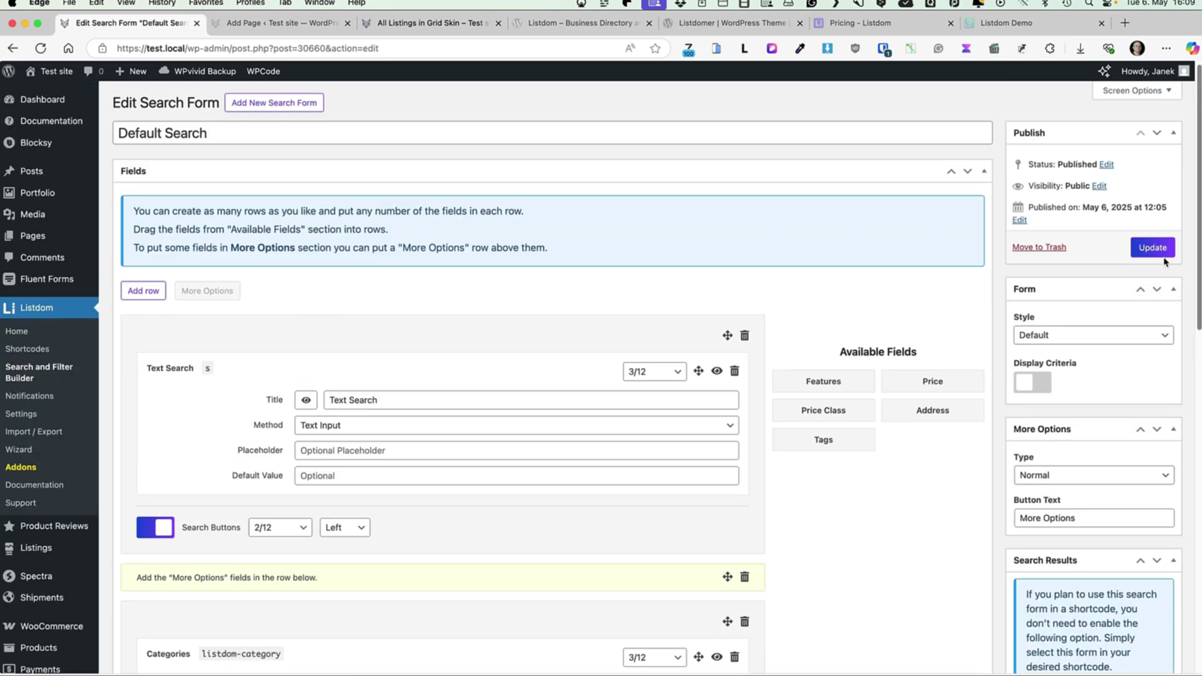
pyautogui.click(1163, 255)
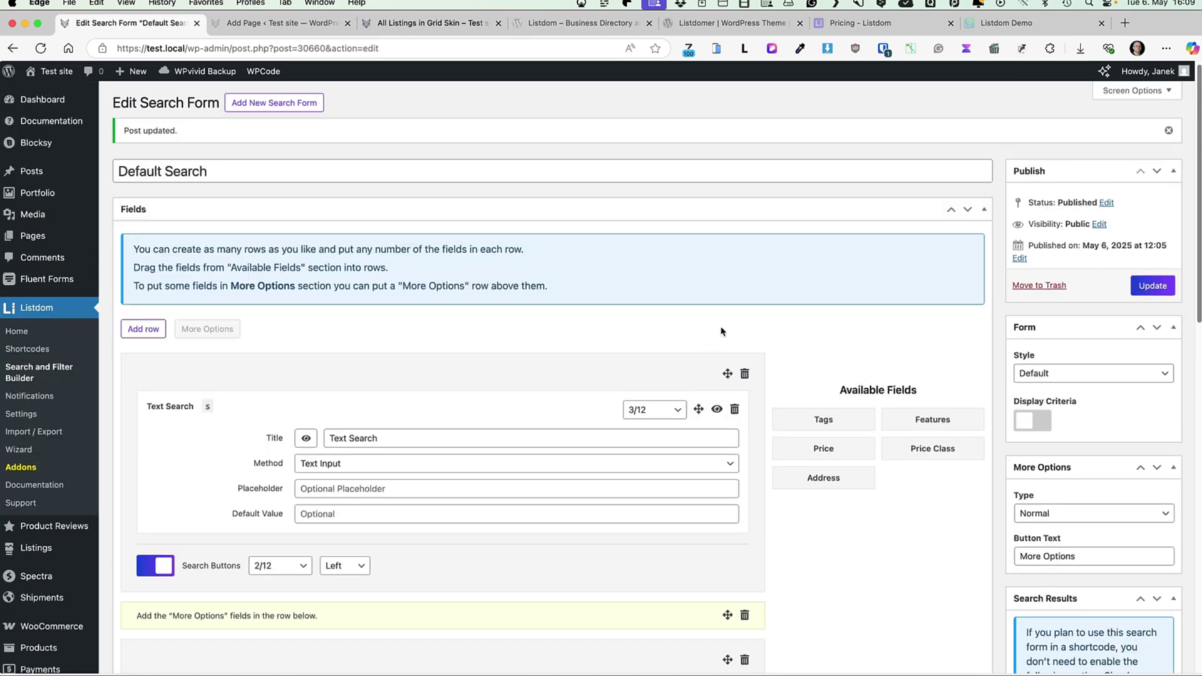
# - Leave the search form editor and open the list of Listdom shortcodes
pyautogui.click(34, 370)
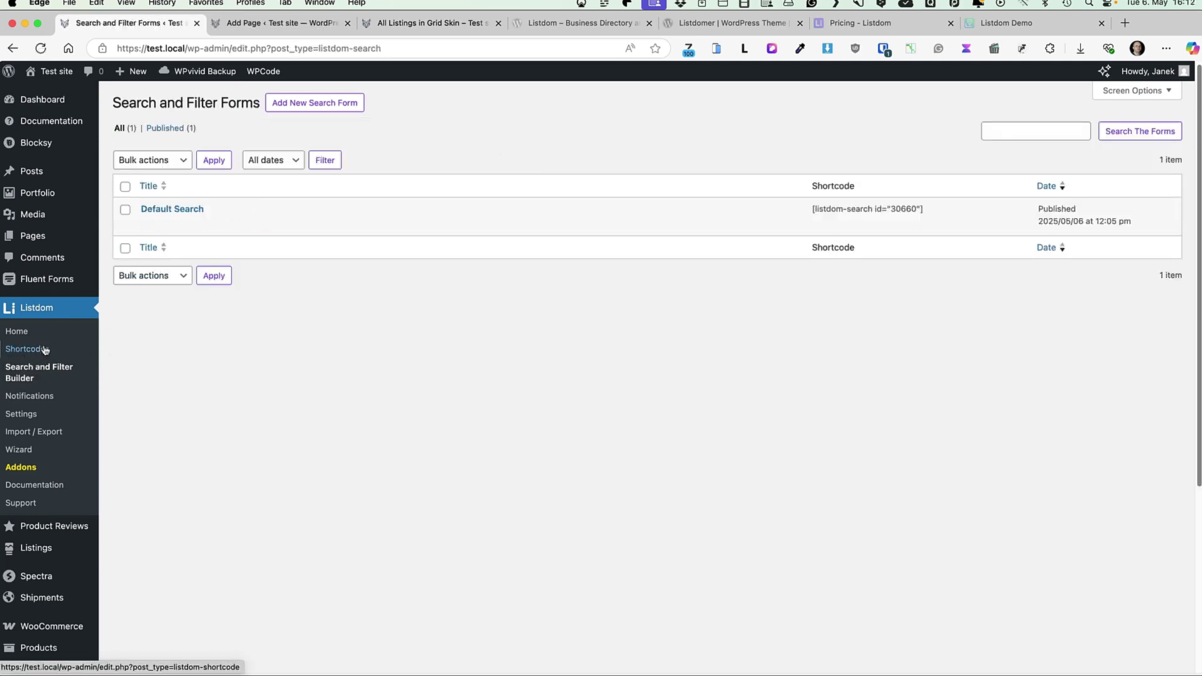
pyautogui.click(46, 350)
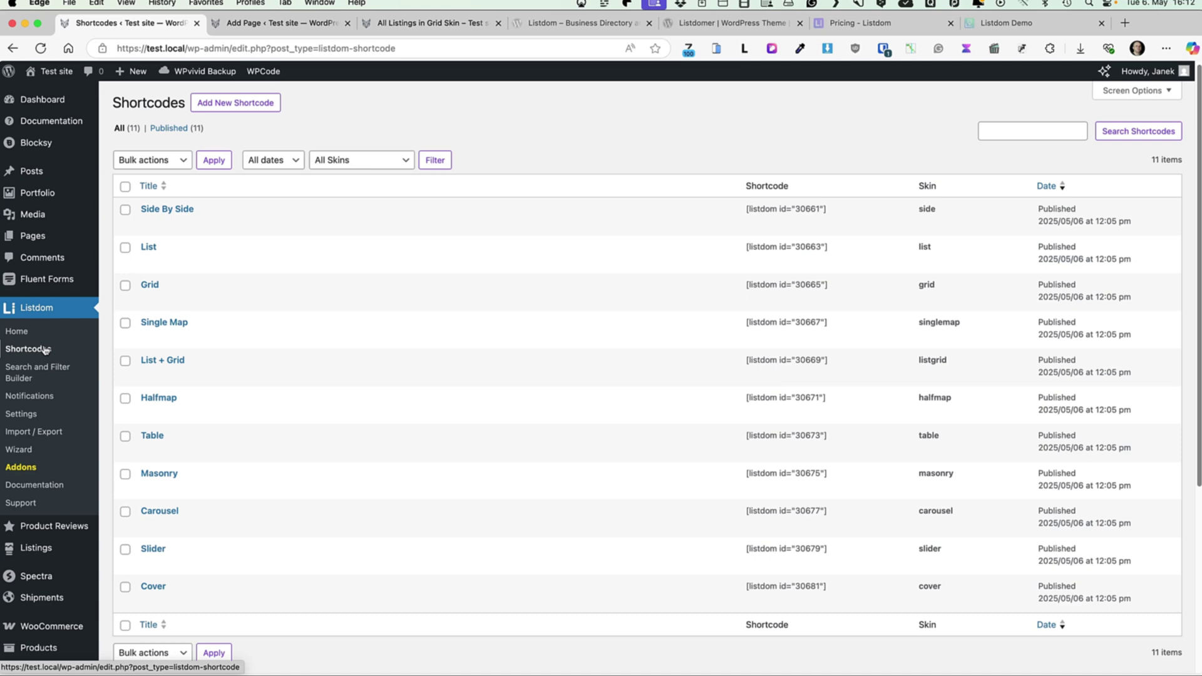
# - Examine how the All Listings pages present the listings in the Grid Skin and the List Skin
pyautogui.click(419, 23)
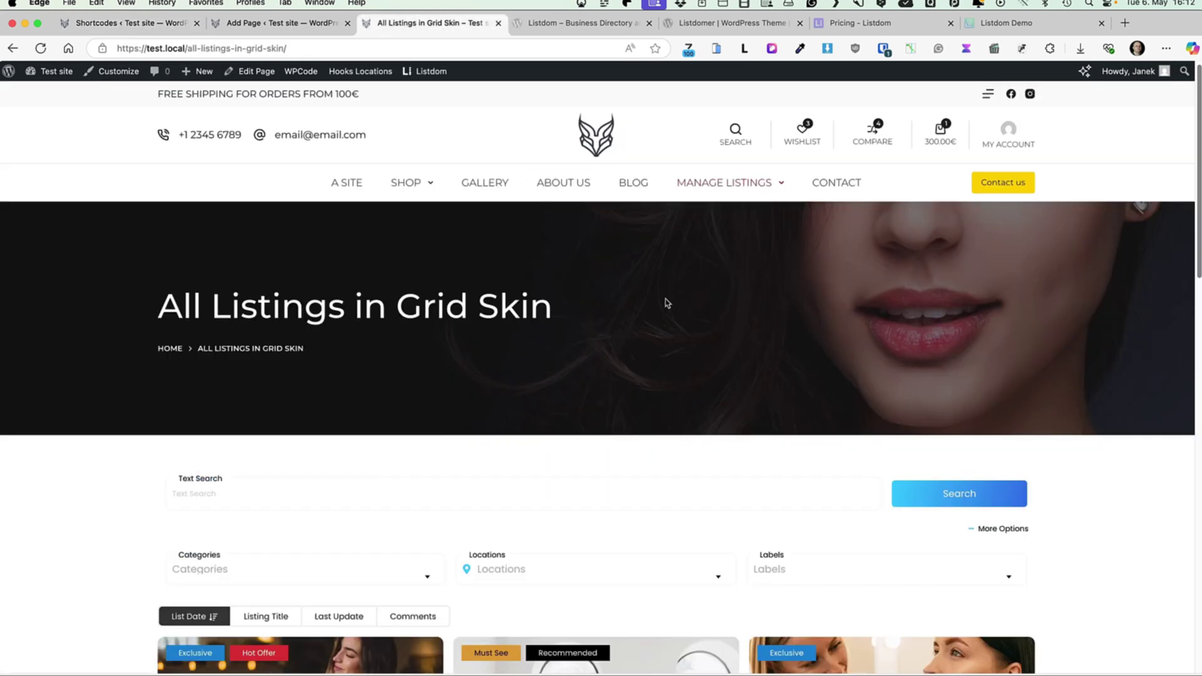
pyautogui.scroll(-7, 667, 302)
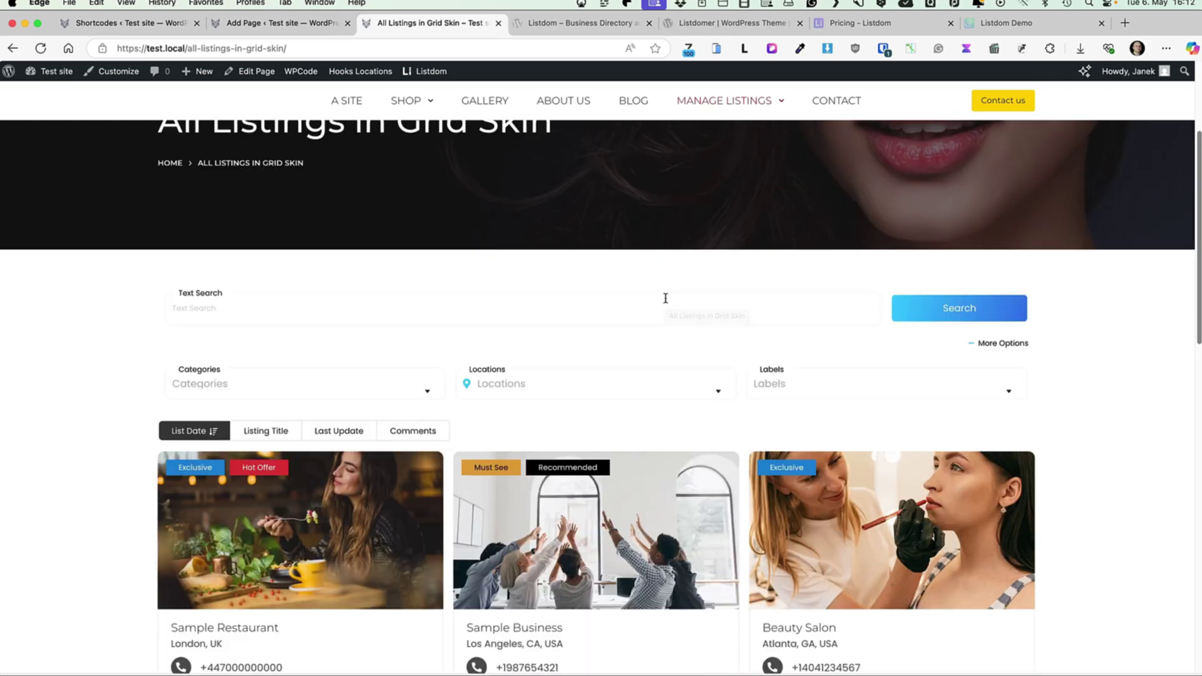
pyautogui.scroll(-1, 667, 303)
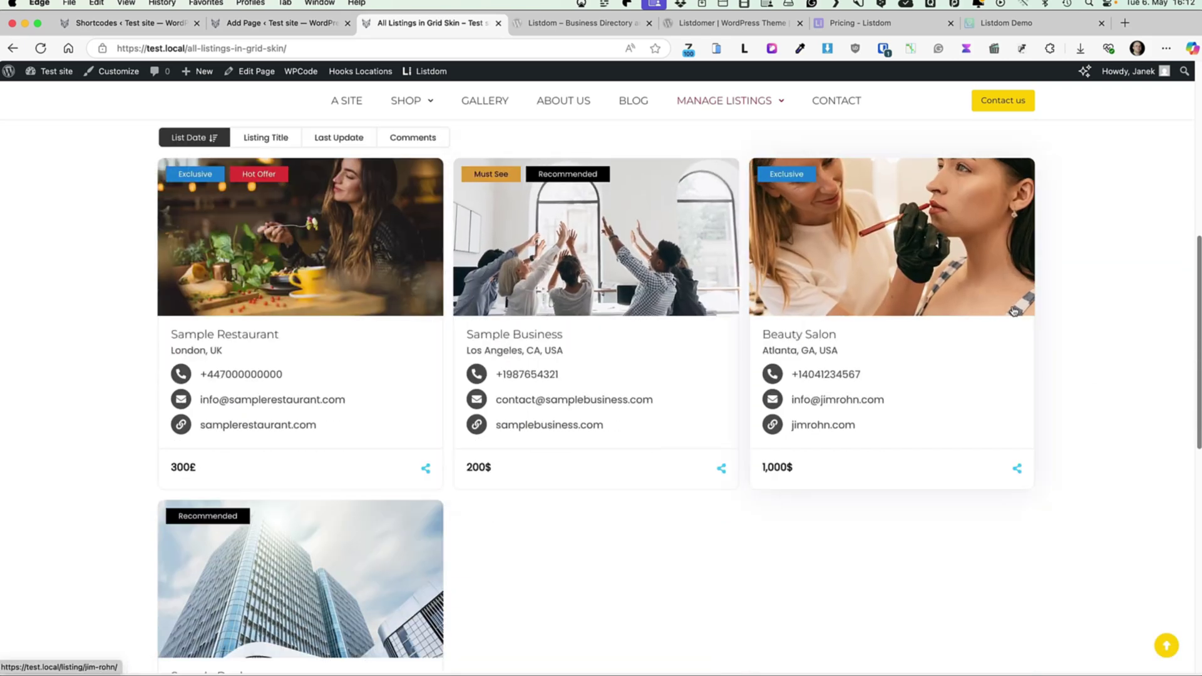
pyautogui.scroll(8, 728, 359)
pyautogui.moveTo(729, 186)
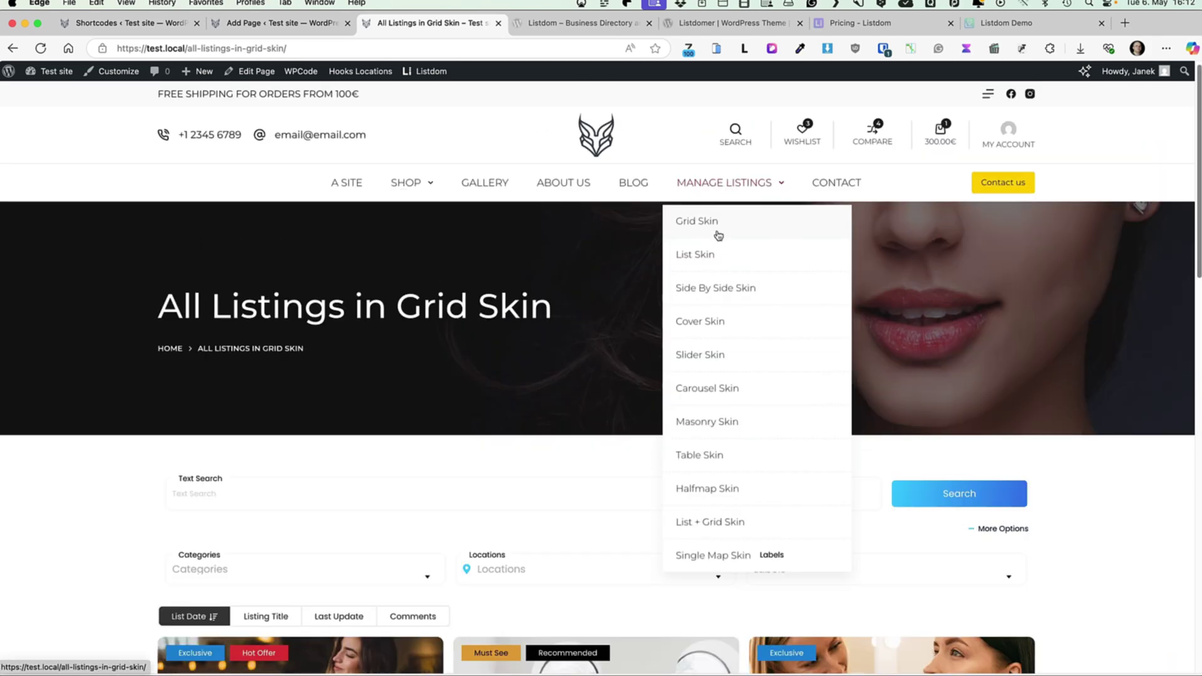
pyautogui.click(704, 254)
pyautogui.scroll(-12, 487, 263)
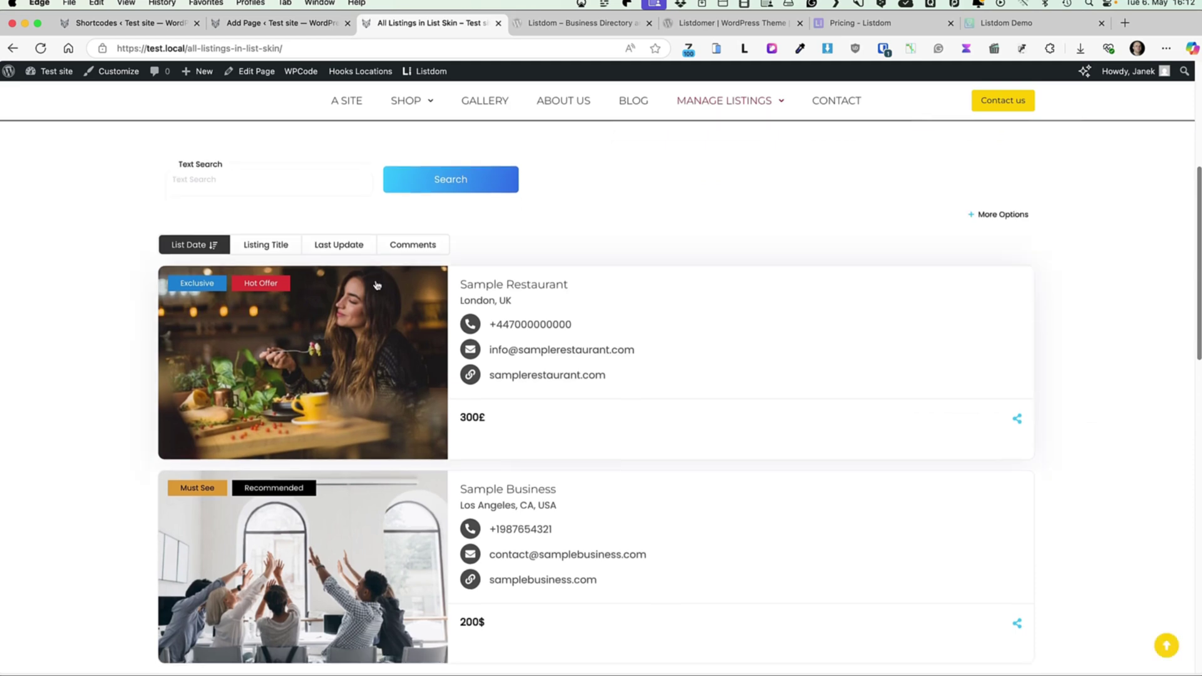
# - Examine the All Listings page in the Carousel Skin and return to the shortcodes list
pyautogui.moveTo(724, 100)
pyautogui.click(705, 303)
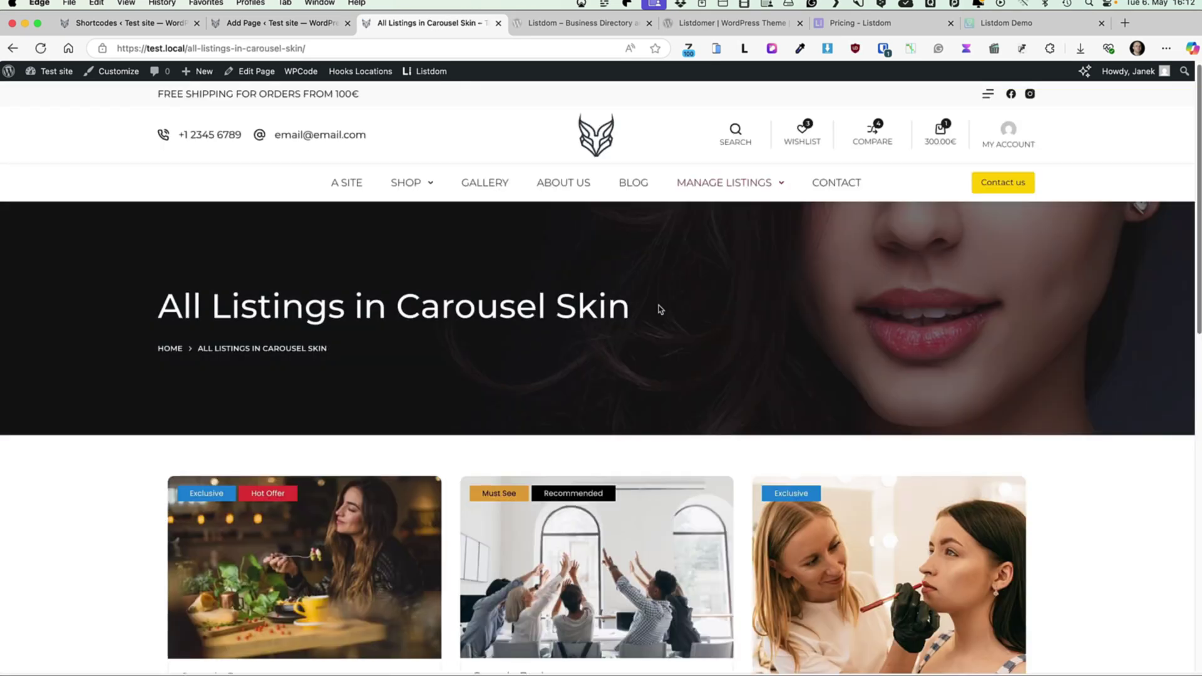
pyautogui.scroll(-8, 657, 308)
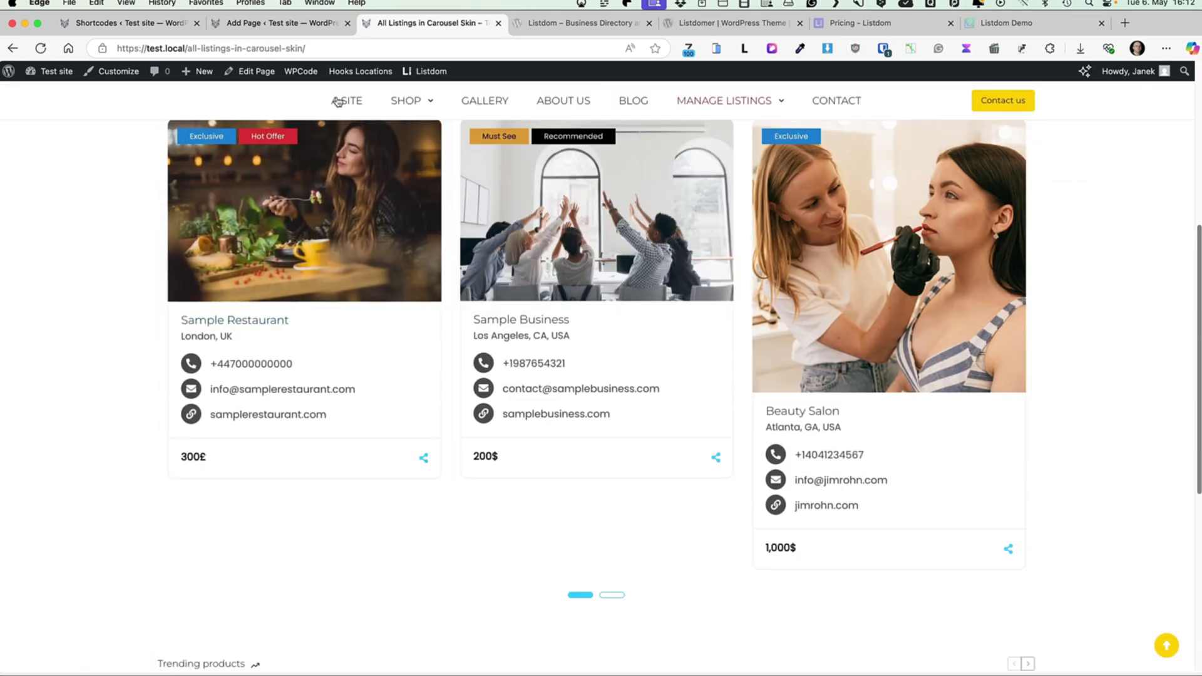
pyautogui.click(263, 25)
pyautogui.click(125, 23)
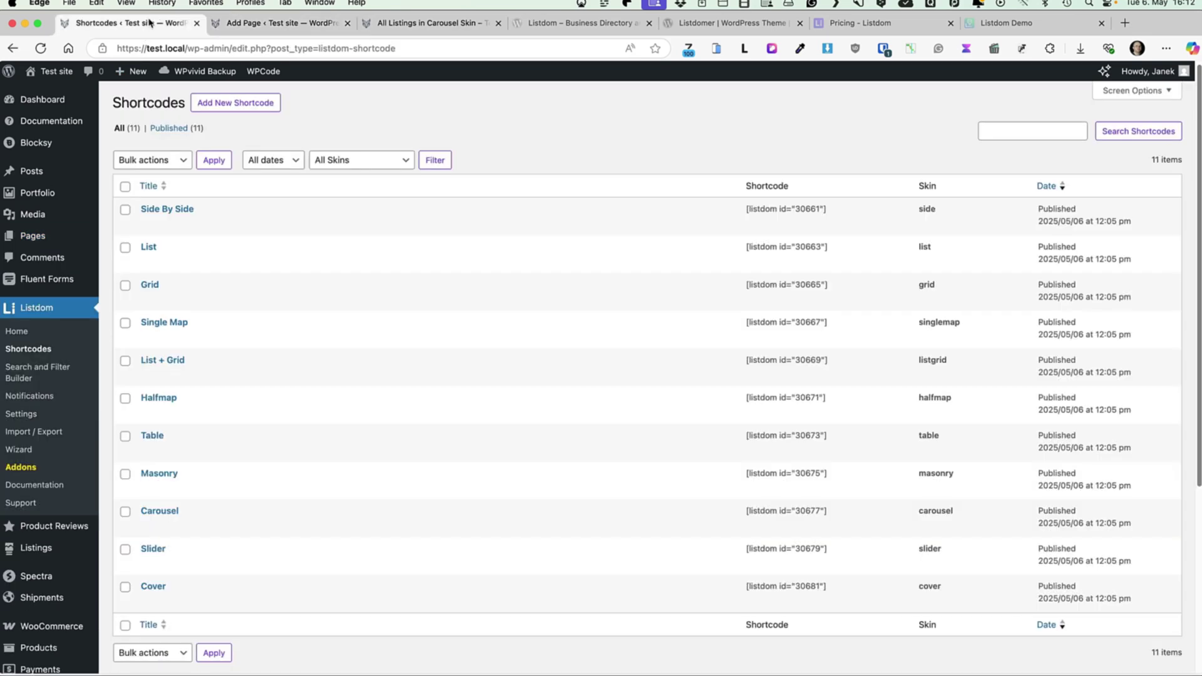
# - Add a new shortcode titled "Demo grid" that uses the Grid View skin in Style 4
pyautogui.click(236, 103)
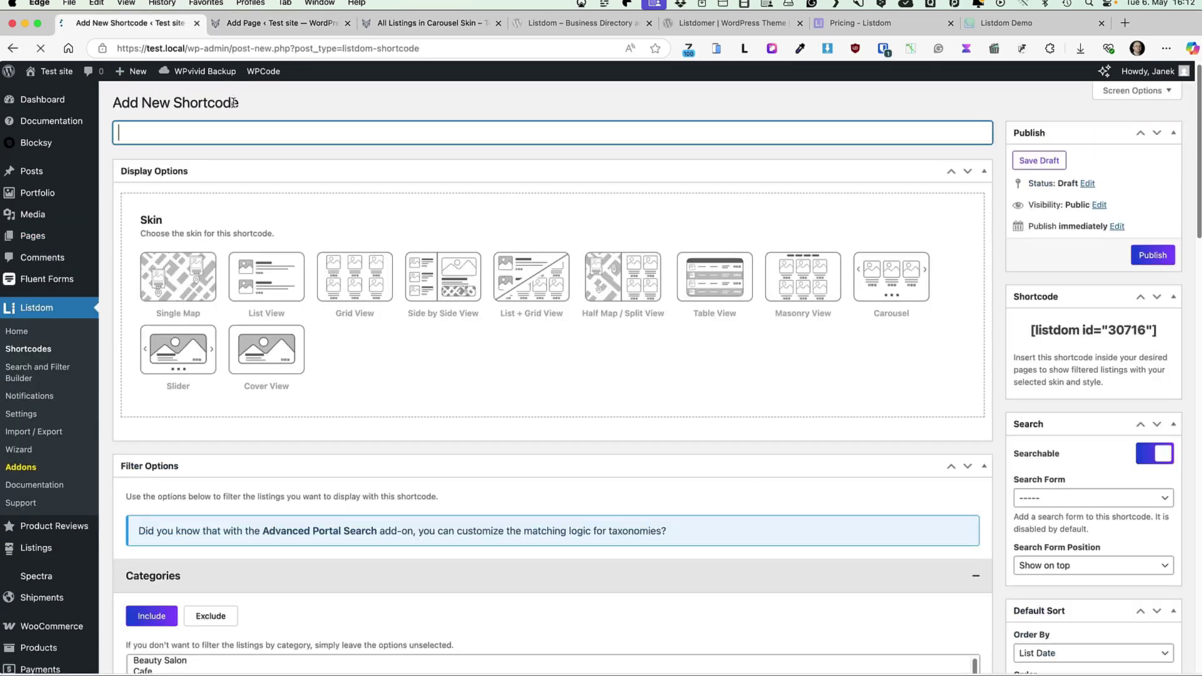
pyautogui.write('Demo grid')
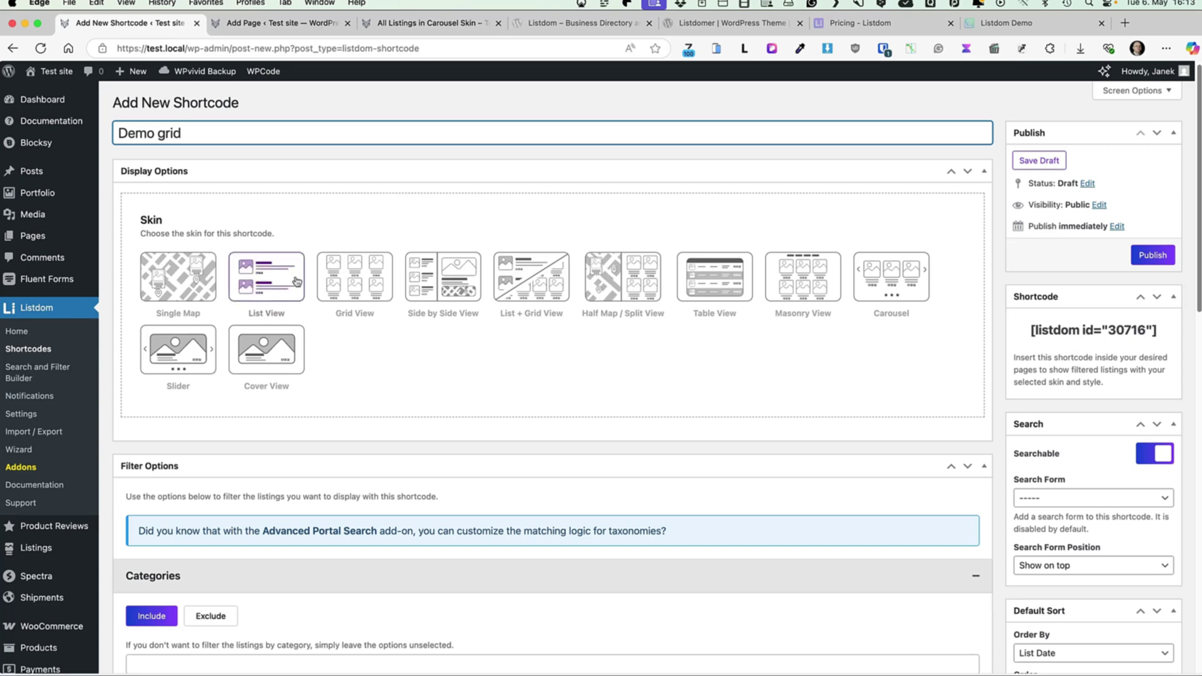
pyautogui.click(359, 283)
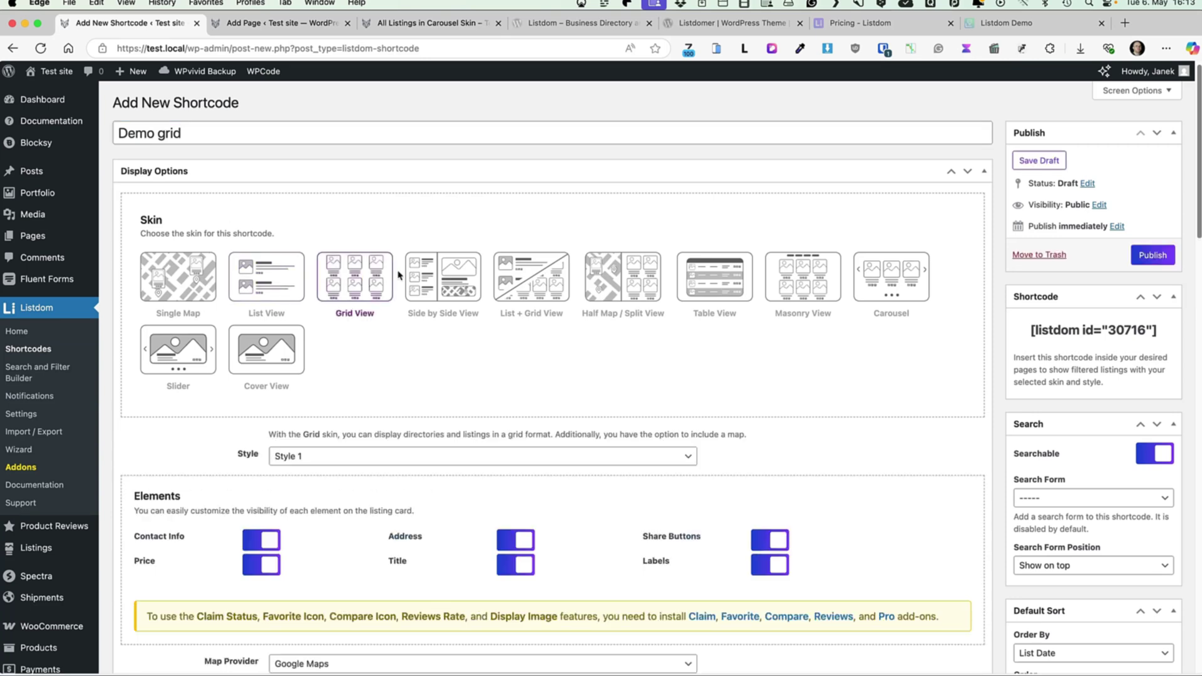
pyautogui.click(462, 256)
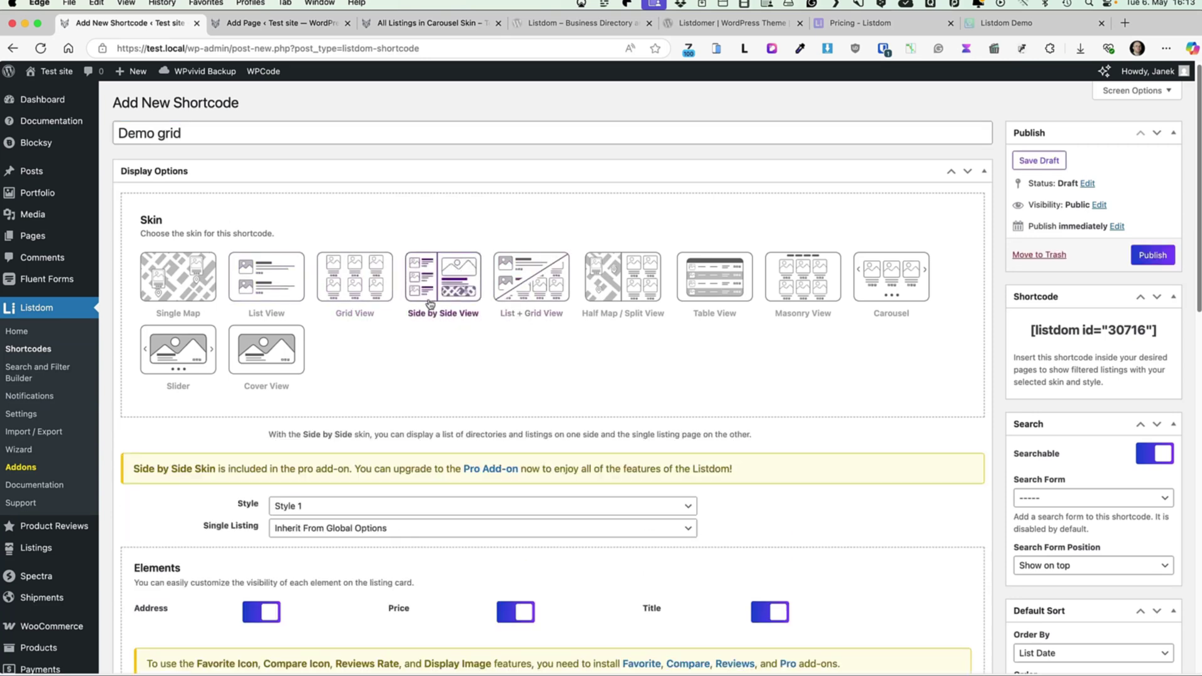
pyautogui.click(355, 268)
pyautogui.click(320, 458)
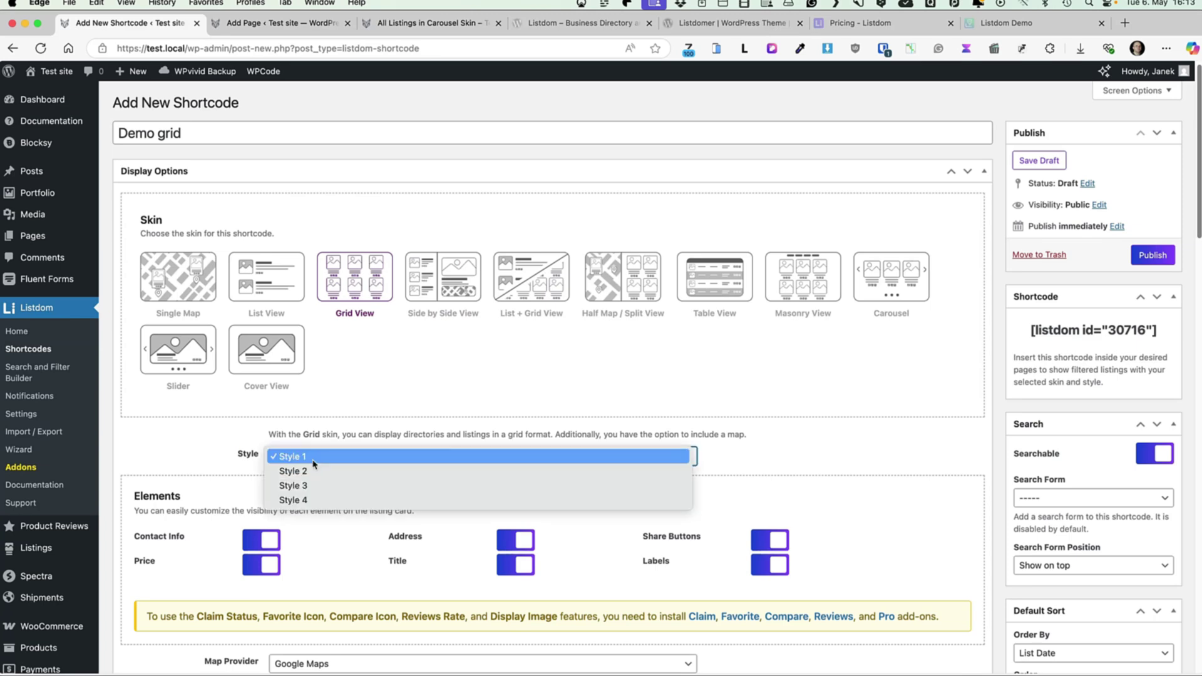
pyautogui.click(306, 500)
# - Set the map provider of the Demo grid shortcode to Disabled
pyautogui.scroll(-5, 470, 428)
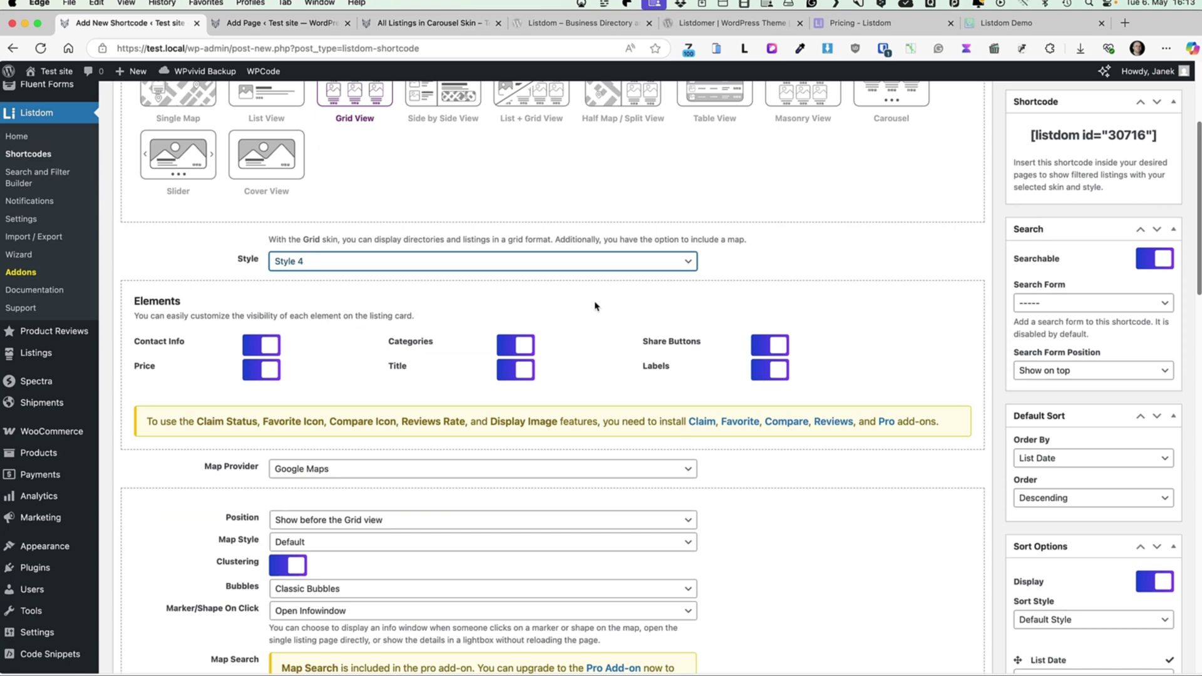
pyautogui.scroll(-6, 492, 331)
pyautogui.click(308, 243)
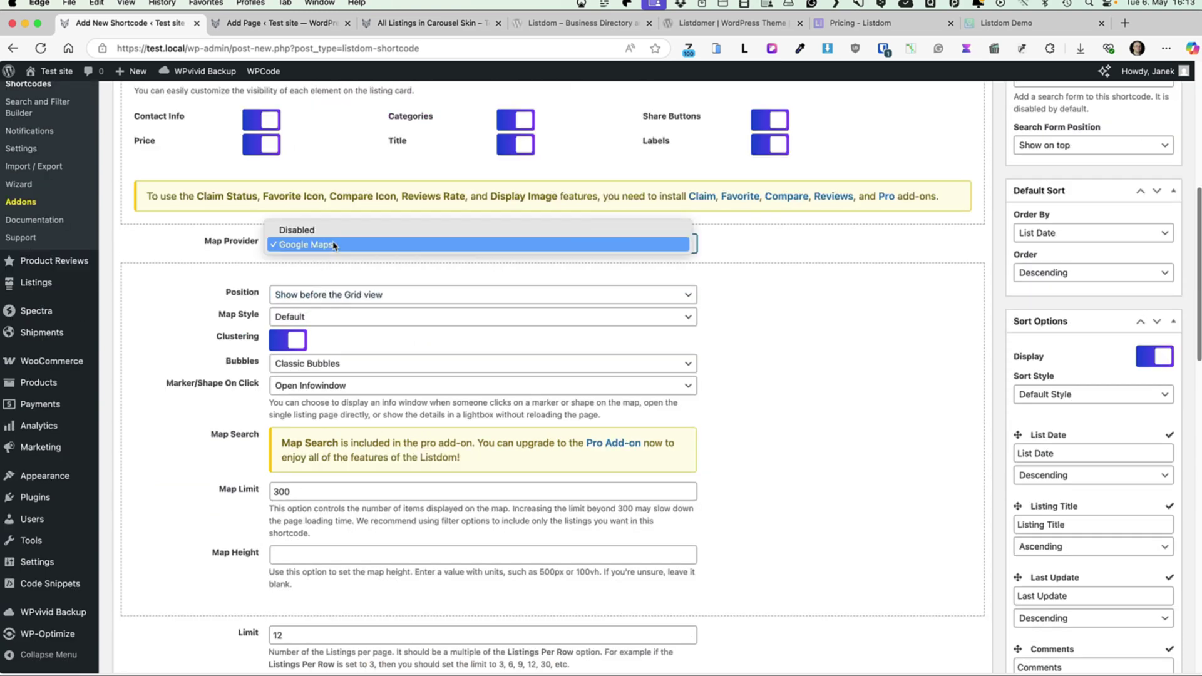
pyautogui.click(297, 230)
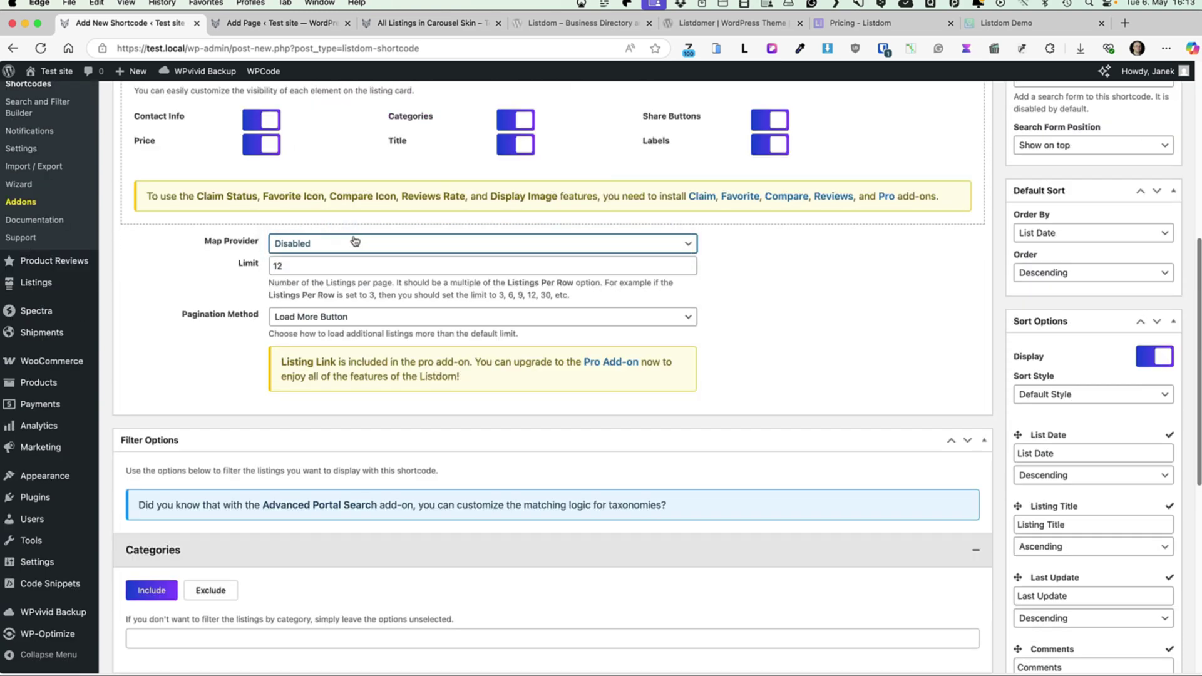
# - Examine the shortcode's filter options for labels and categories, including the categories available for inclusion
pyautogui.scroll(-6, 290, 294)
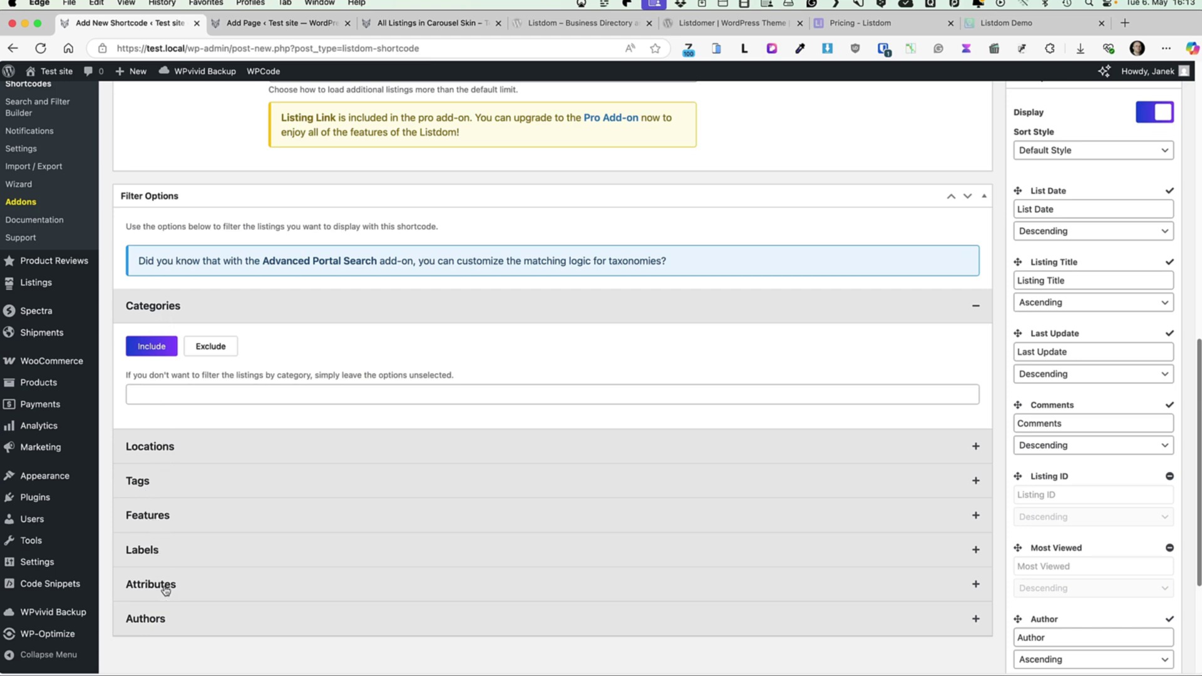
pyautogui.click(193, 557)
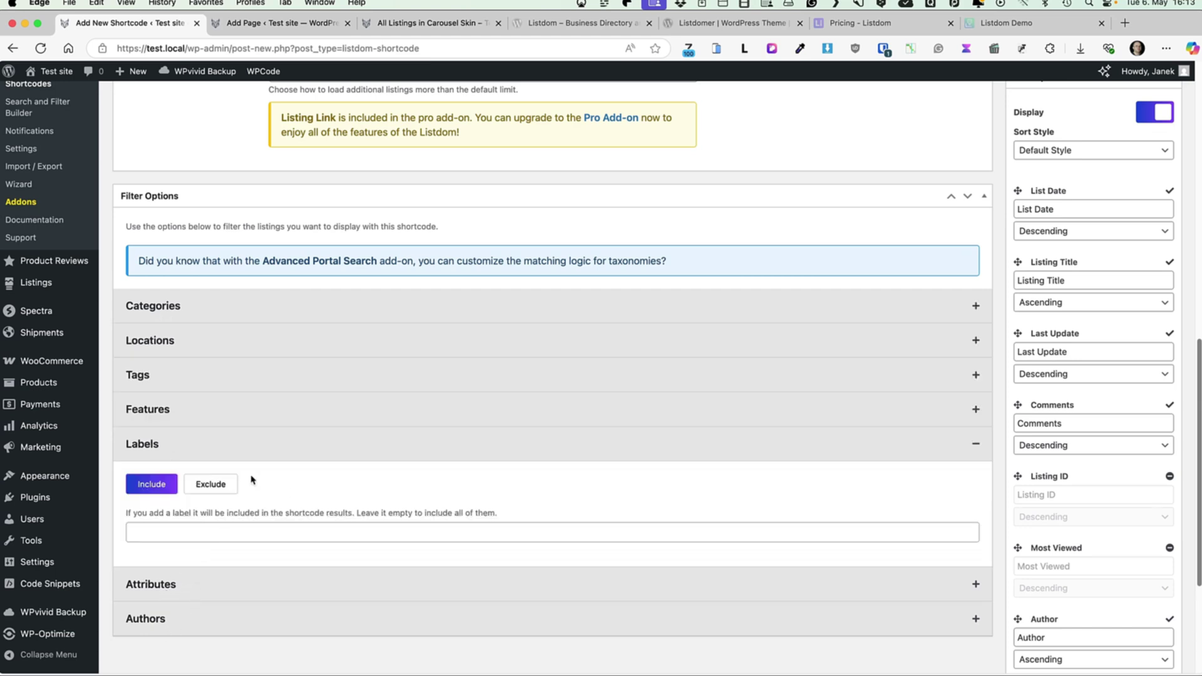
pyautogui.click(209, 320)
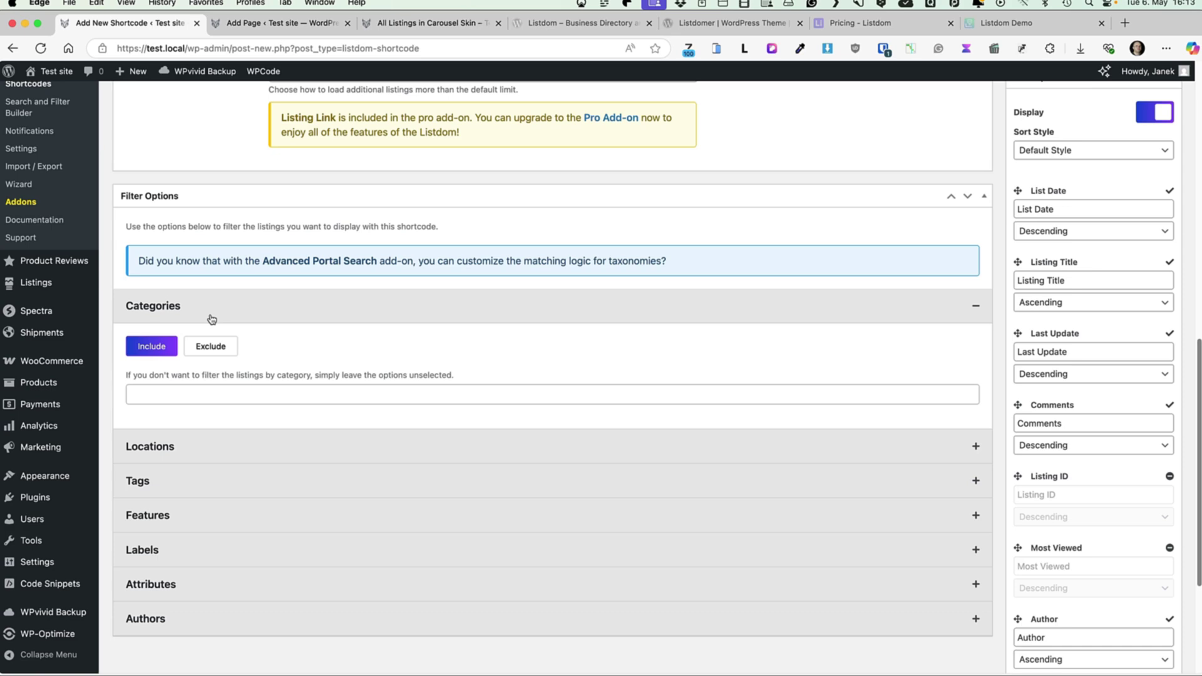
pyautogui.click(169, 394)
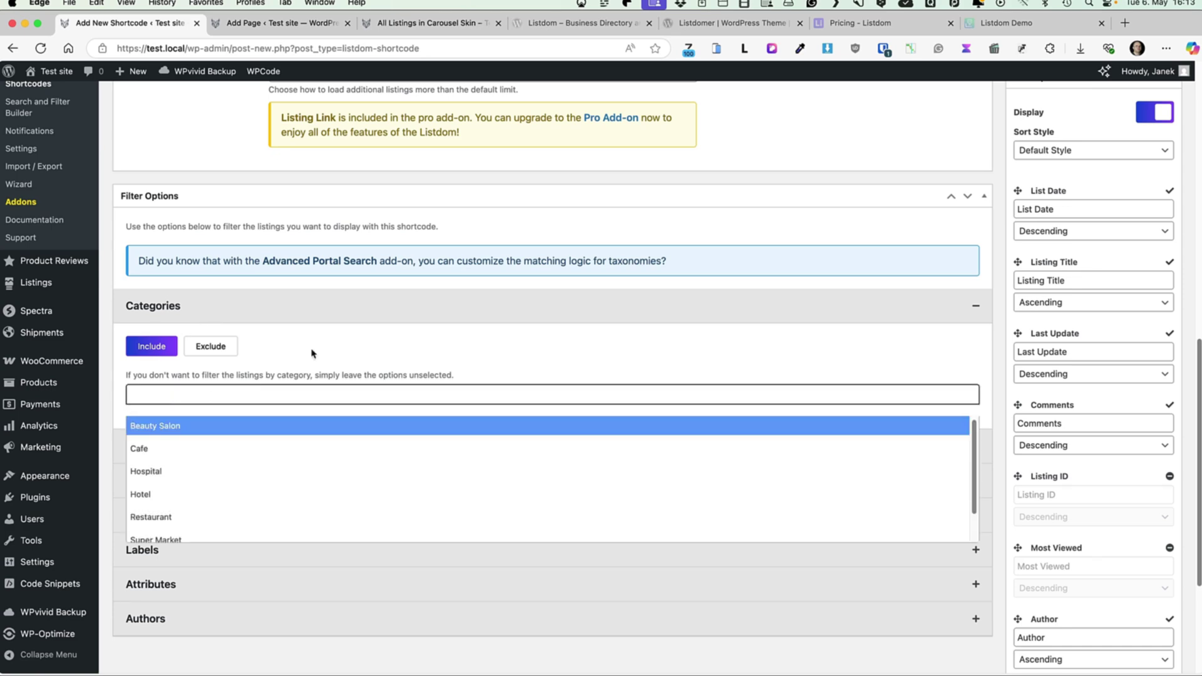
pyautogui.click(349, 341)
pyautogui.scroll(15, 744, 313)
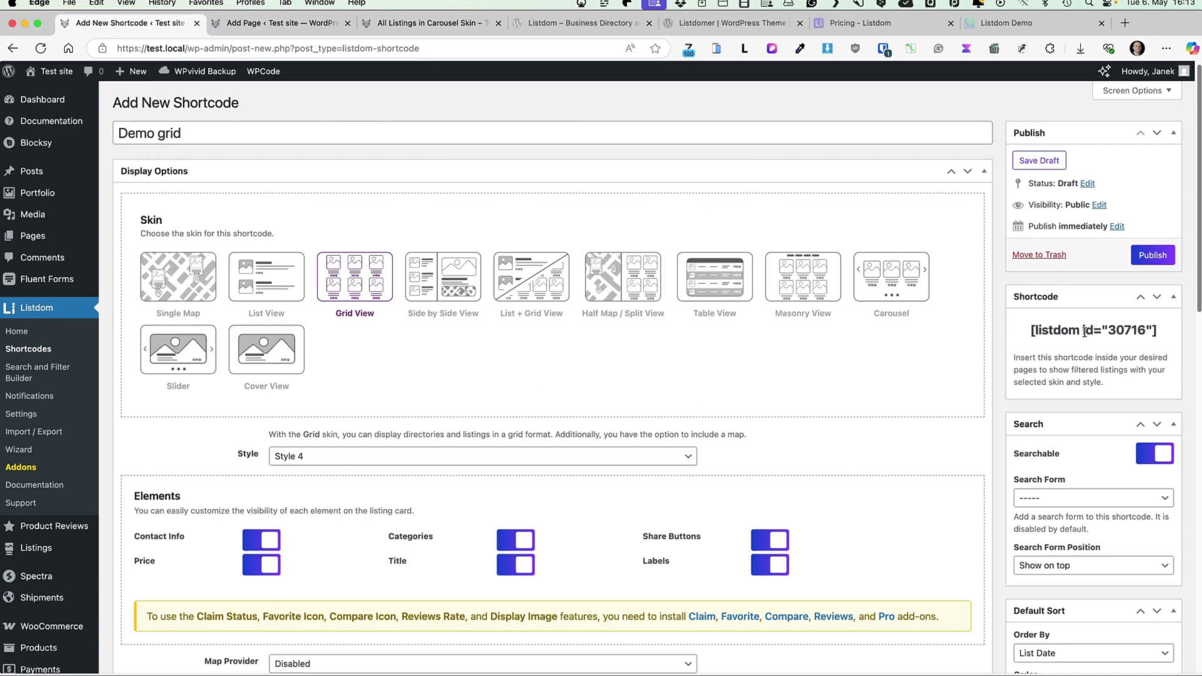
# - Assign the Default Search form to the shortcode and keep its position at Show on top
pyautogui.scroll(-7, 1119, 334)
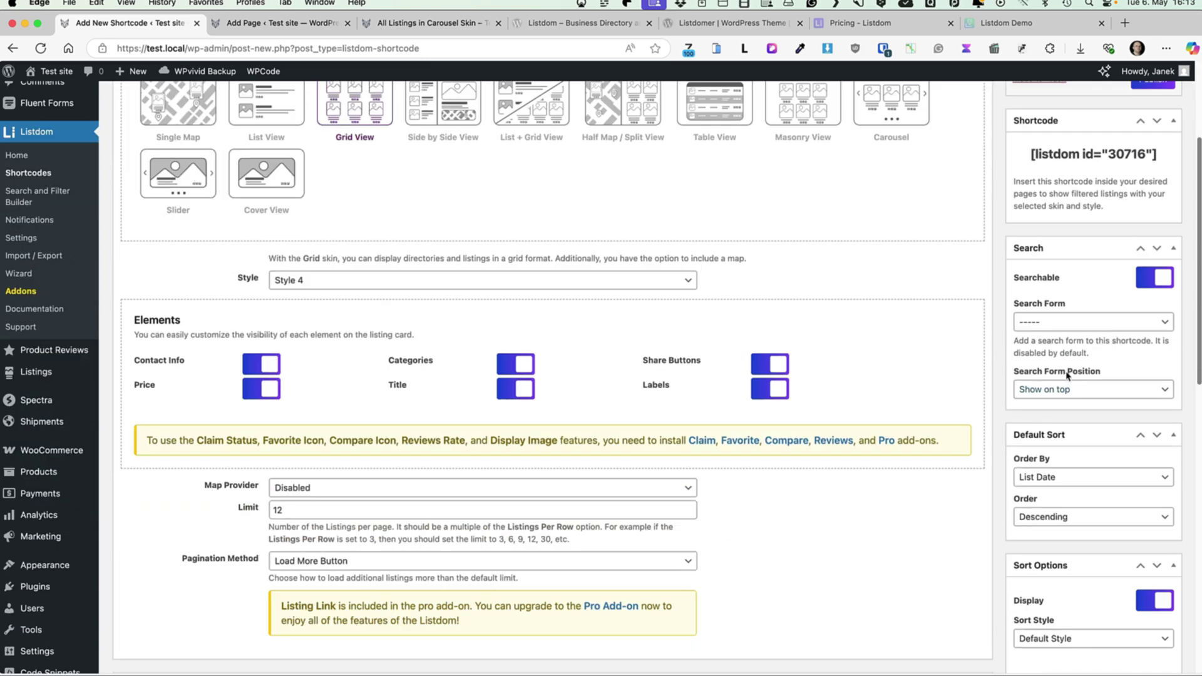
pyautogui.click(1060, 280)
pyautogui.click(1054, 281)
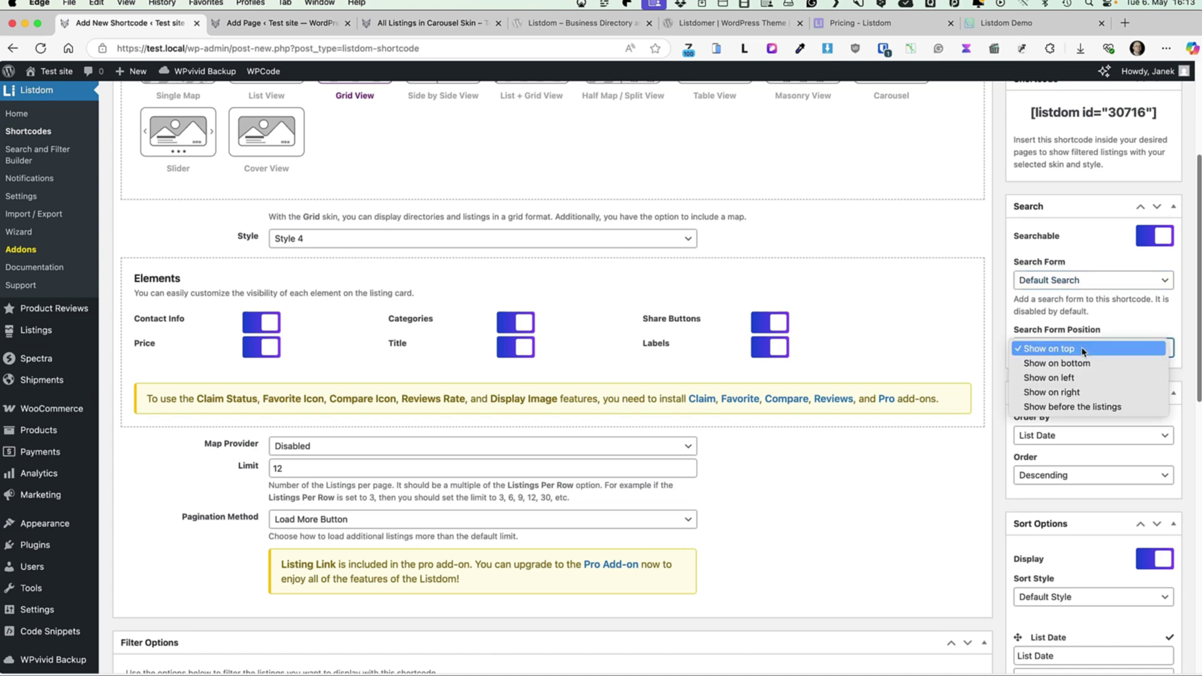
pyautogui.click(1083, 354)
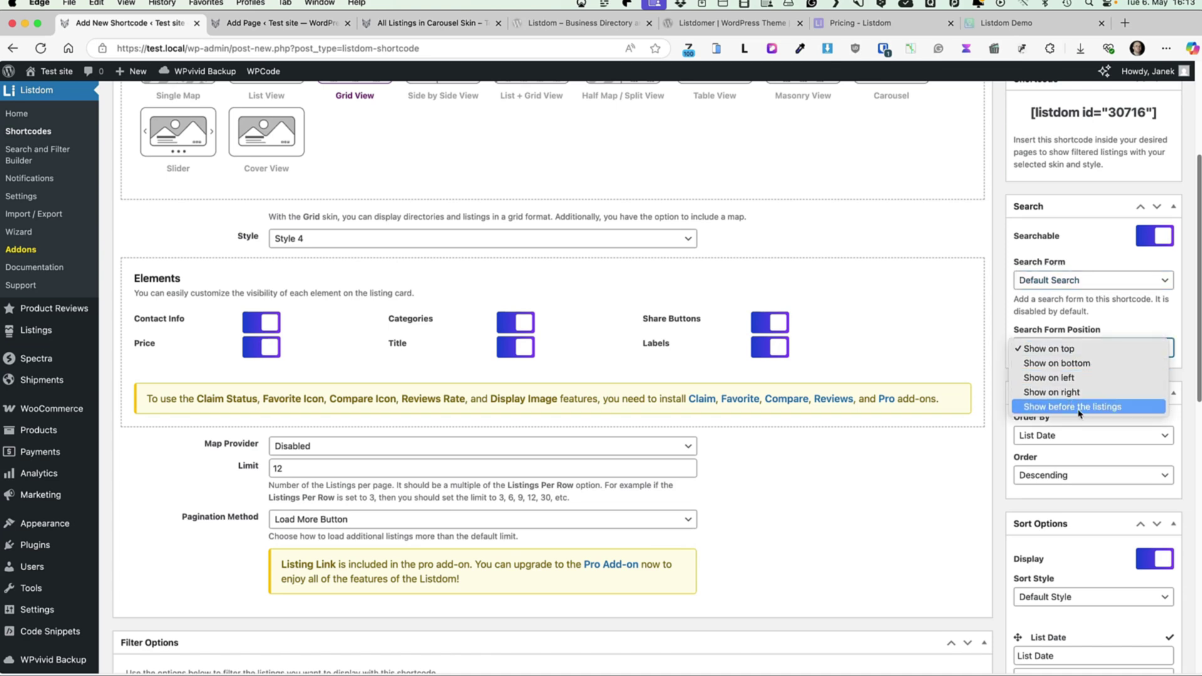
pyautogui.click(1121, 322)
# - Review the shortcode's default sort and sort options, and publish the Demo grid shortcode
pyautogui.scroll(-5, 1115, 342)
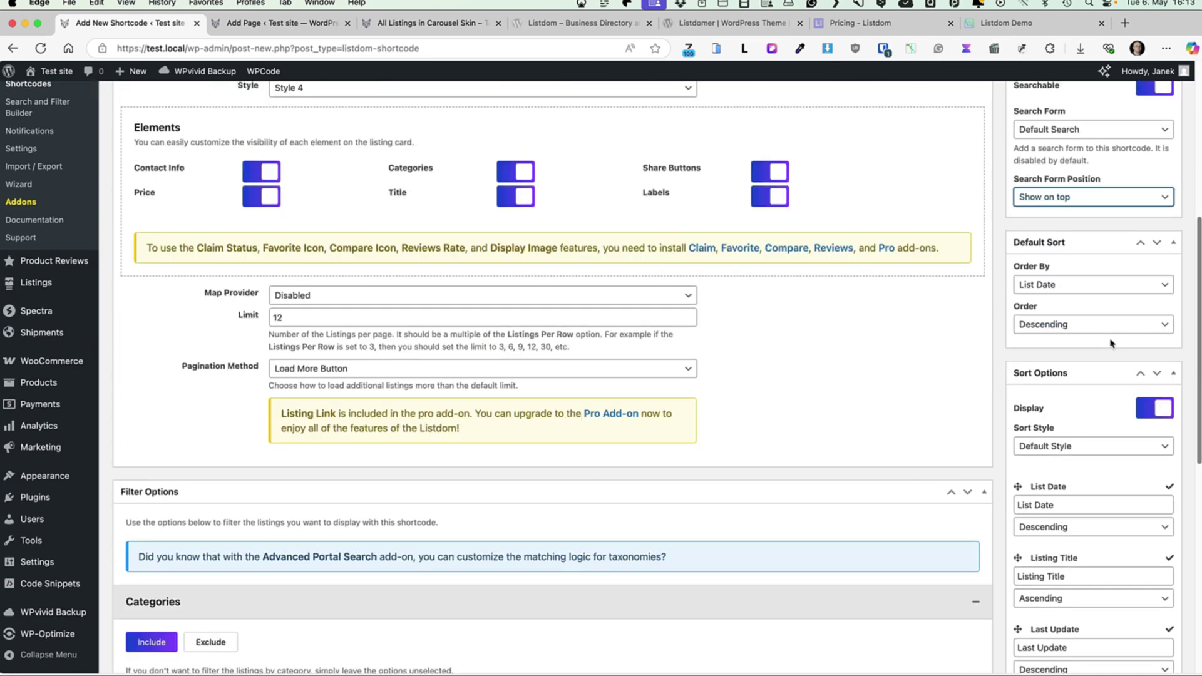
pyautogui.scroll(-7, 1057, 242)
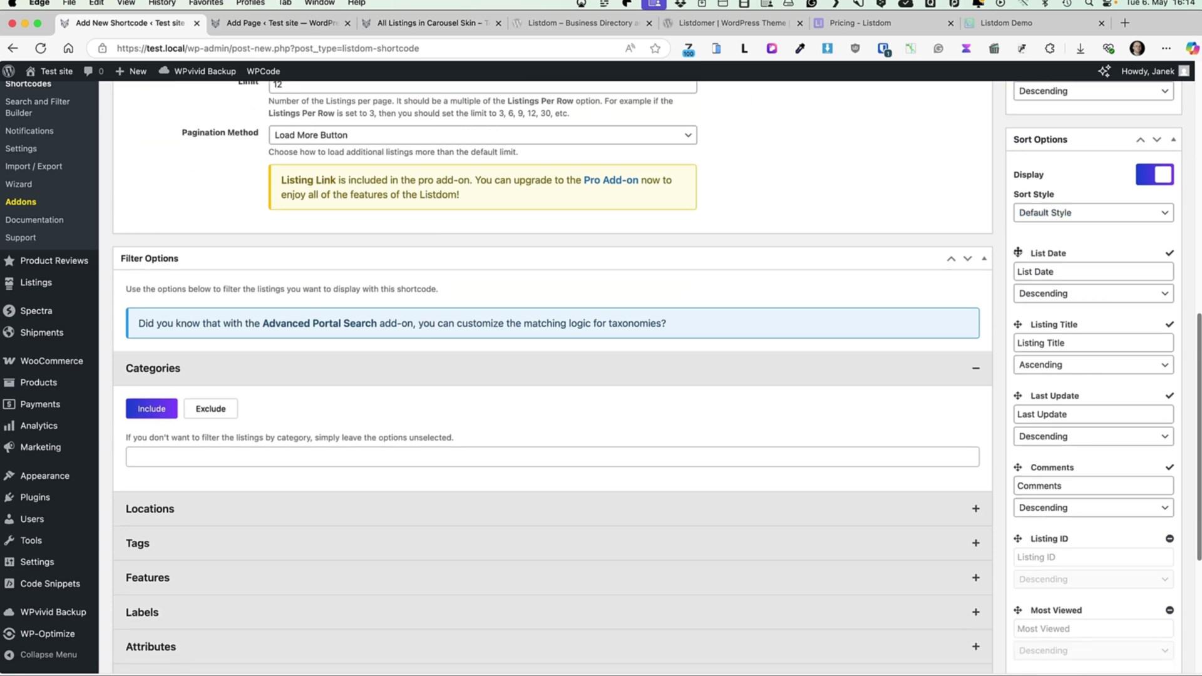
pyautogui.moveTo(1018, 253)
pyautogui.mouseDown()
pyautogui.moveTo(1022, 365)
pyautogui.moveTo(1019, 253)
pyautogui.mouseUp()
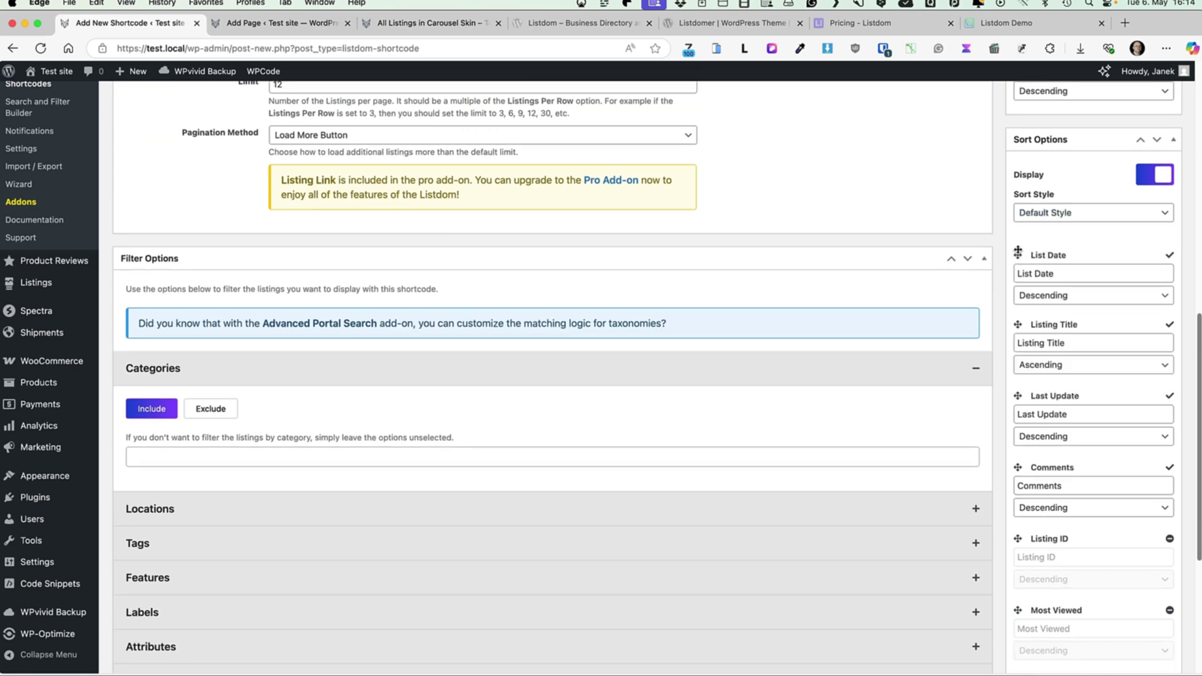
pyautogui.scroll(-5, 1070, 389)
pyautogui.scroll(12, 1071, 398)
pyautogui.scroll(3, 1069, 399)
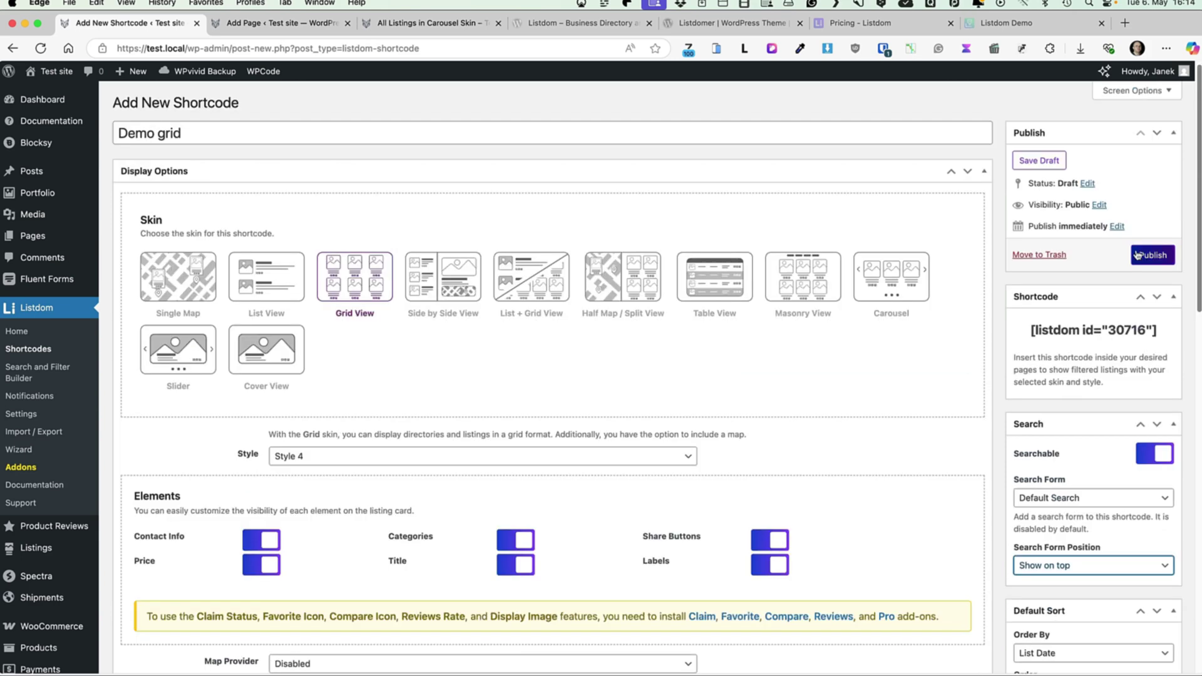
pyautogui.click(1159, 254)
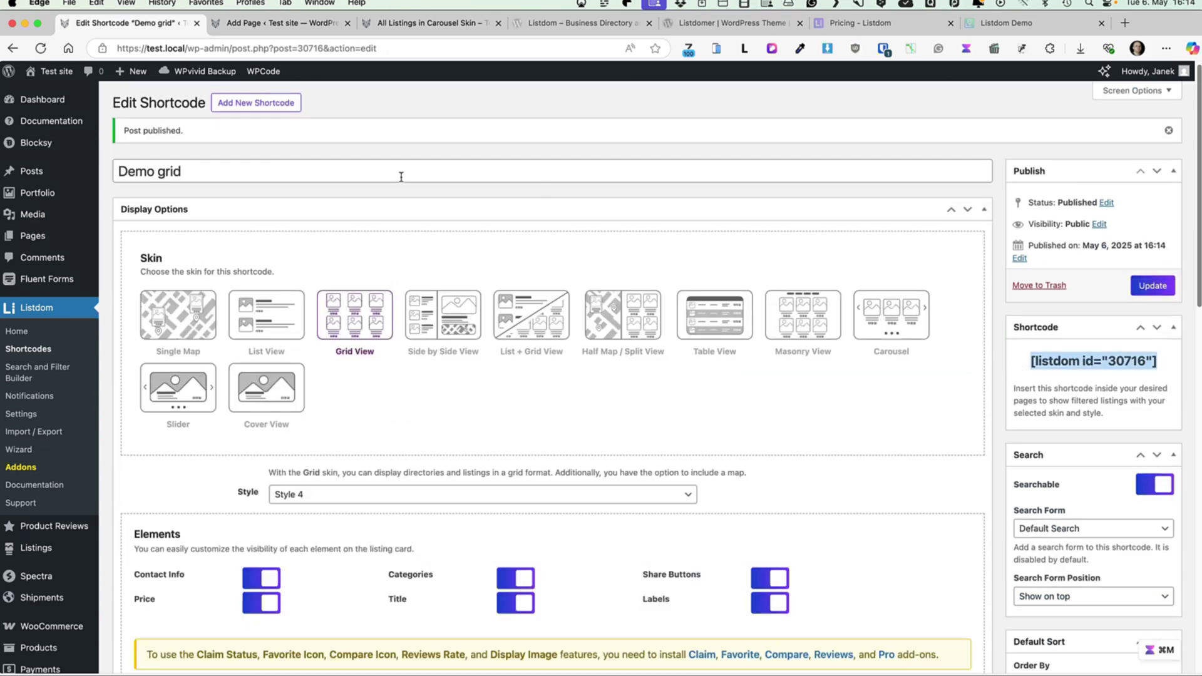
# - Switch to the new page being added and title it "Demo grid"
pyautogui.click(282, 23)
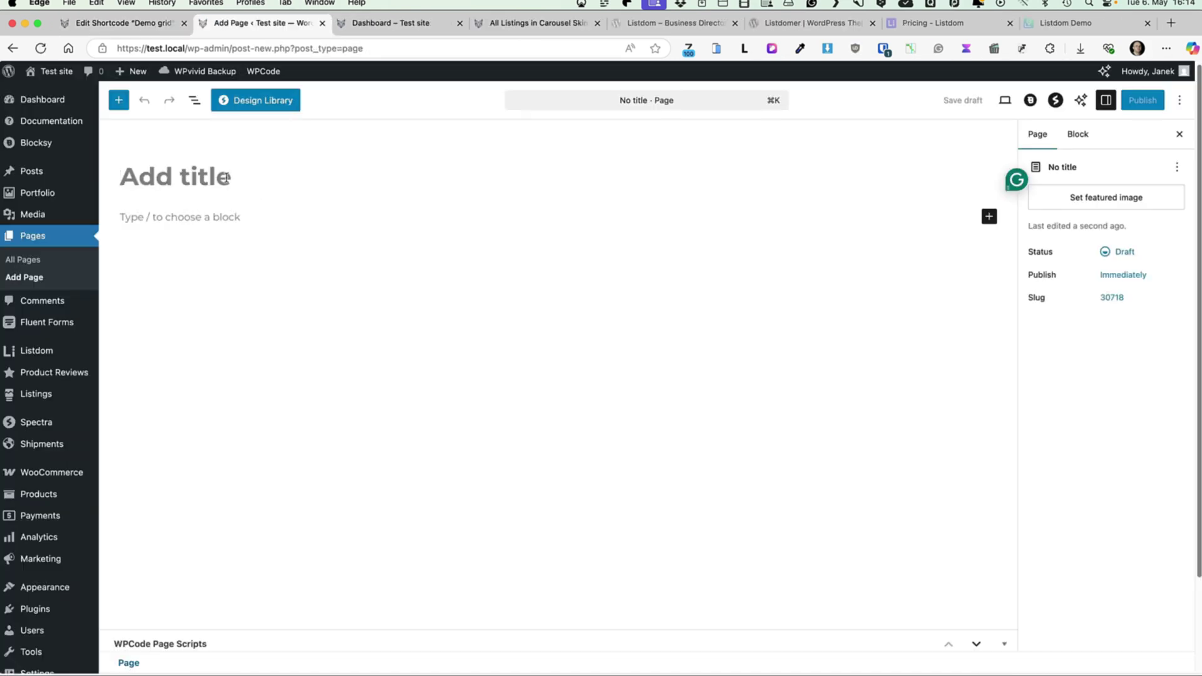
pyautogui.write('Demo gr')
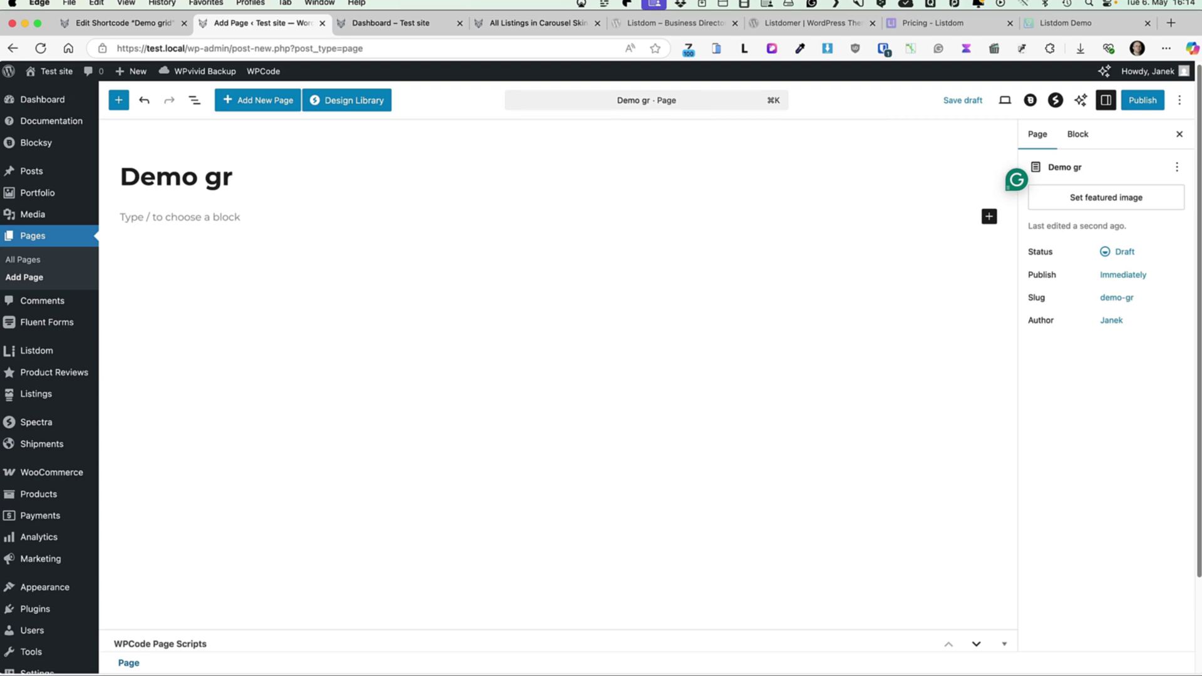
pyautogui.write('id')
pyautogui.press('Return')
# - Insert a Shortcode block containing [listdom id="30716"], save the page and open it on the site
pyautogui.write('/sh')
pyautogui.press('Return')
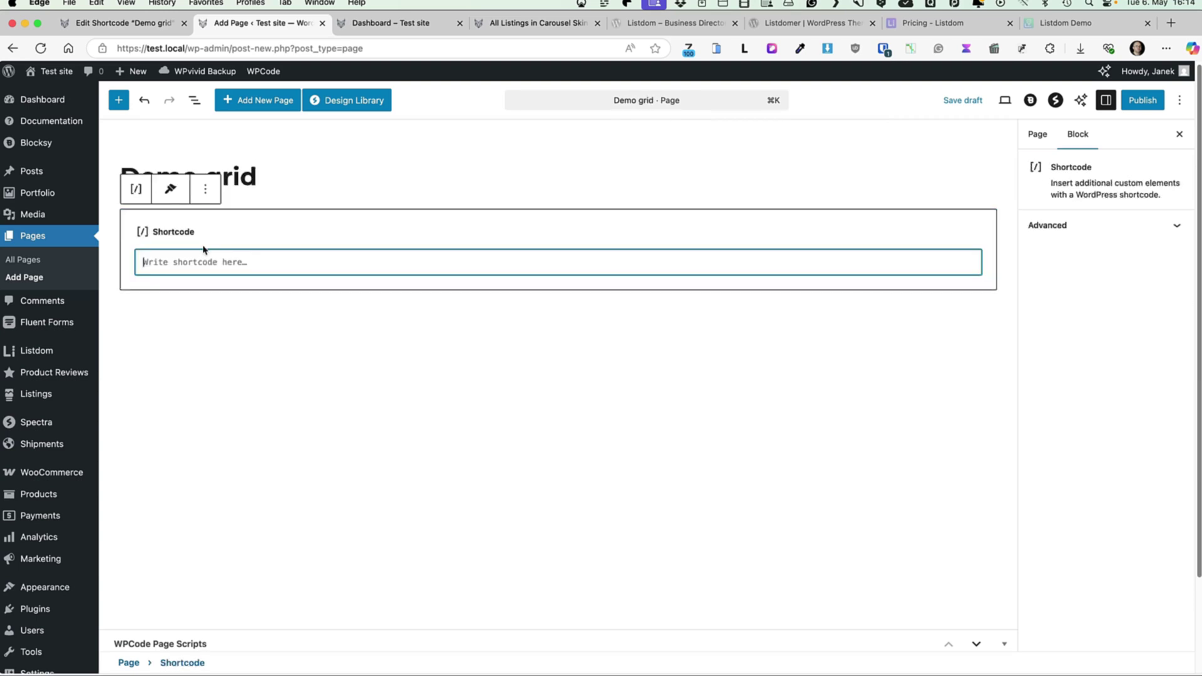
pyautogui.write('[listdom id="30716"]')
pyautogui.click(967, 100)
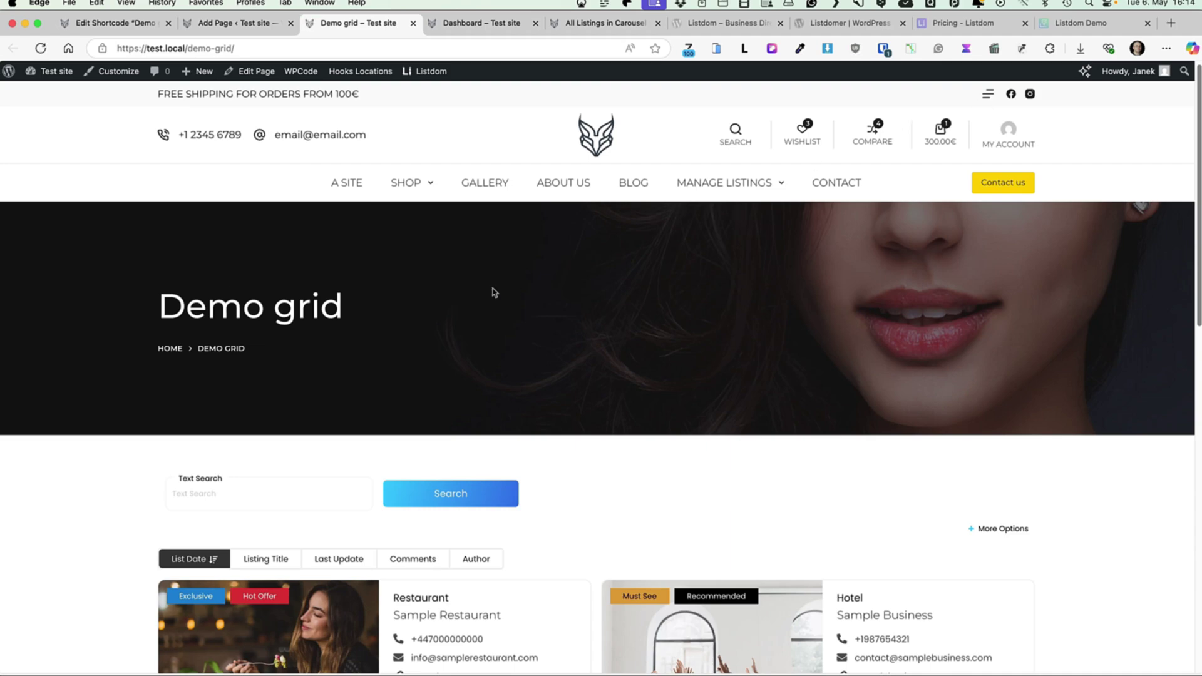
# - Examine the search form, sort bar and listing cards on the Demo grid page
pyautogui.scroll(-3, 208, 297)
pyautogui.scroll(-5, 208, 296)
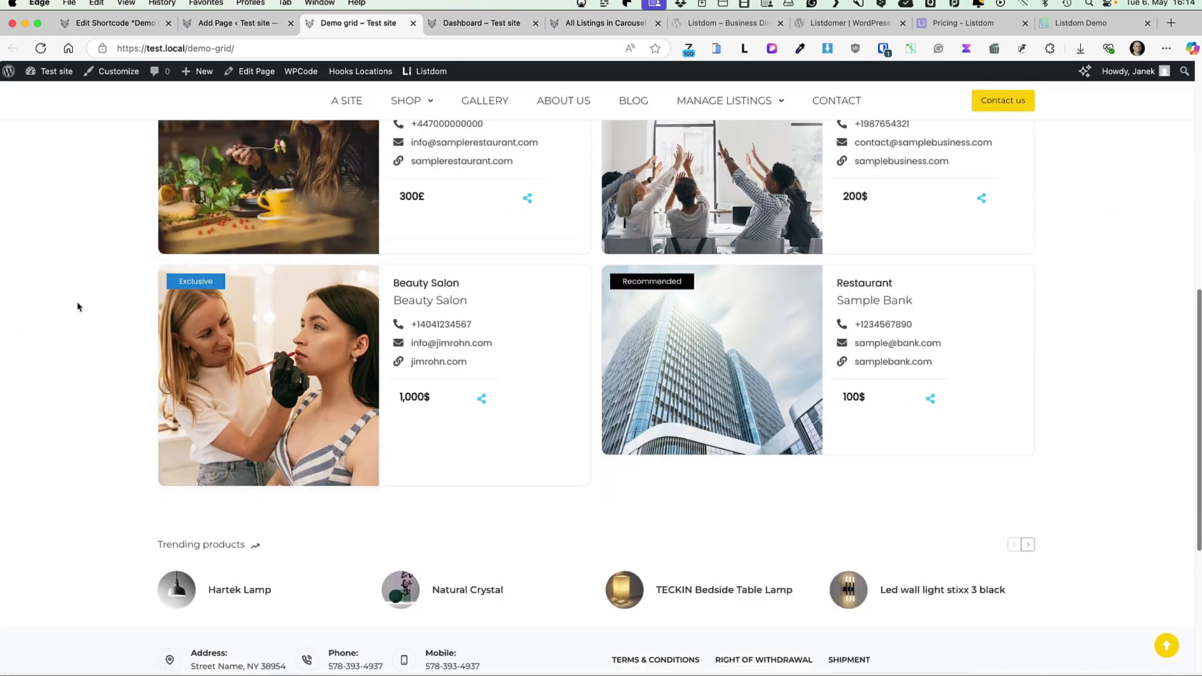
pyautogui.scroll(15, 121, 351)
# - Return to the site admin, open the list of all listings and start a new listing
pyautogui.click(150, 23)
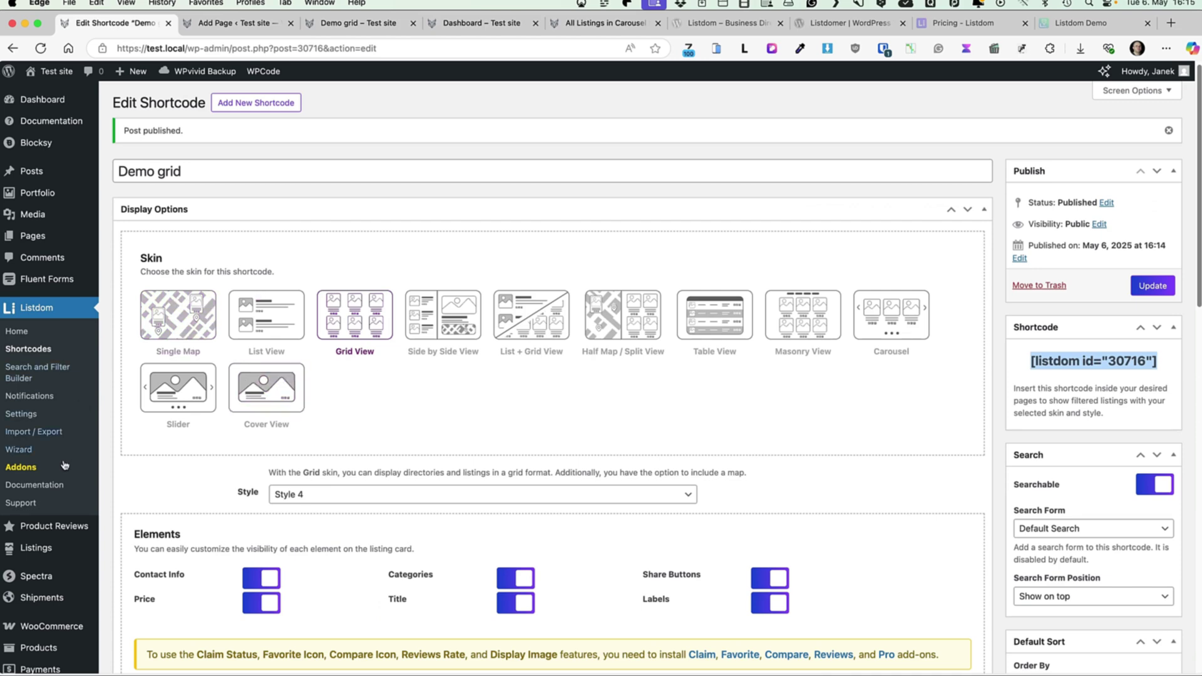
pyautogui.scroll(-1, 62, 476)
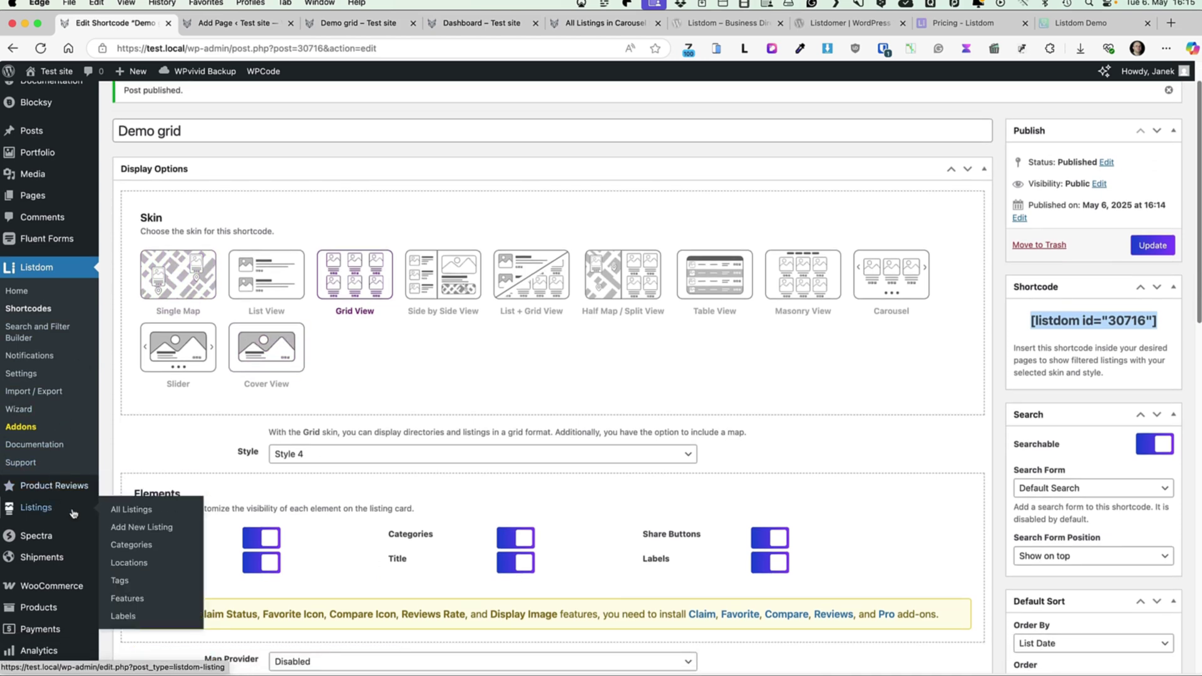
pyautogui.click(80, 513)
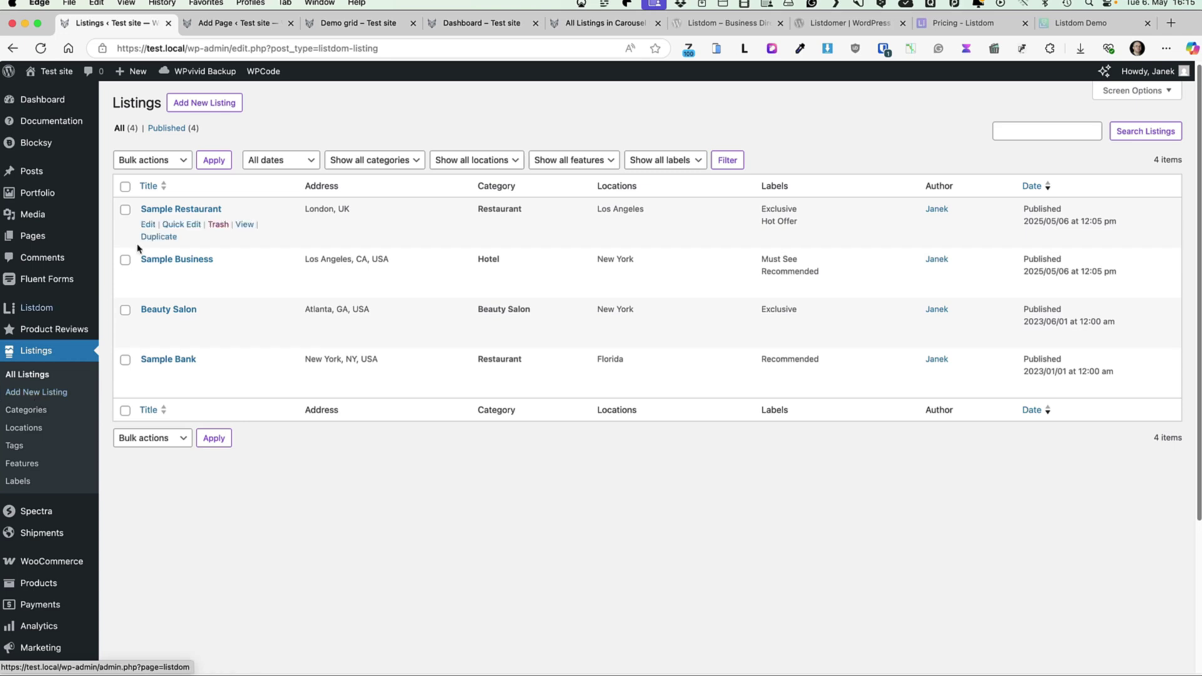
pyautogui.click(199, 101)
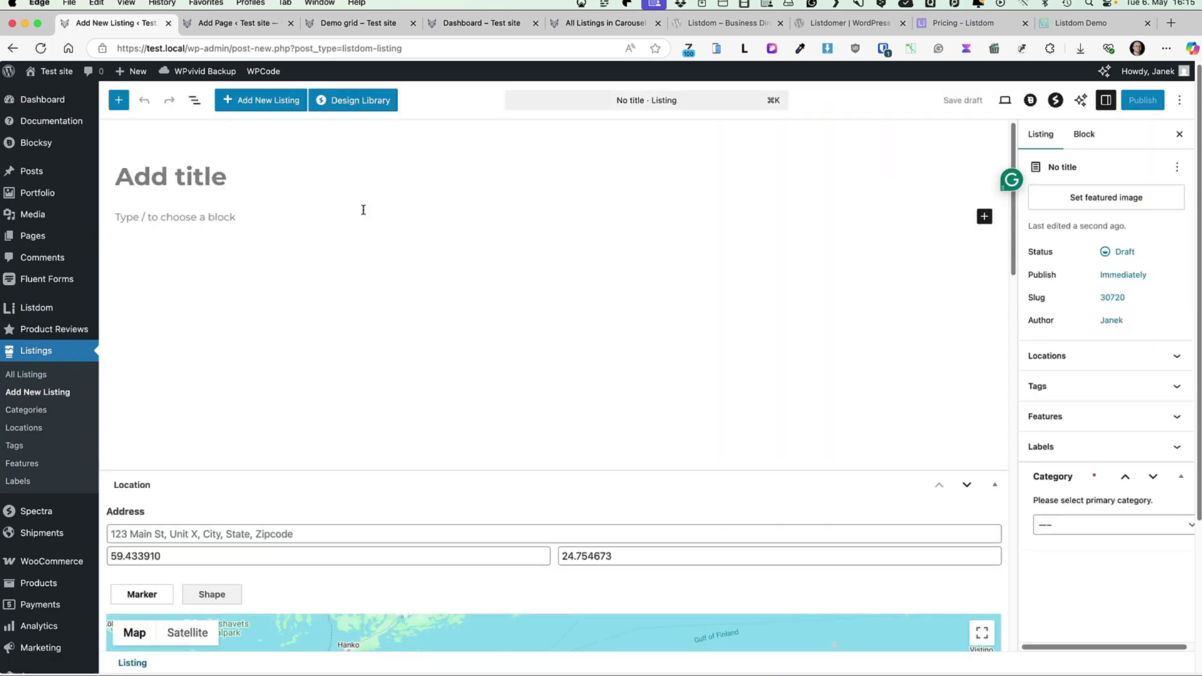
# - Examine the new listing's location, price, work hours, contact, social, remark and gallery fields and its primary category choices
pyautogui.scroll(-5, 362, 212)
pyautogui.scroll(-2, 413, 219)
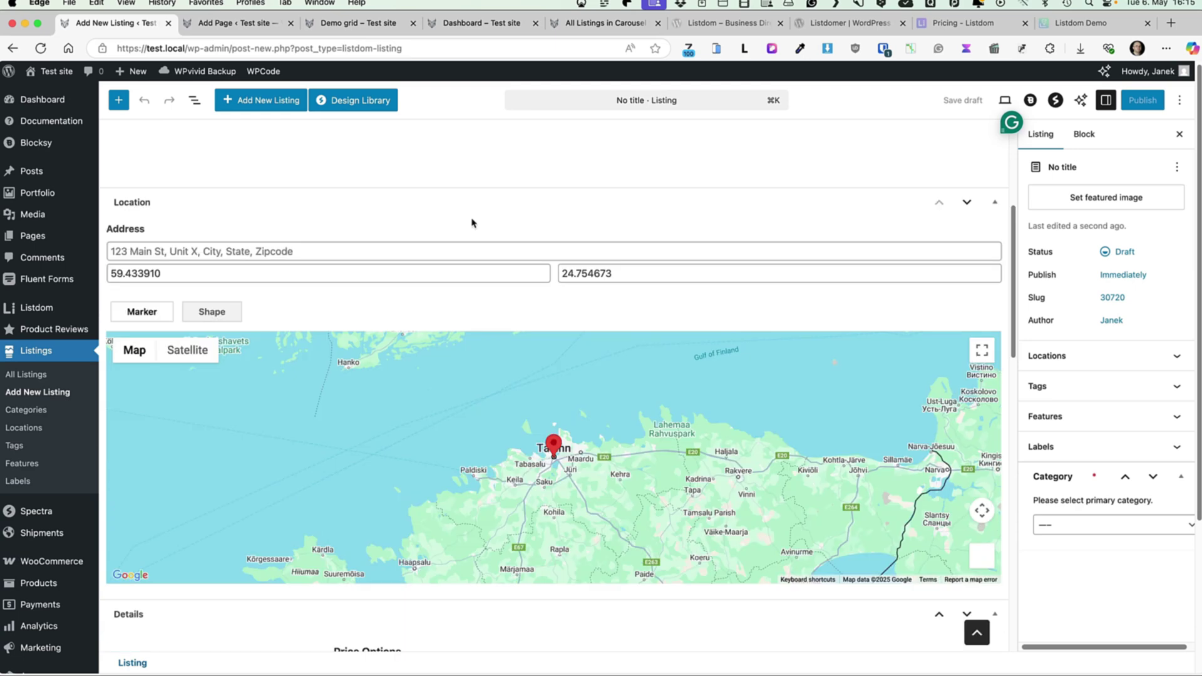
pyautogui.scroll(-10, 404, 272)
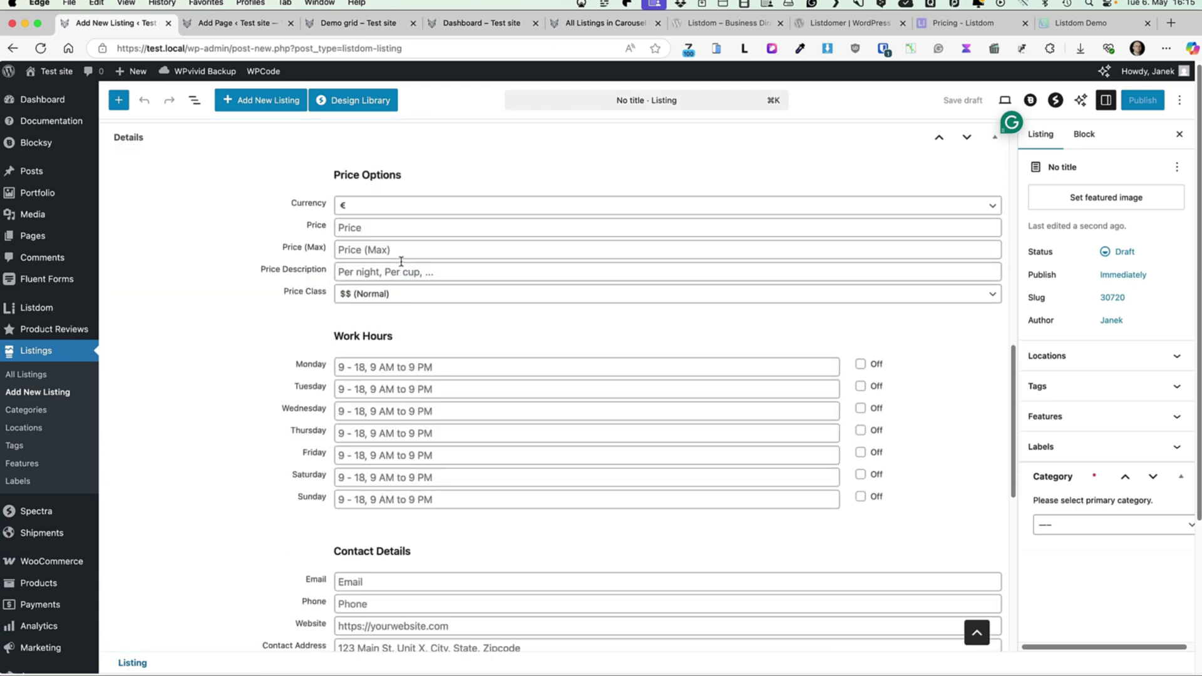
pyautogui.scroll(-4, 401, 261)
pyautogui.scroll(-8, 385, 344)
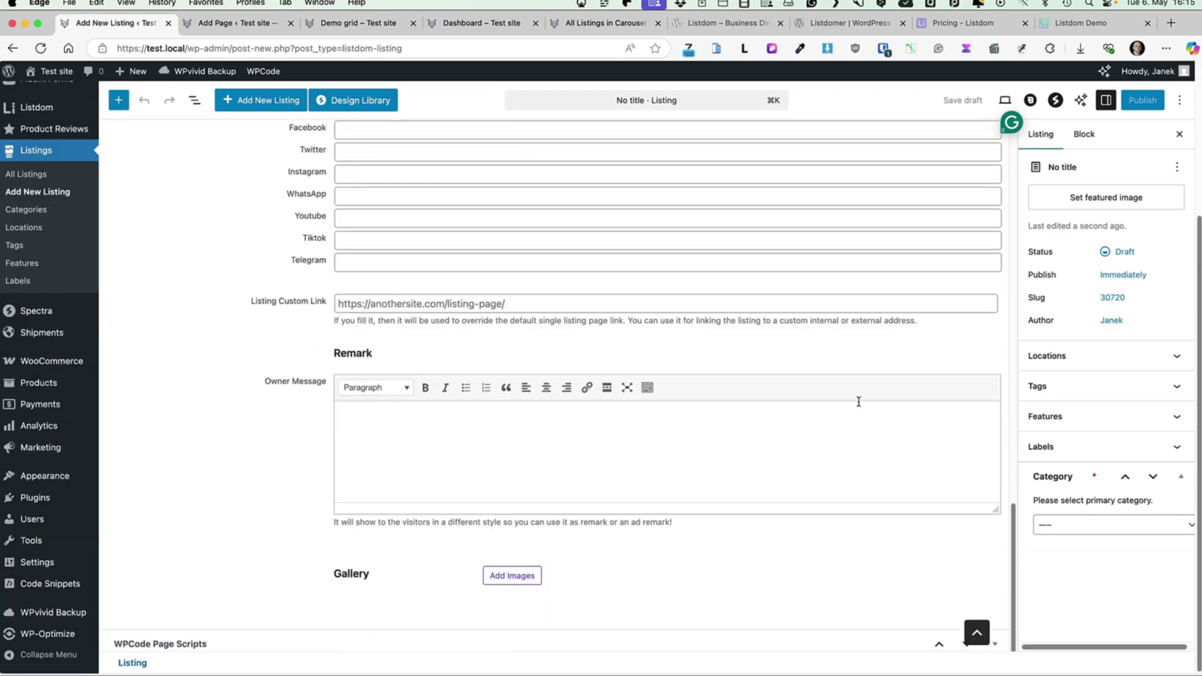
pyautogui.click(1079, 526)
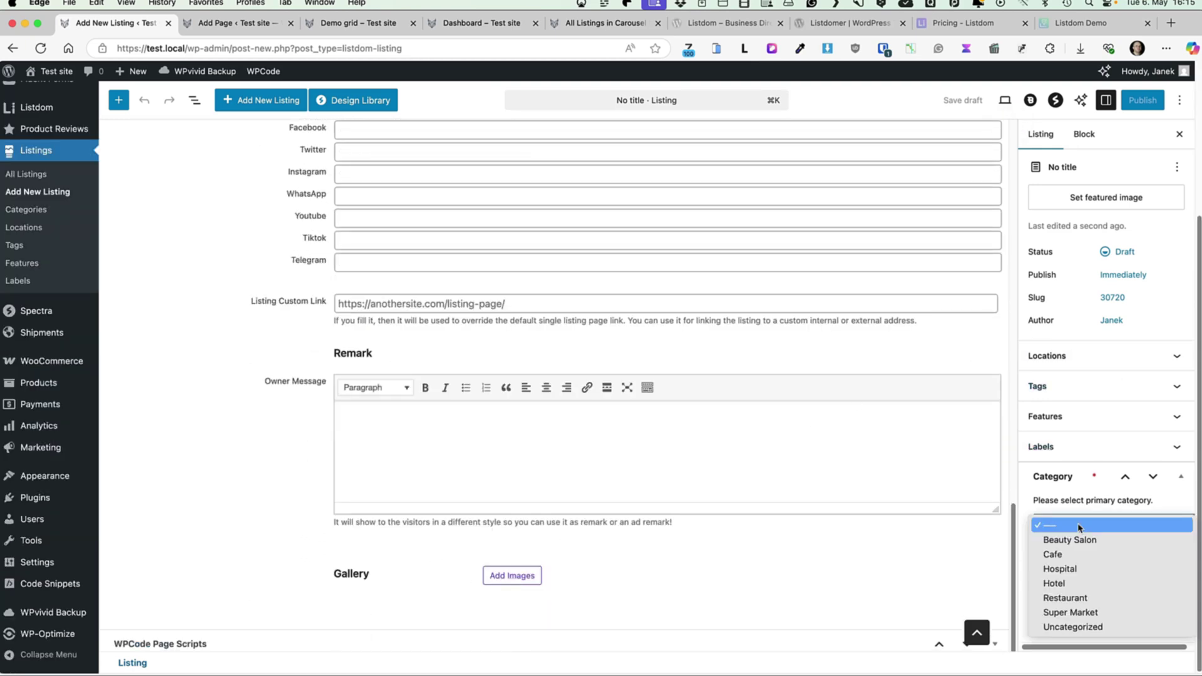
pyautogui.click(1079, 526)
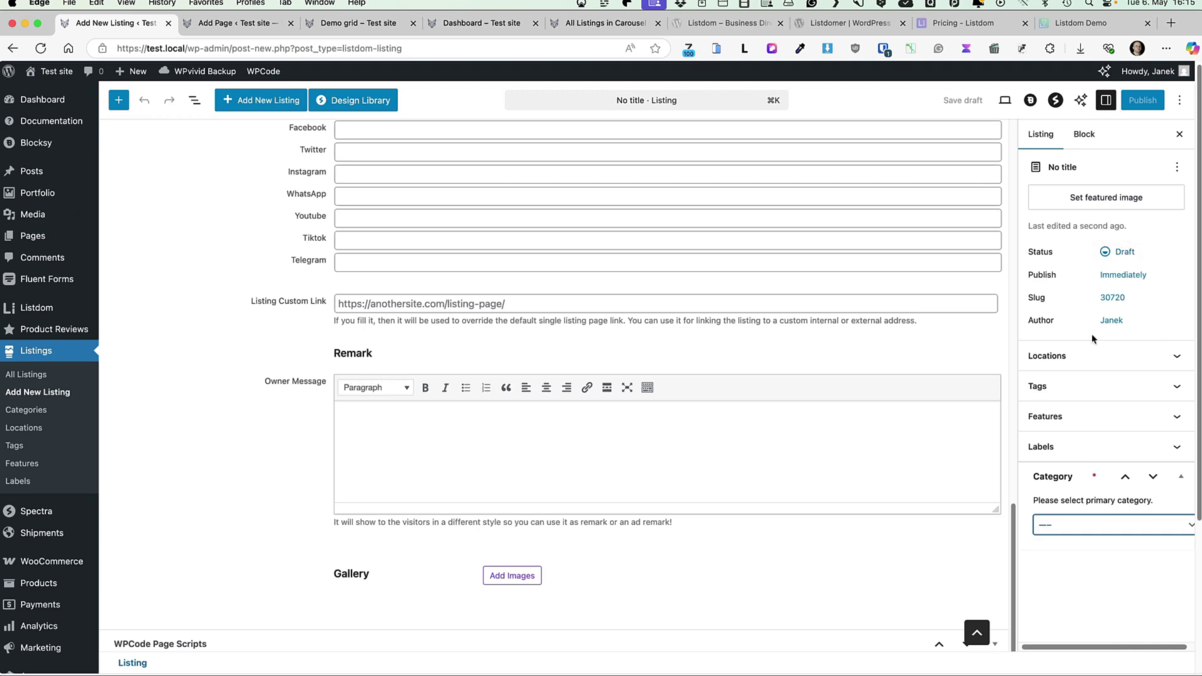
# - Expand the new listing's Locations, Tags, Features and Labels settings and review their options
pyautogui.click(1093, 356)
pyautogui.click(1095, 525)
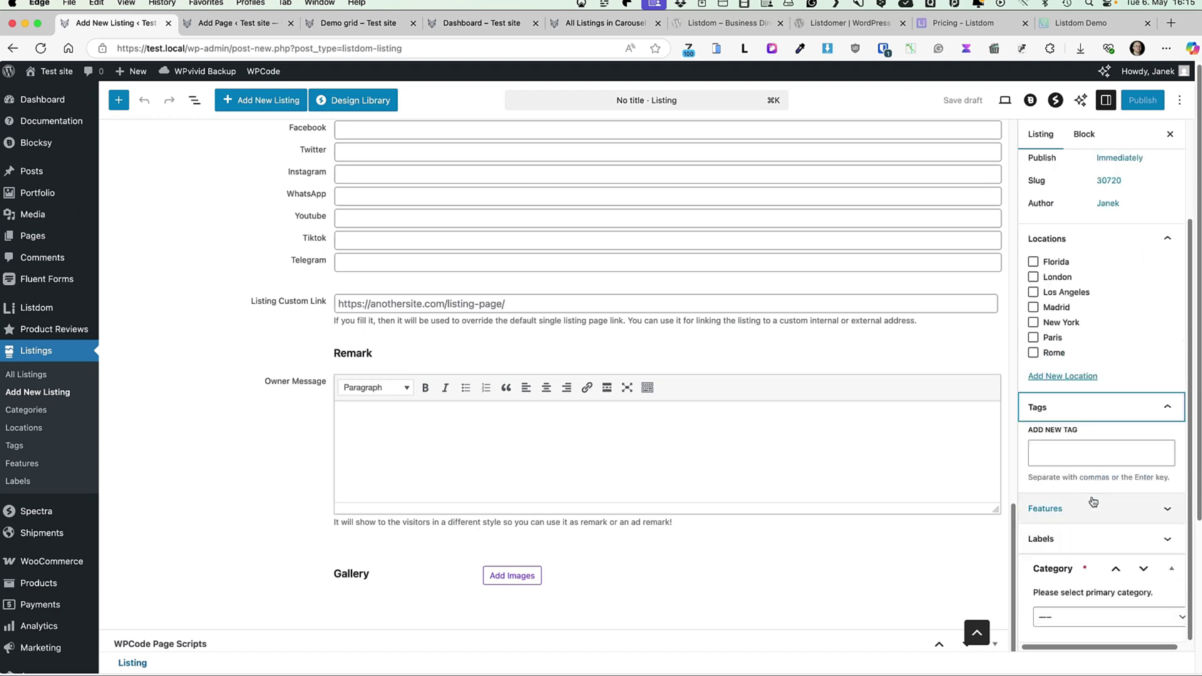
pyautogui.click(1092, 504)
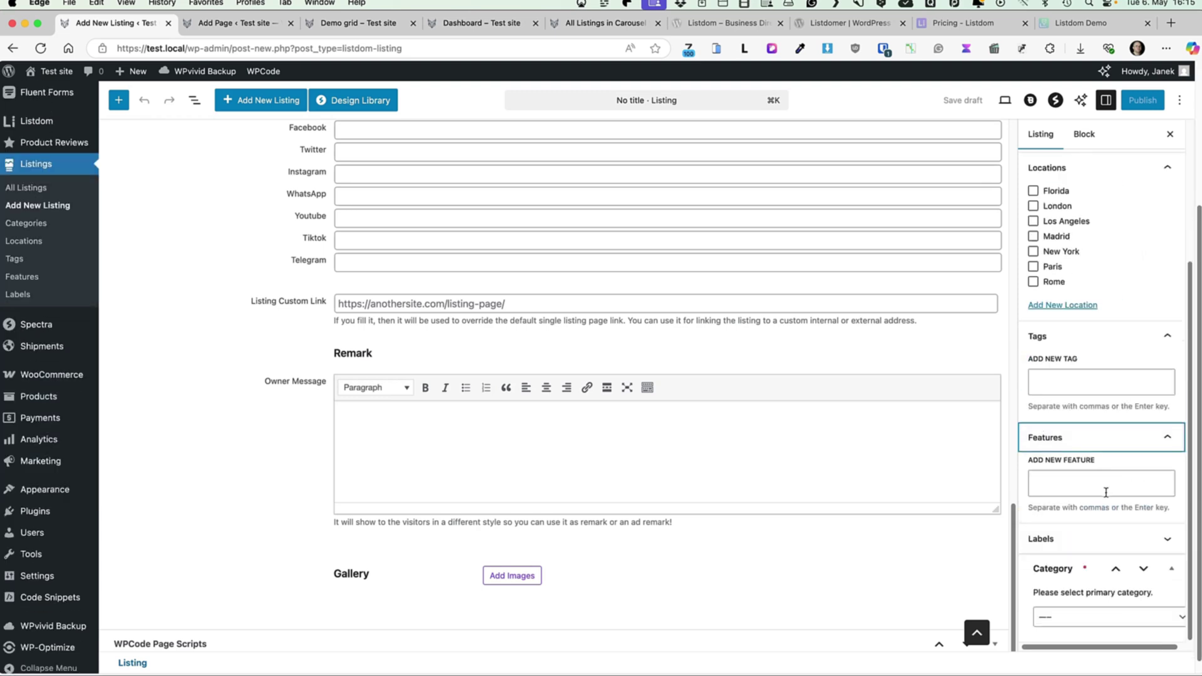
pyautogui.click(1098, 539)
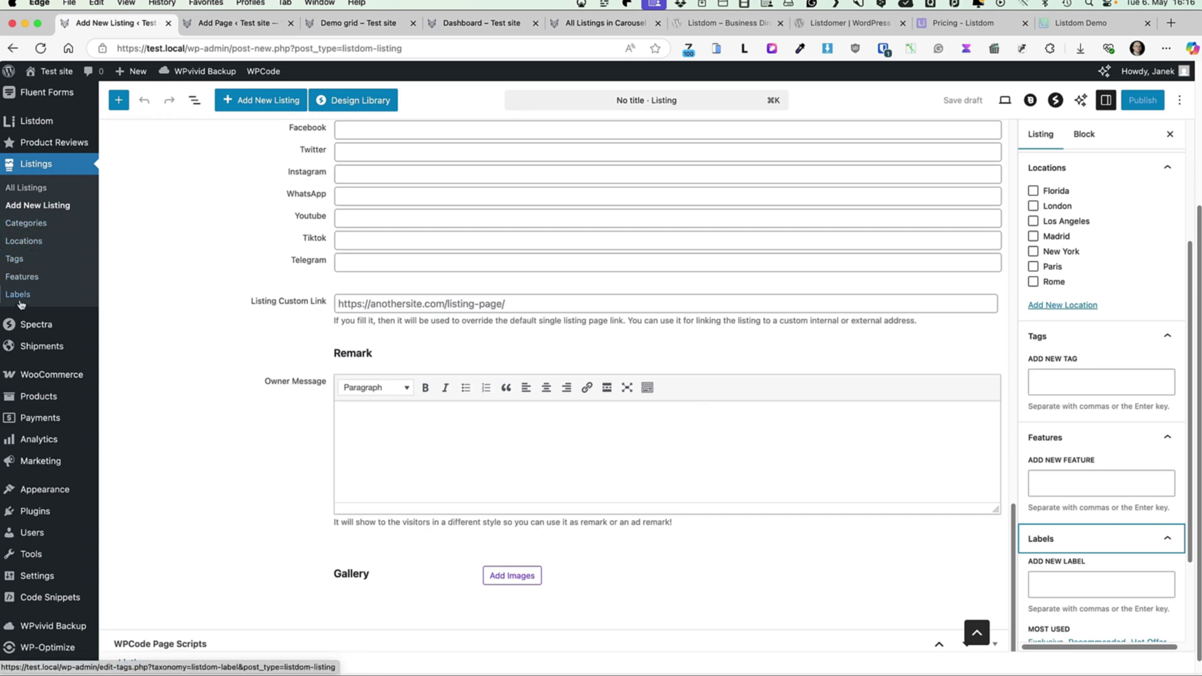
# - Add a listing category named Demo with the person icon and a green marker color
pyautogui.click(30, 226)
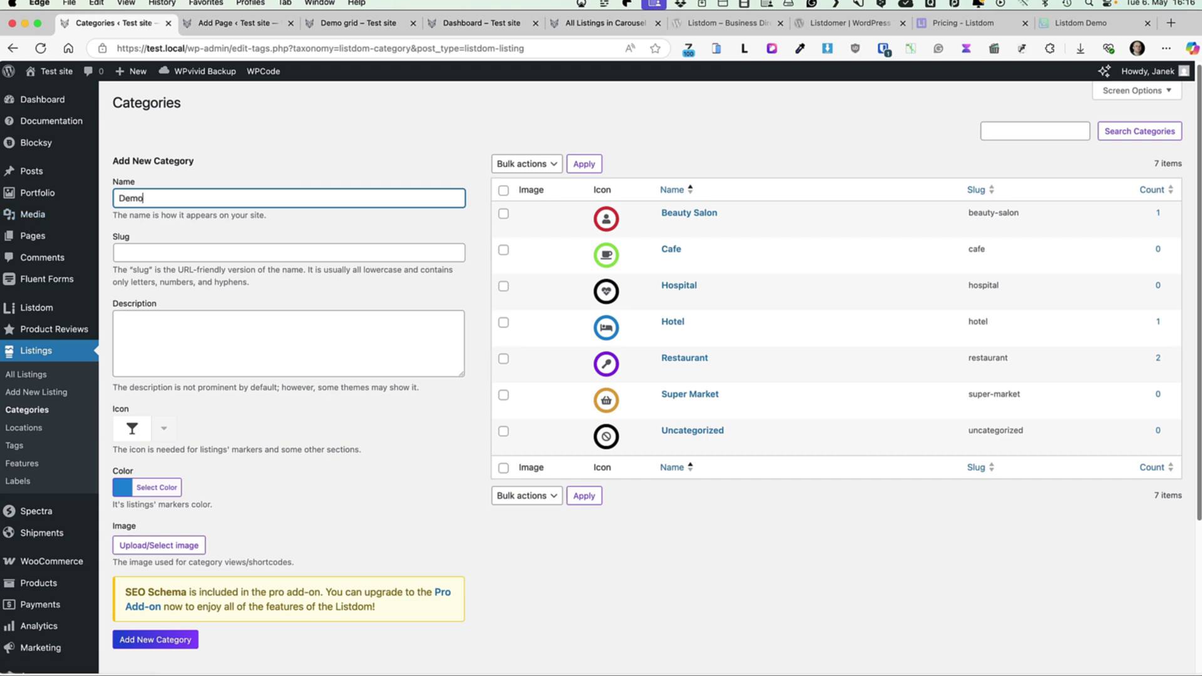
pyautogui.click(162, 430)
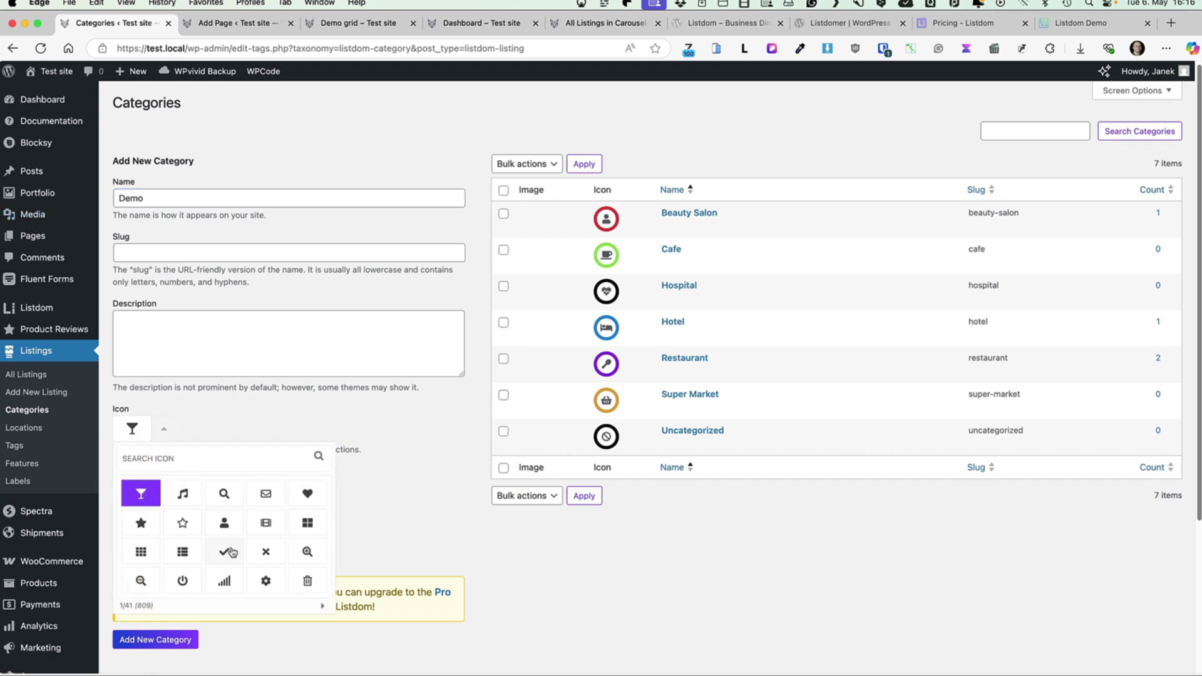
pyautogui.click(226, 529)
pyautogui.click(164, 488)
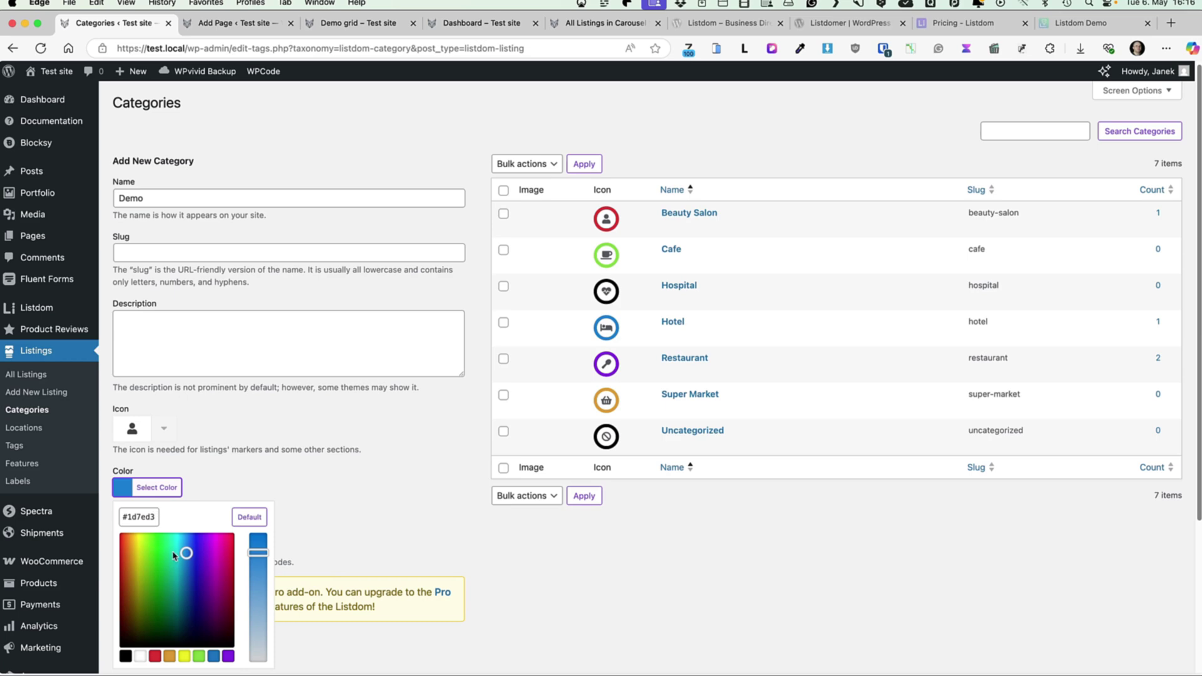
pyautogui.click(198, 656)
pyautogui.click(375, 478)
pyautogui.scroll(-4, 376, 478)
pyautogui.click(175, 439)
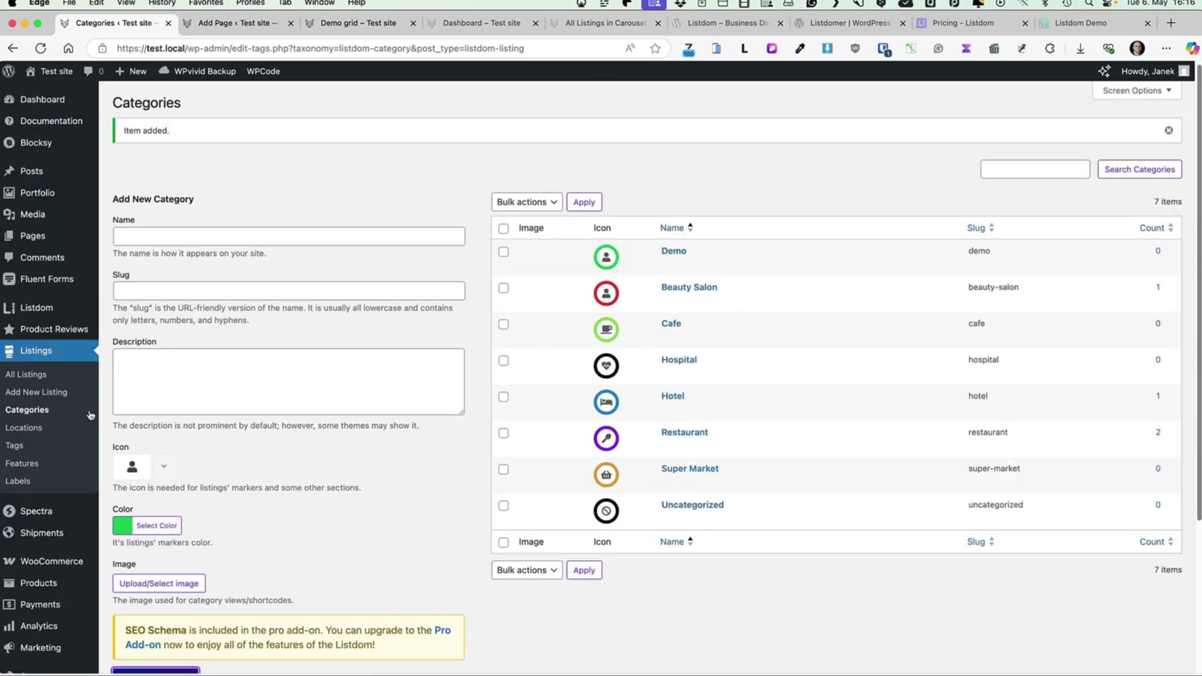
# - Review the listing locations, tags, features and labels in the admin, and check the label badges on the carousel page
pyautogui.click(25, 428)
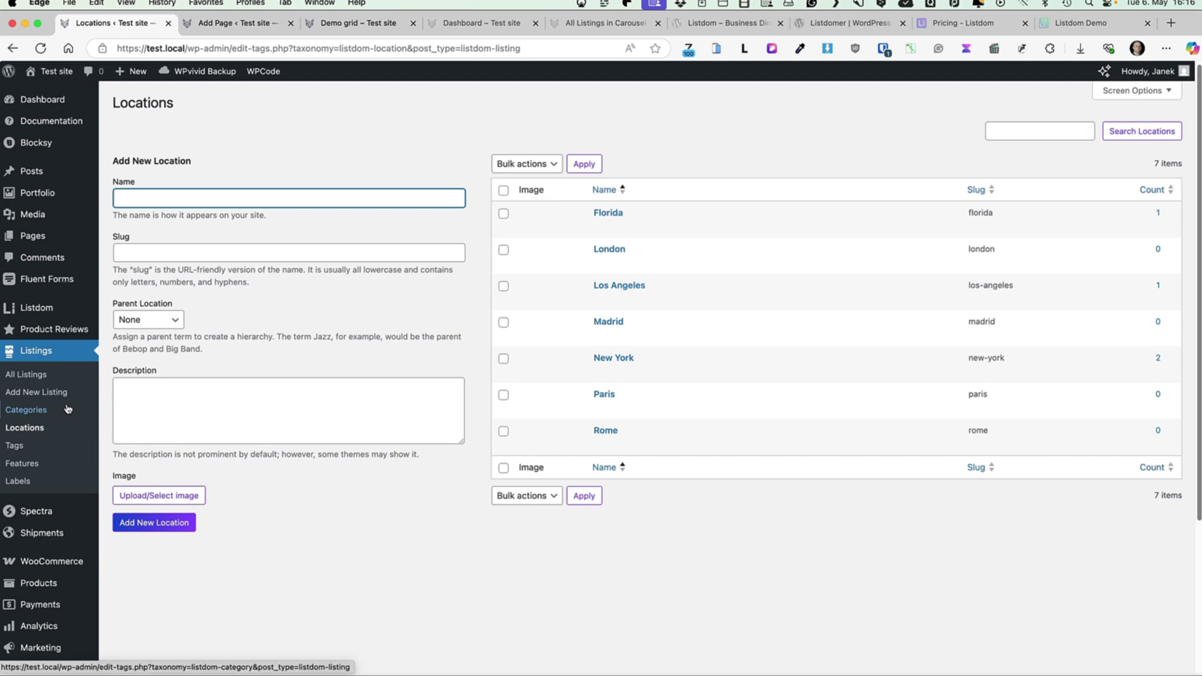
pyautogui.click(17, 451)
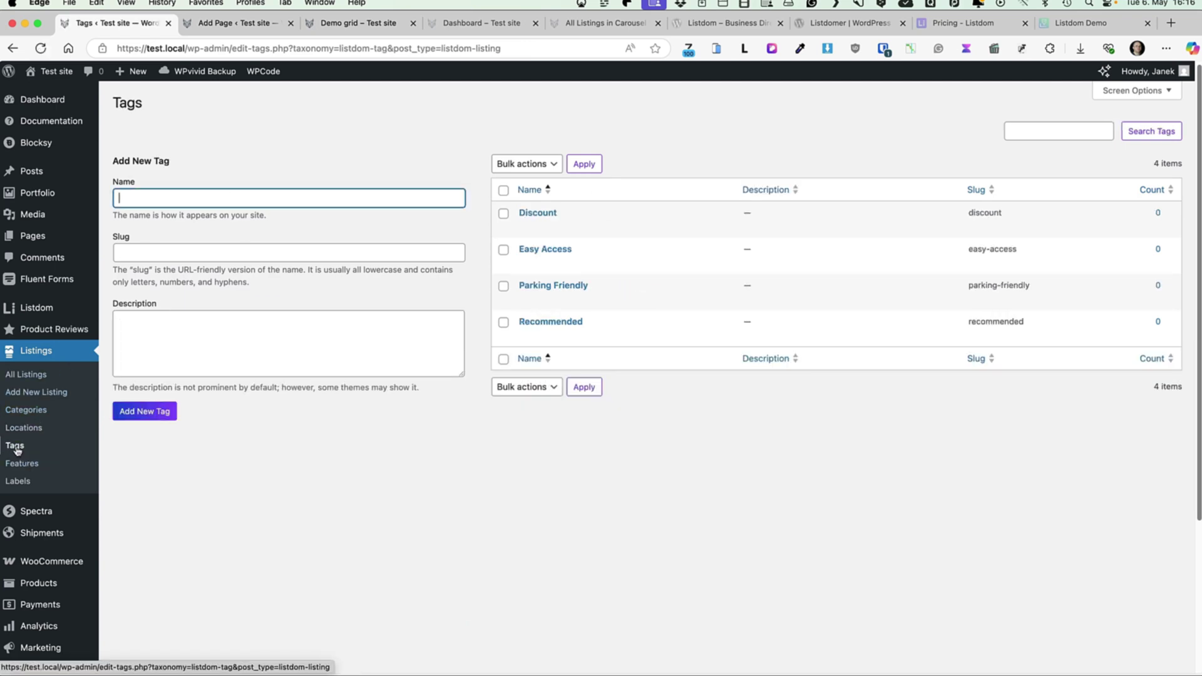
pyautogui.click(18, 466)
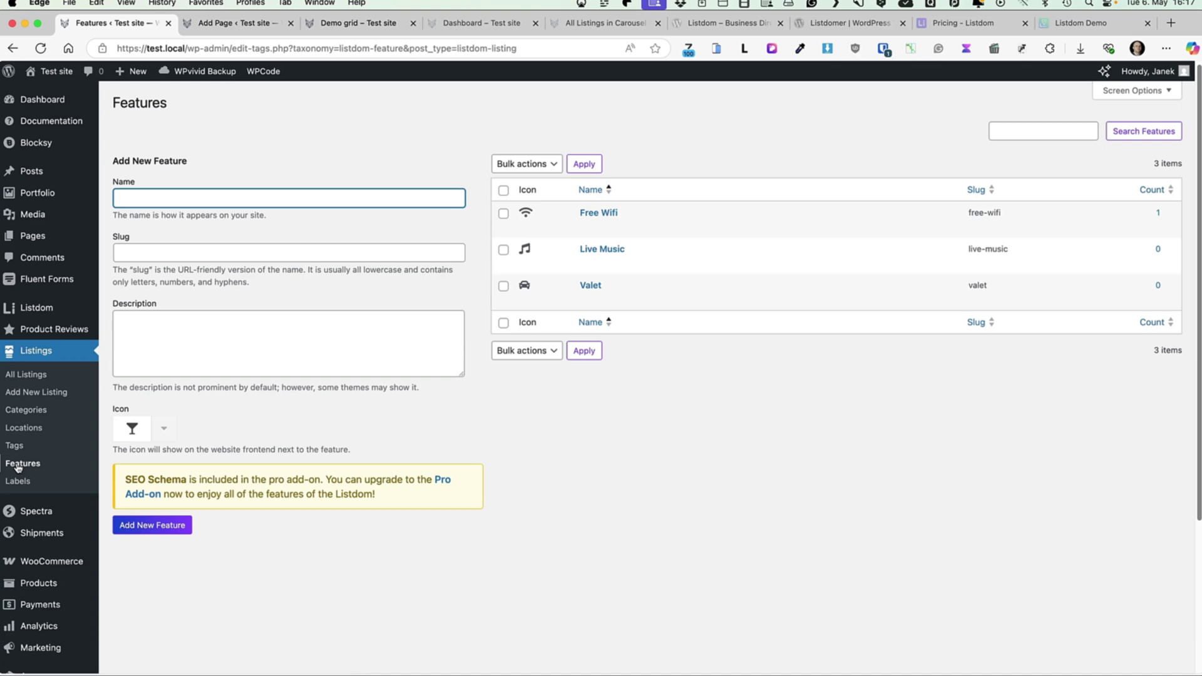
pyautogui.click(18, 482)
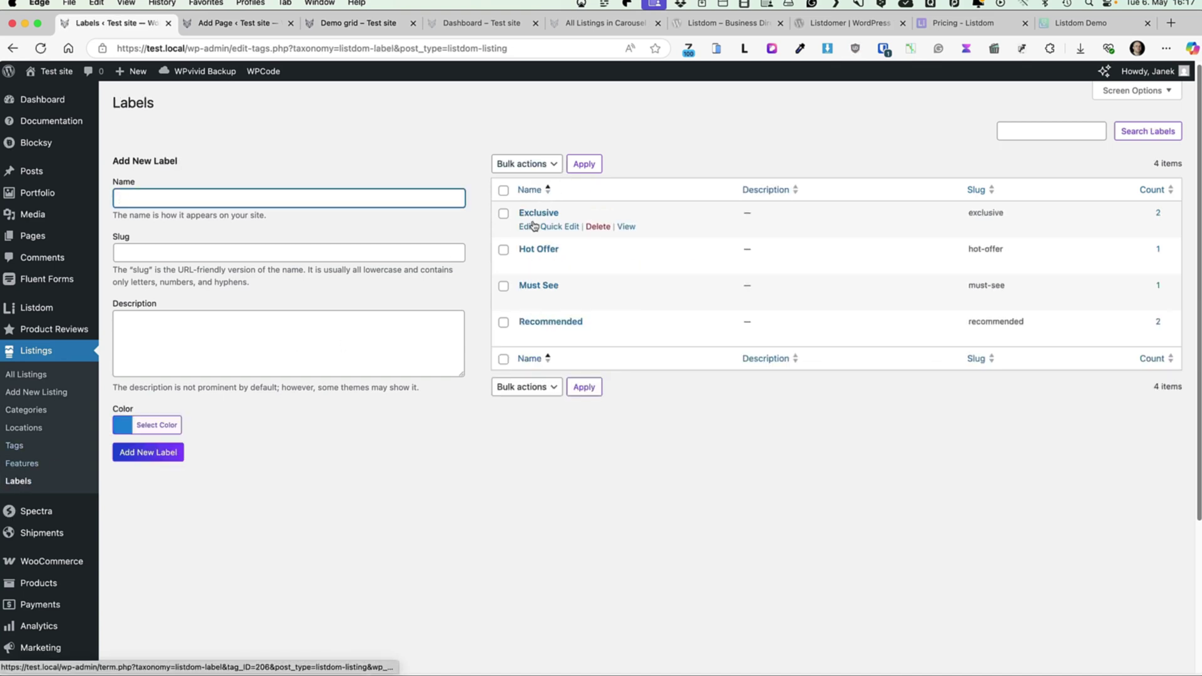
pyautogui.click(601, 23)
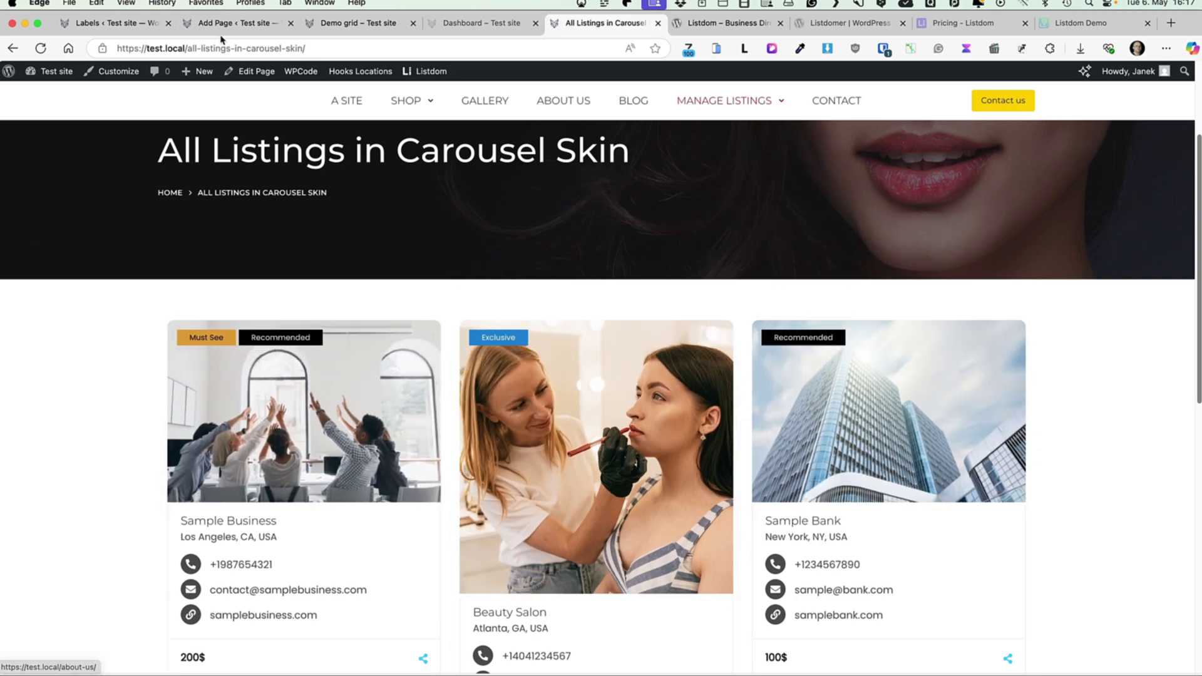
# - Open the Sample Restaurant listing for editing, add the feature Free Wifi and save it
pyautogui.click(113, 22)
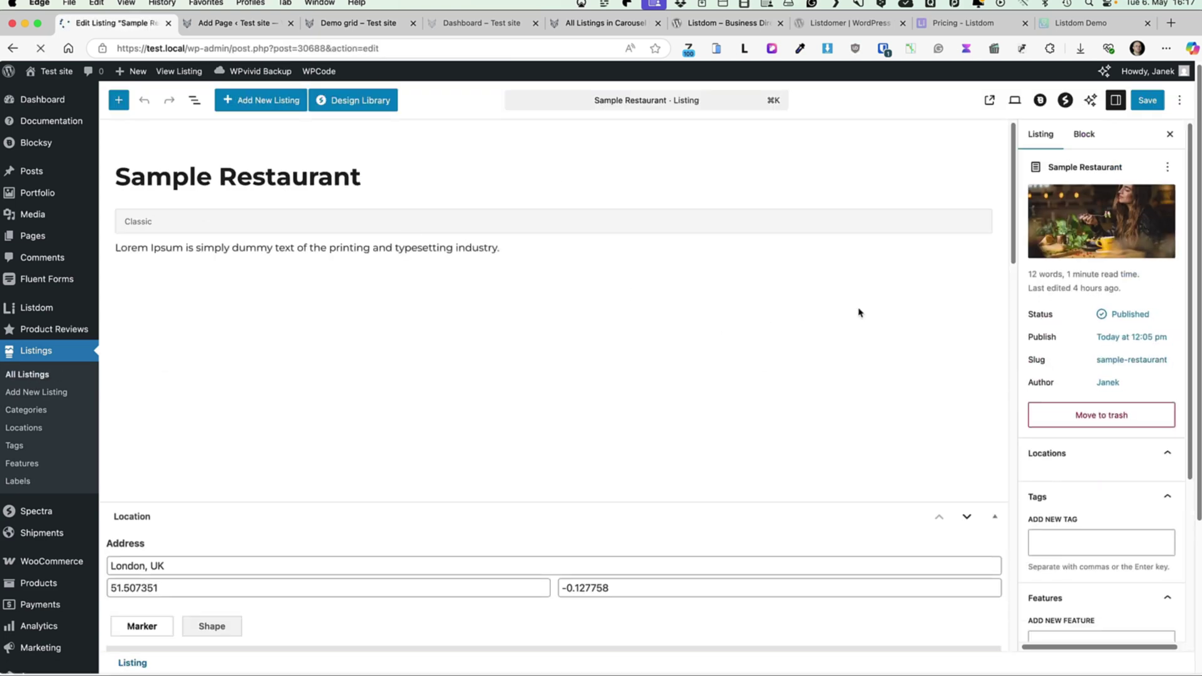
pyautogui.scroll(-4, 1025, 377)
pyautogui.scroll(-4, 1102, 439)
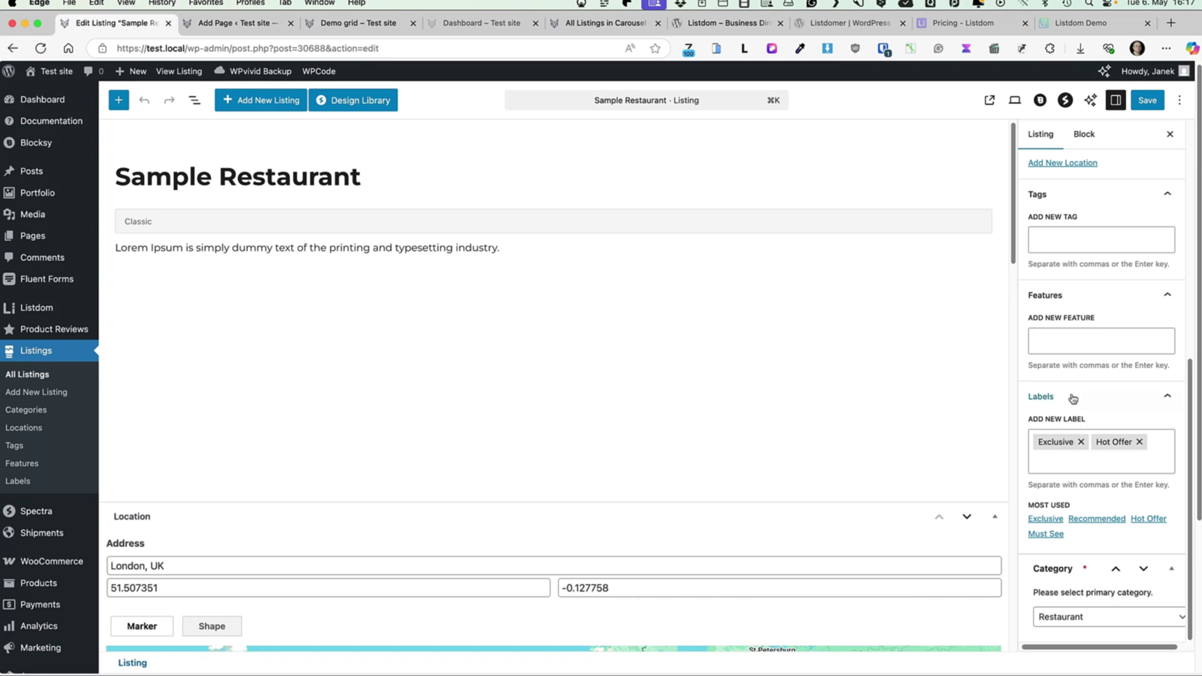
pyautogui.click(1063, 338)
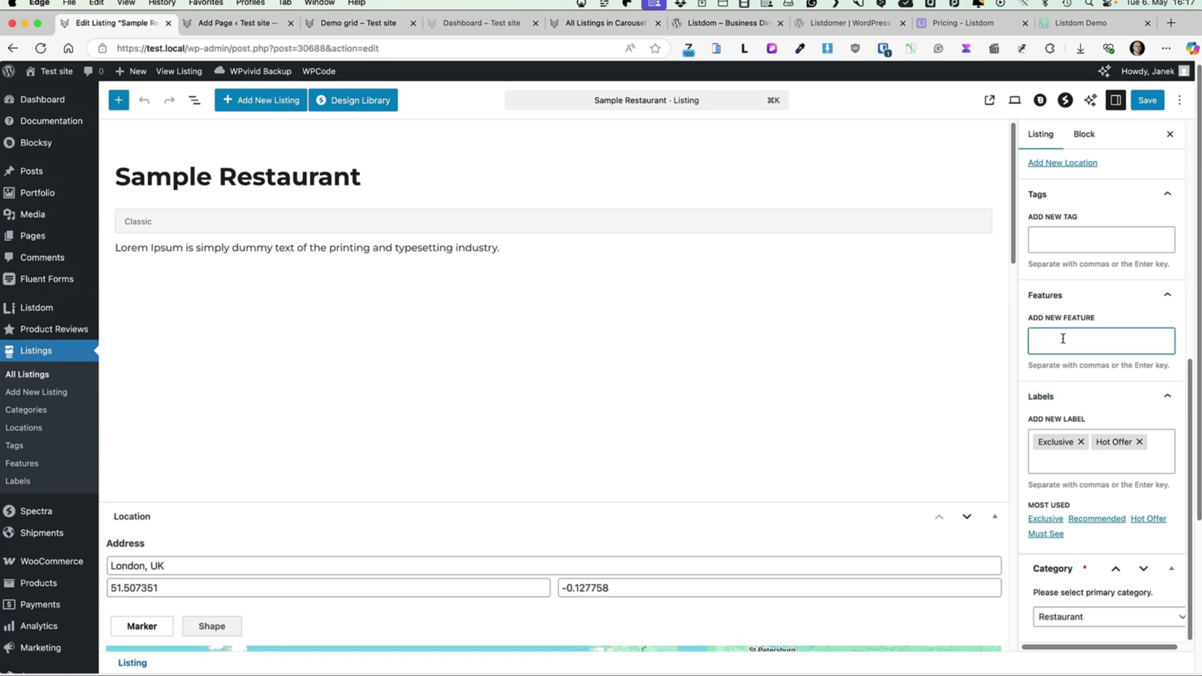
pyautogui.write('Free Wifi')
pyautogui.press('Return')
pyautogui.click(1148, 100)
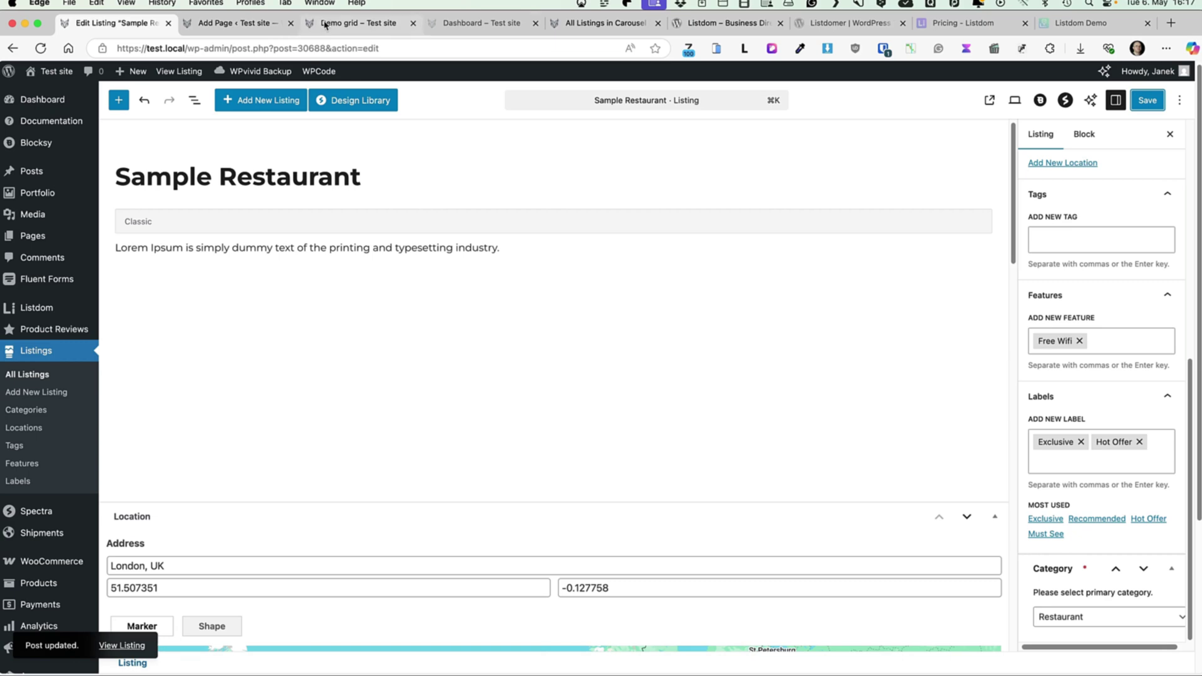
# - Open the Manage Listings page on the site and examine its dashboard menu and list of listings
pyautogui.click(354, 22)
pyautogui.moveTo(680, 195)
pyautogui.click(684, 229)
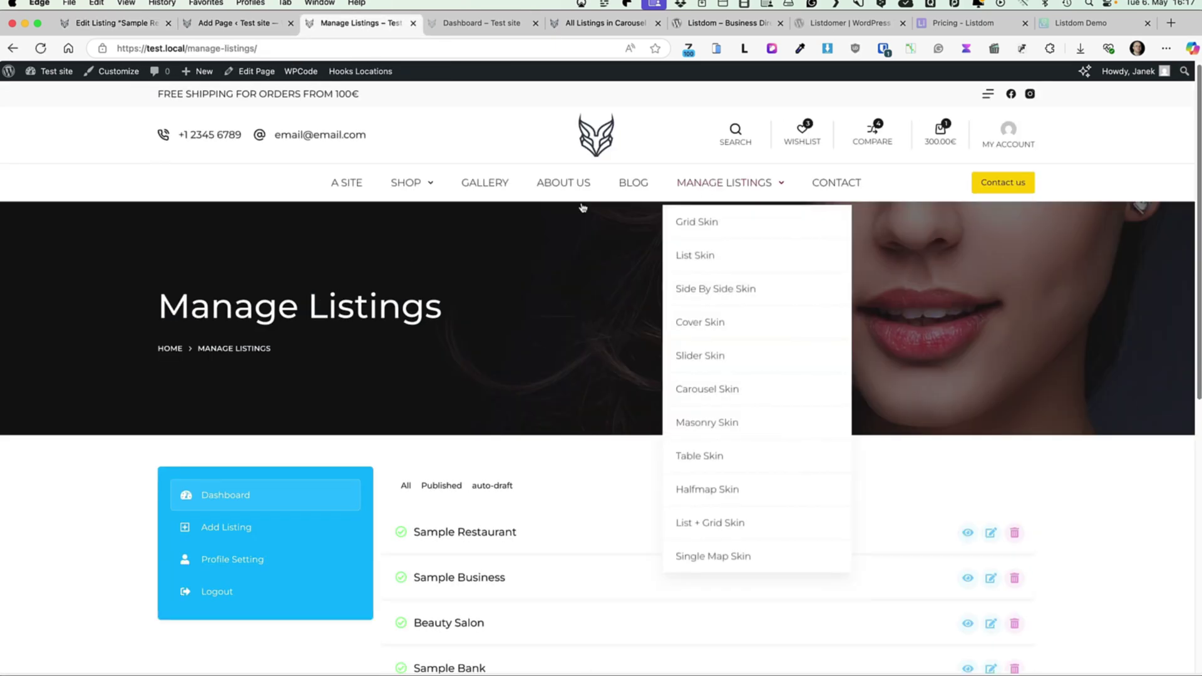
pyautogui.scroll(-1, 110, 355)
pyautogui.scroll(-4, 109, 355)
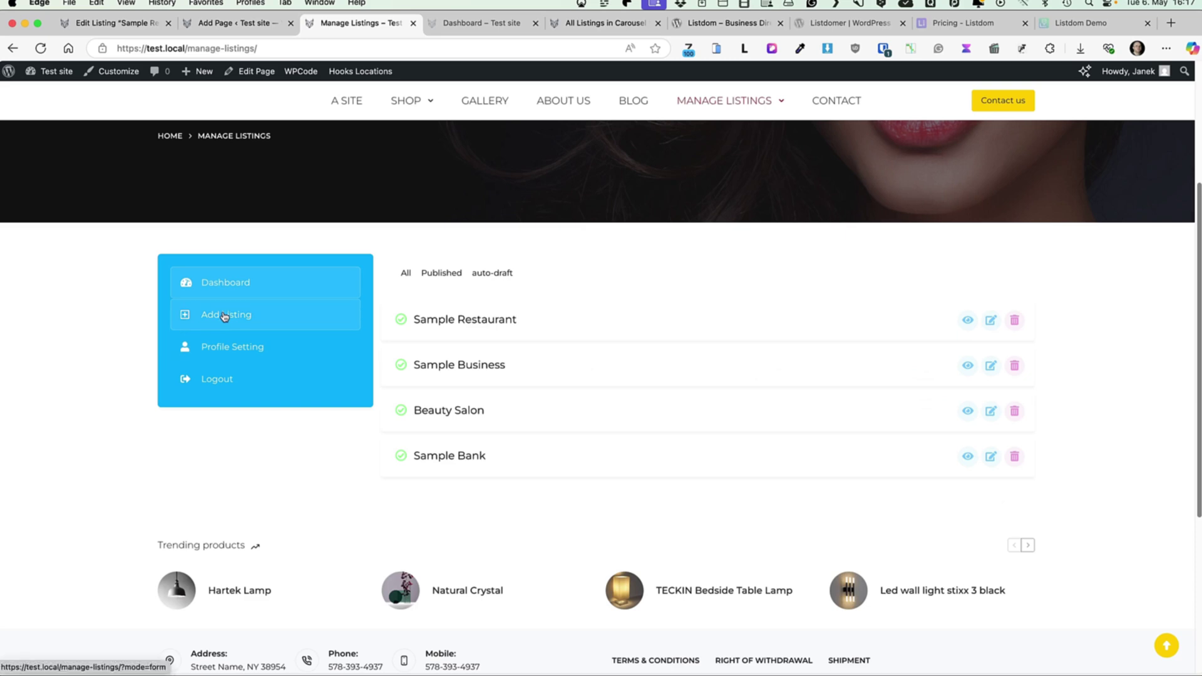
# - Open the front-end Add Listing form and examine its description, category, location, address, price, work hours and contact fields
pyautogui.click(224, 317)
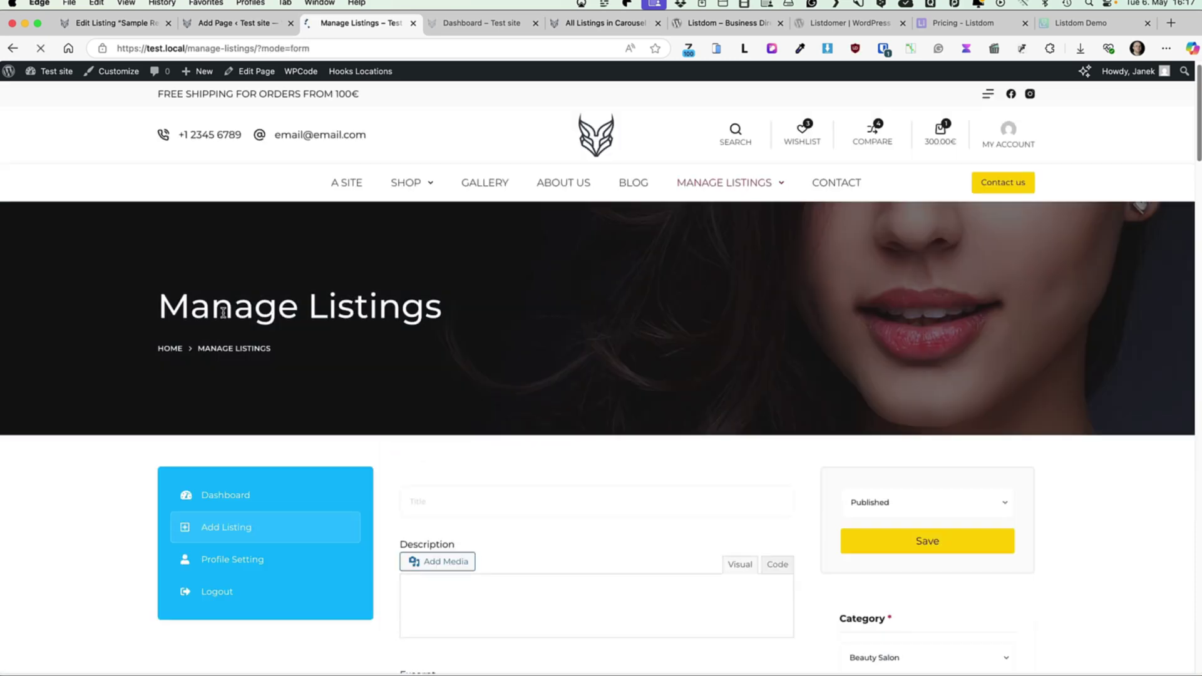
pyautogui.scroll(-5, 653, 326)
pyautogui.scroll(-1, 652, 325)
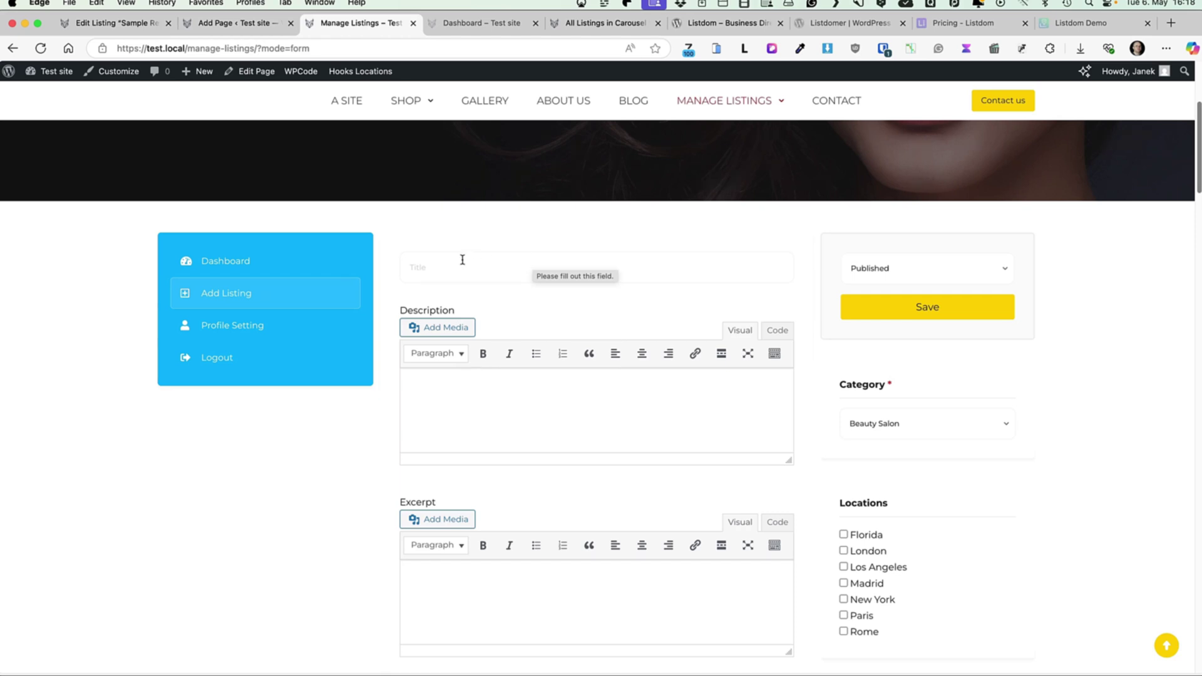
pyautogui.scroll(-3, 475, 390)
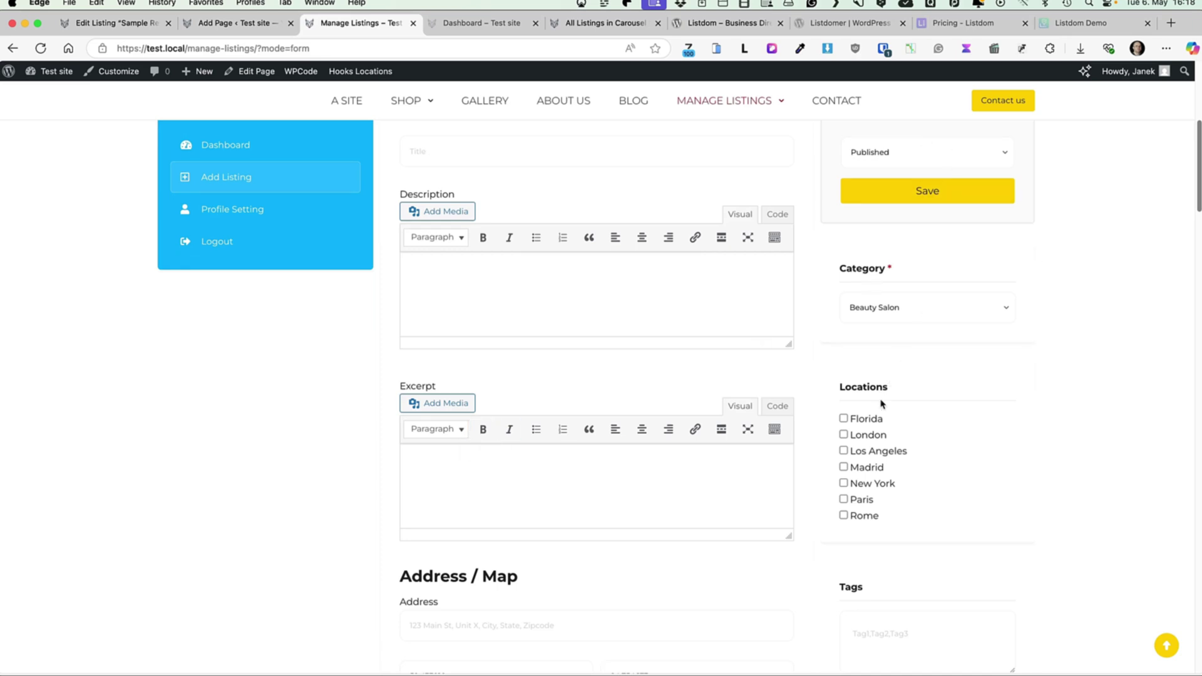
pyautogui.scroll(-15, 880, 399)
pyautogui.scroll(-1, 855, 386)
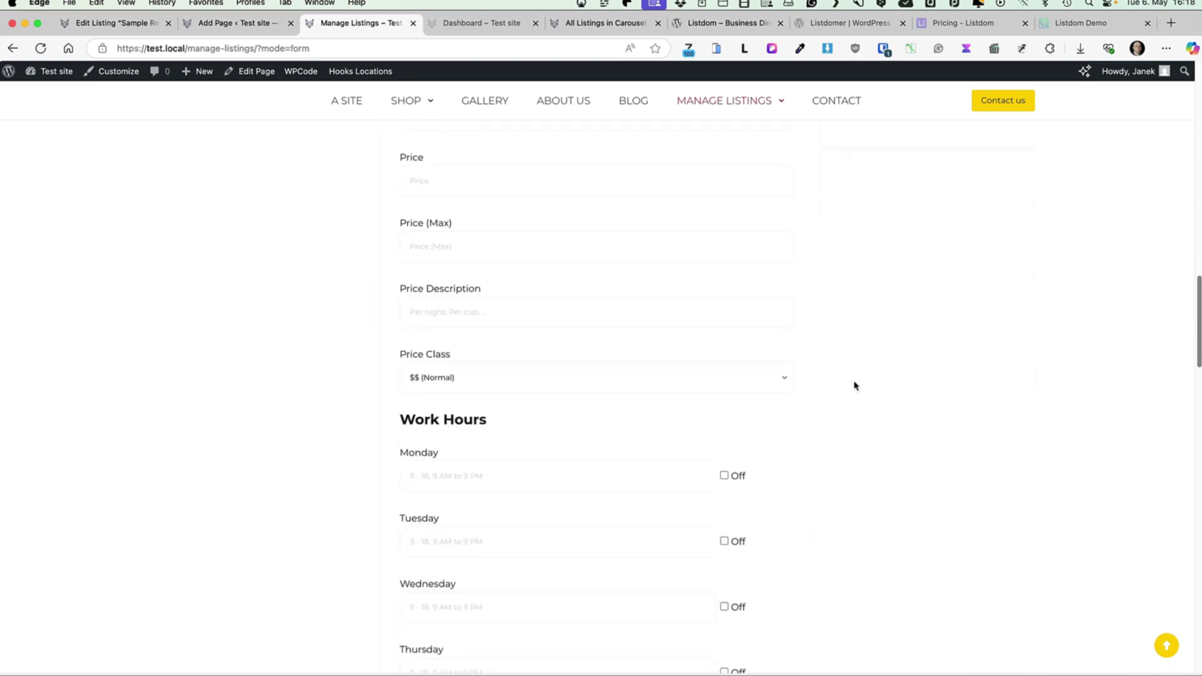
pyautogui.scroll(-15, 835, 411)
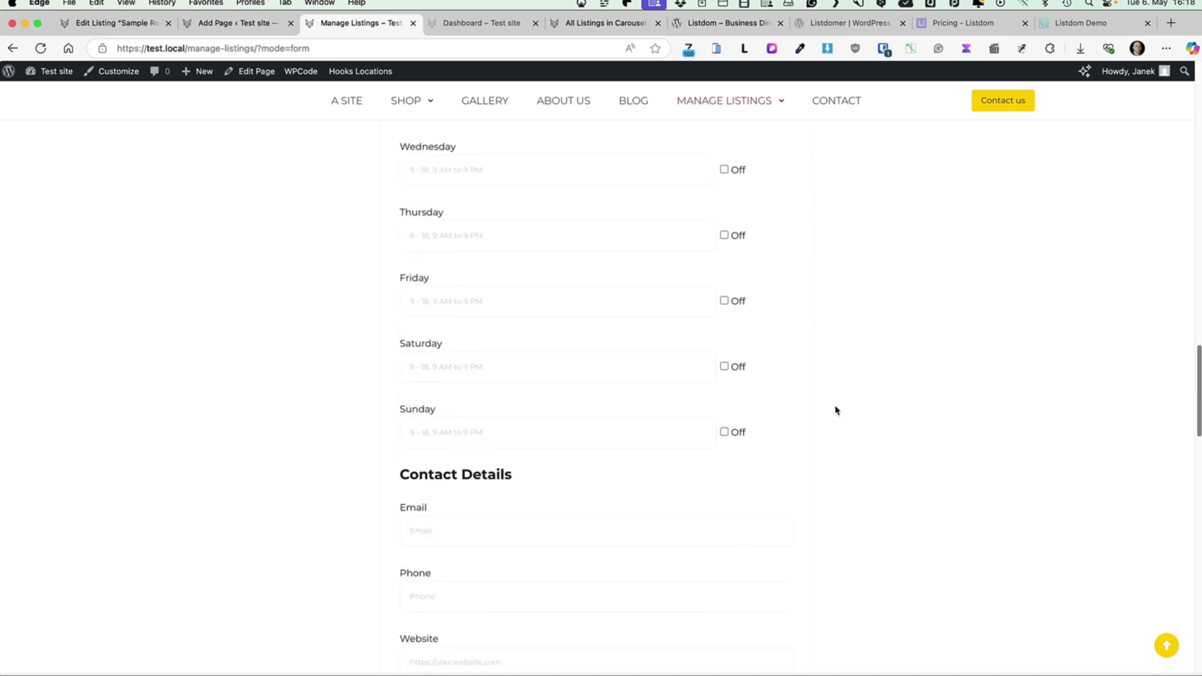
pyautogui.scroll(20, 835, 411)
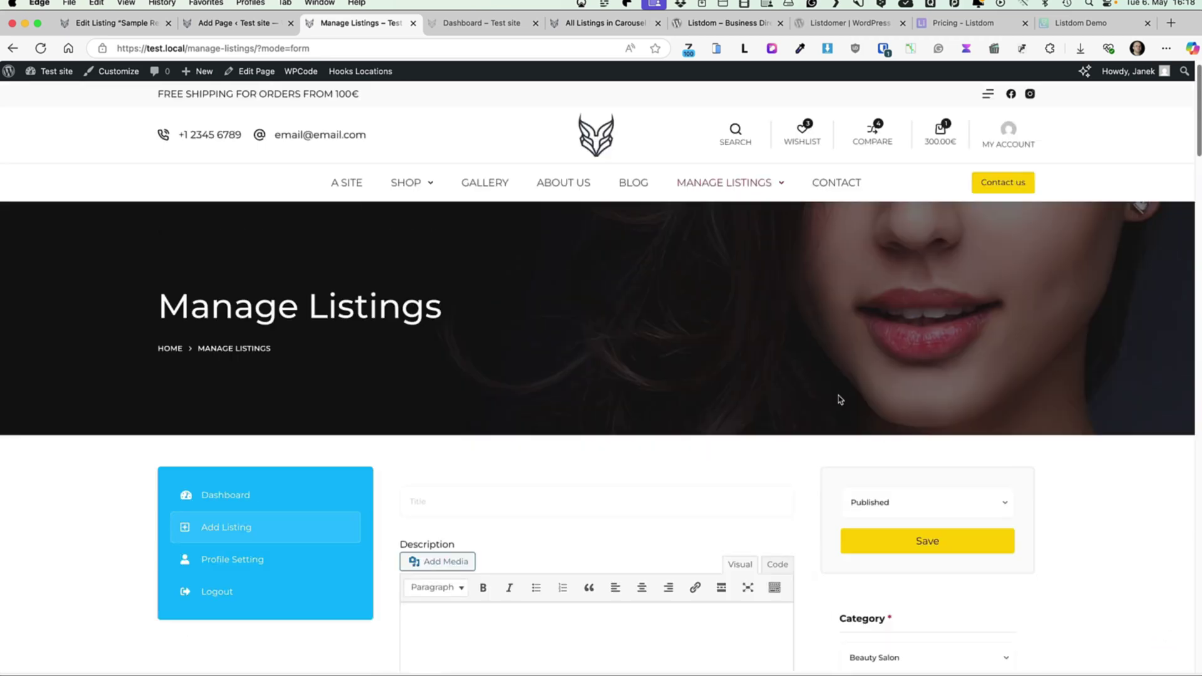
pyautogui.moveTo(724, 181)
# - Check the Listdomer theme page, open the live demo from the Listdom website and look through its home page
pyautogui.click(838, 24)
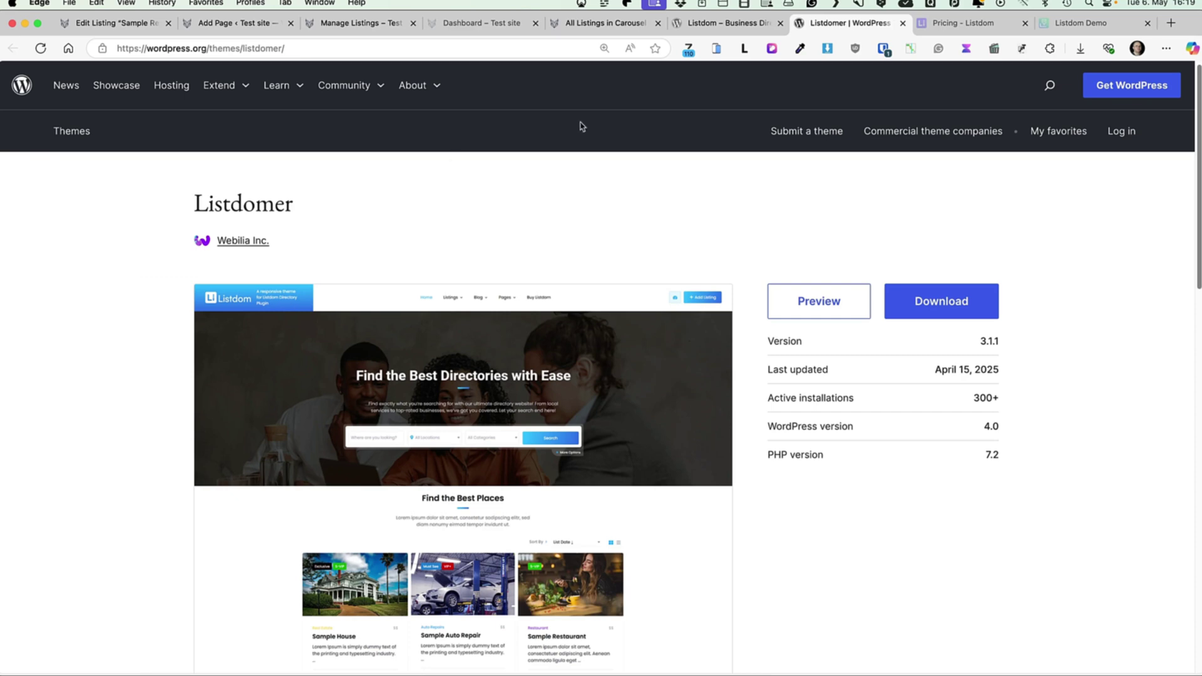
pyautogui.click(1069, 25)
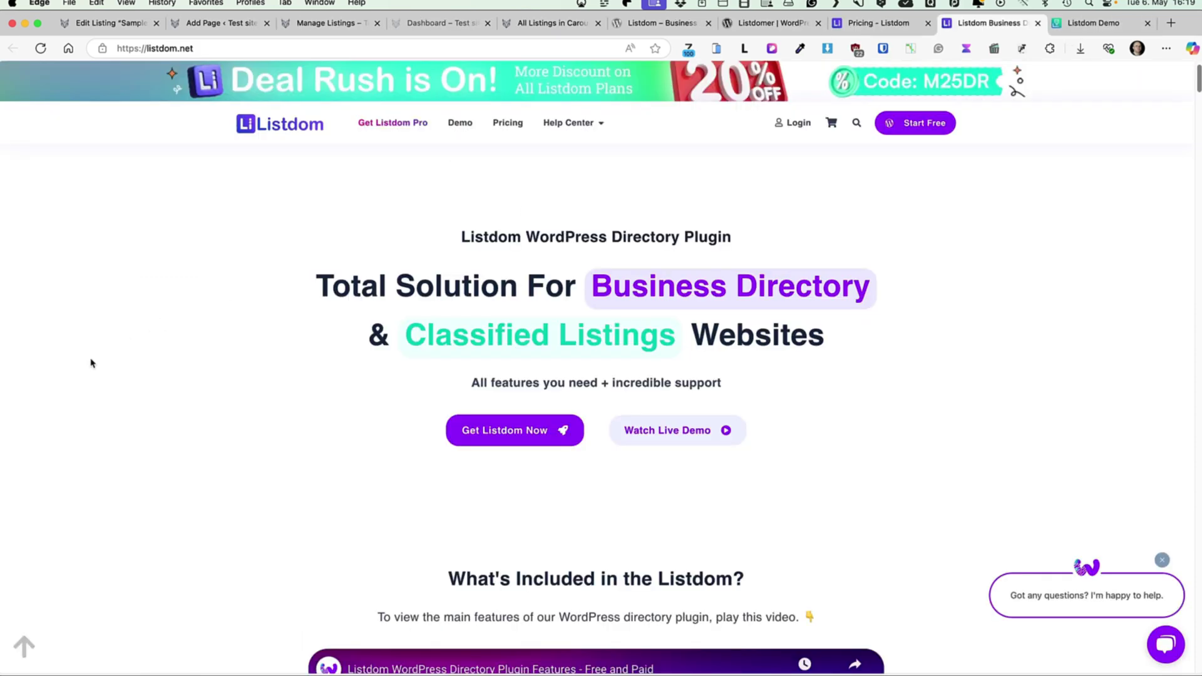
pyautogui.click(450, 125)
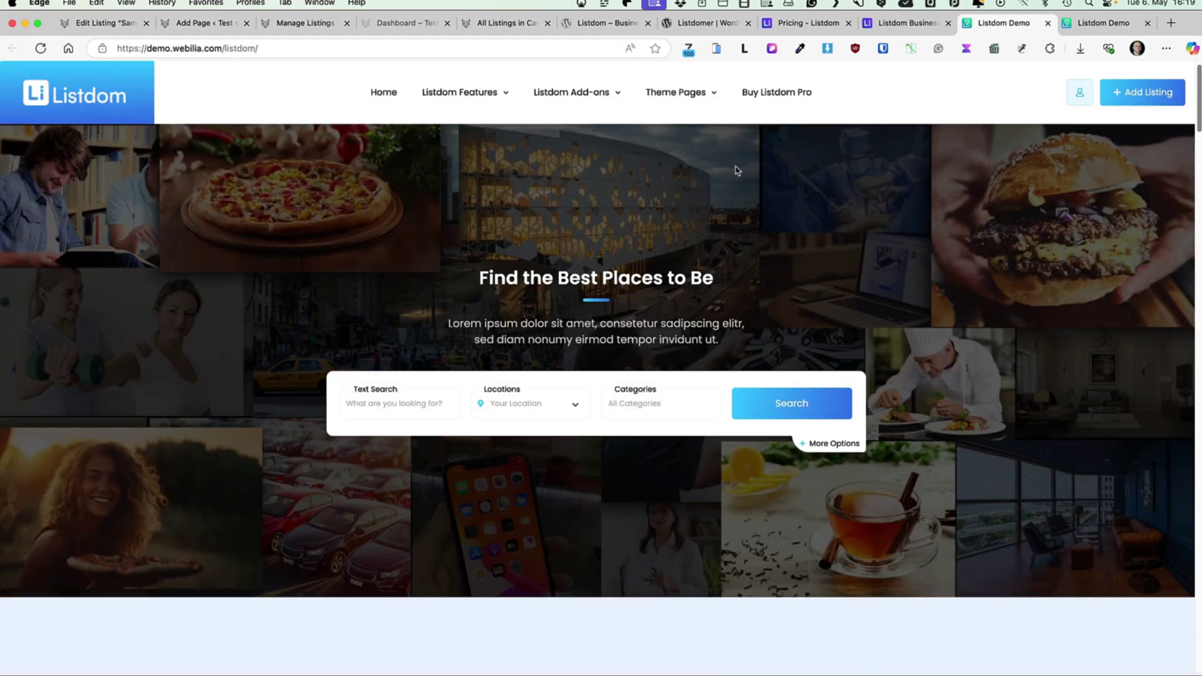
pyautogui.scroll(-15, 714, 202)
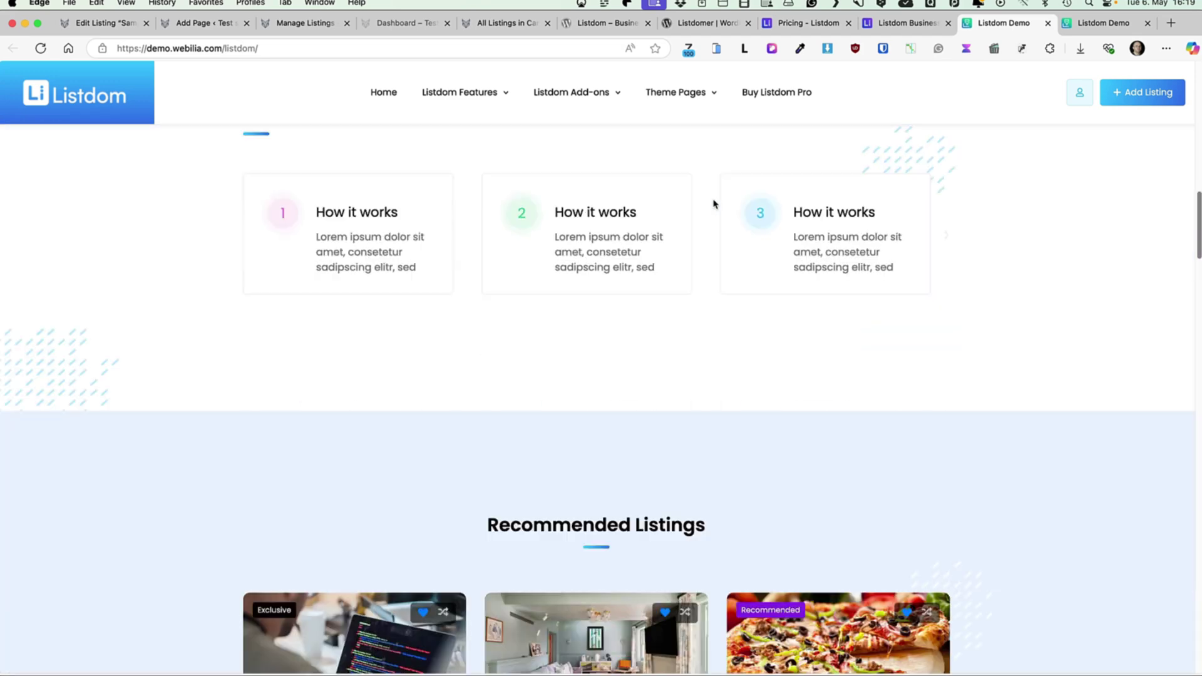
# - Open Style 1 of the Table View skin in the Listdom demo and look through the listings table
pyautogui.moveTo(464, 92)
pyautogui.moveTo(473, 145)
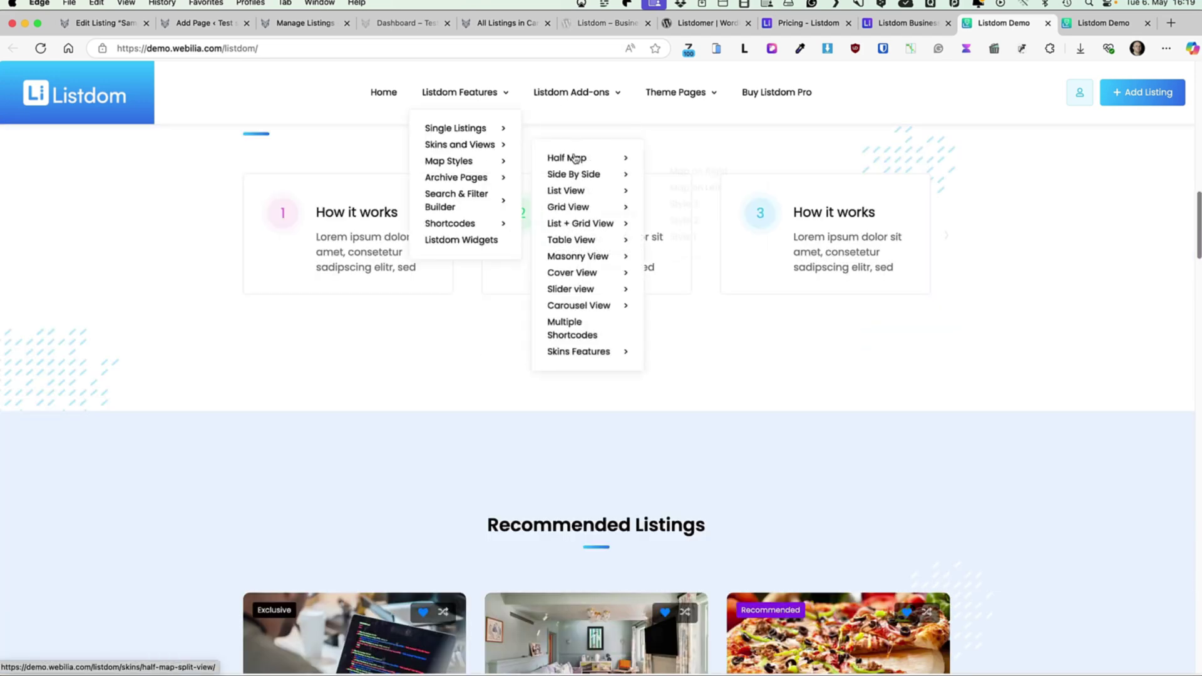
pyautogui.moveTo(575, 210)
pyautogui.click(570, 242)
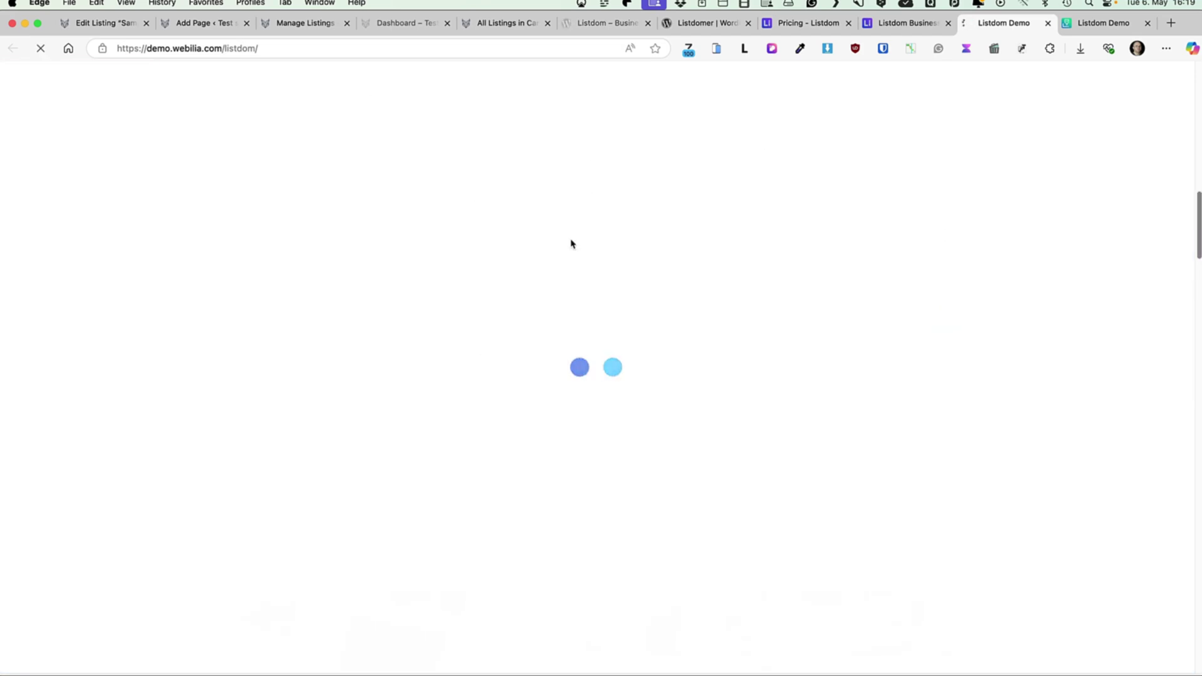
pyautogui.click(295, 504)
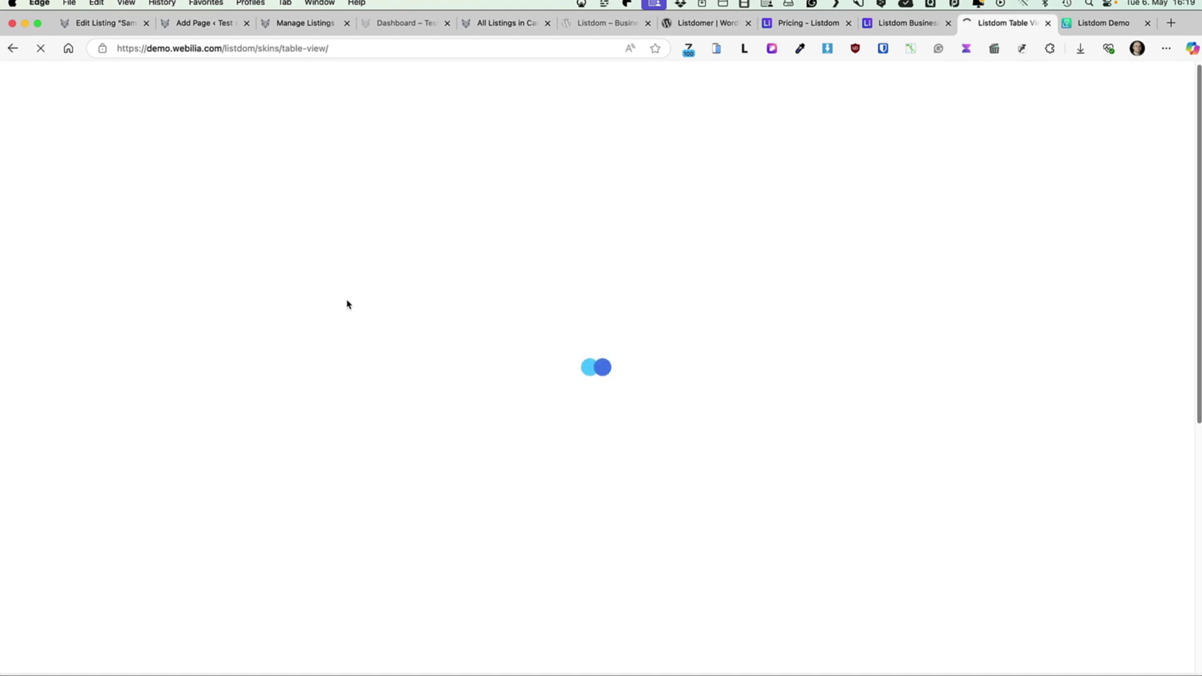
pyautogui.scroll(-10, 348, 305)
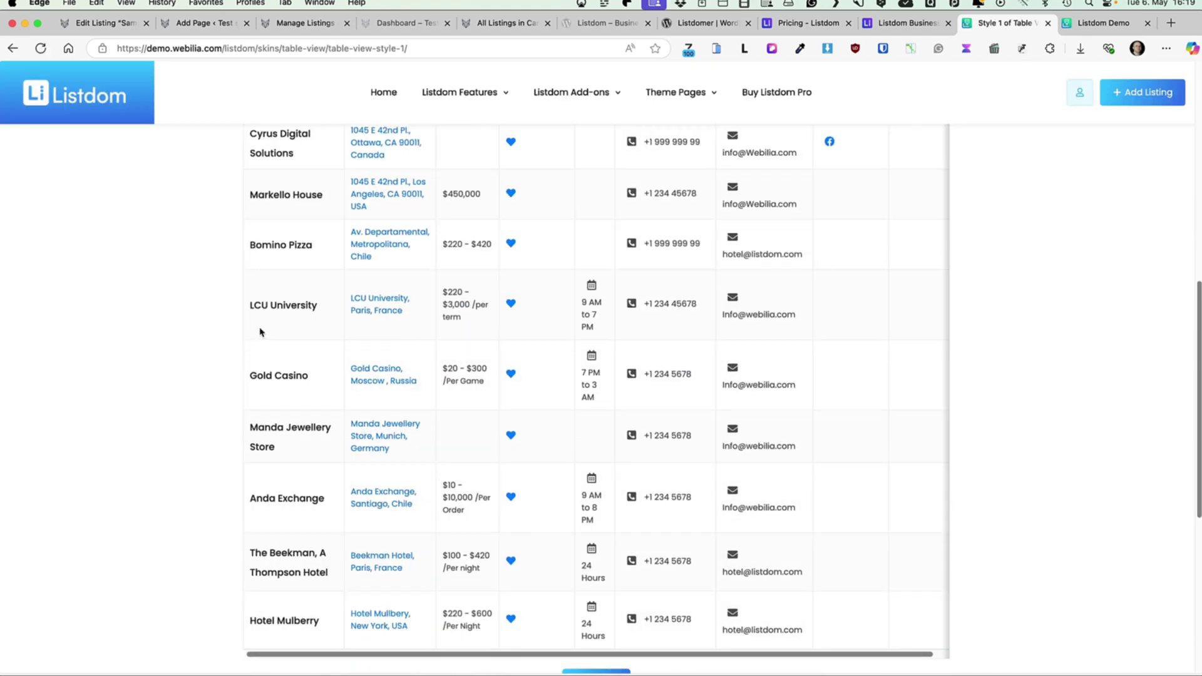
# - Revisit the Listdomer theme page and review the individually sold add-ons on the Listdom pricing page
pyautogui.click(679, 23)
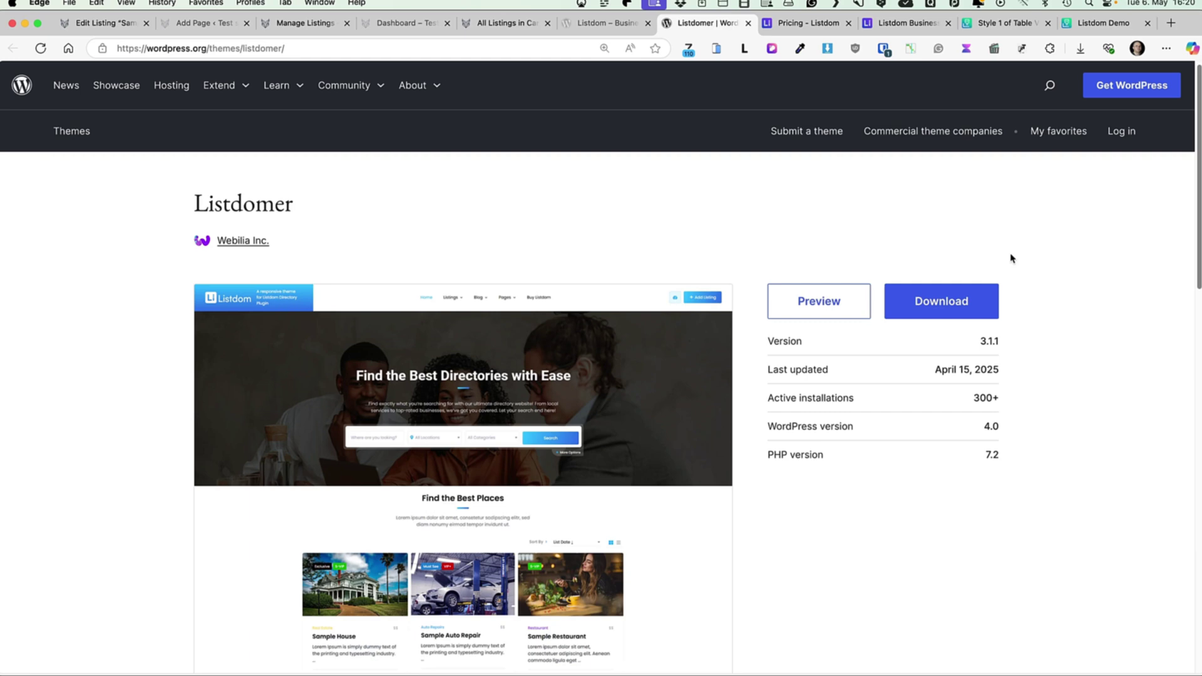
pyautogui.hotkey('ctrl', 'Tab')
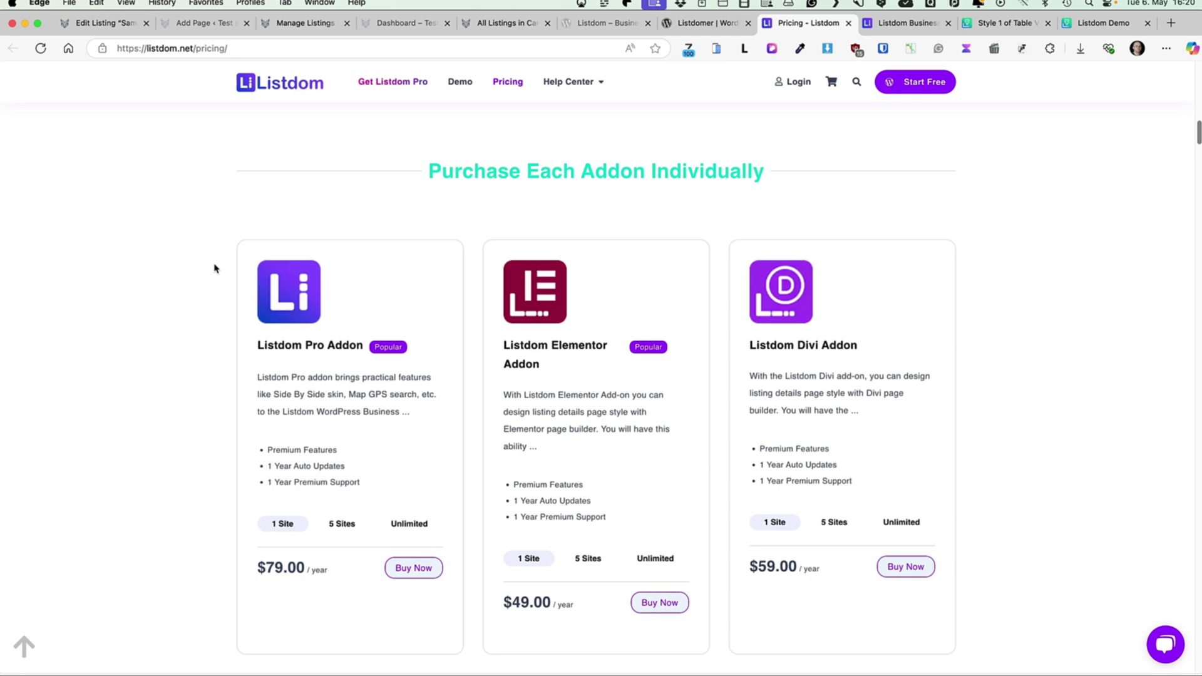
pyautogui.scroll(-2, 219, 282)
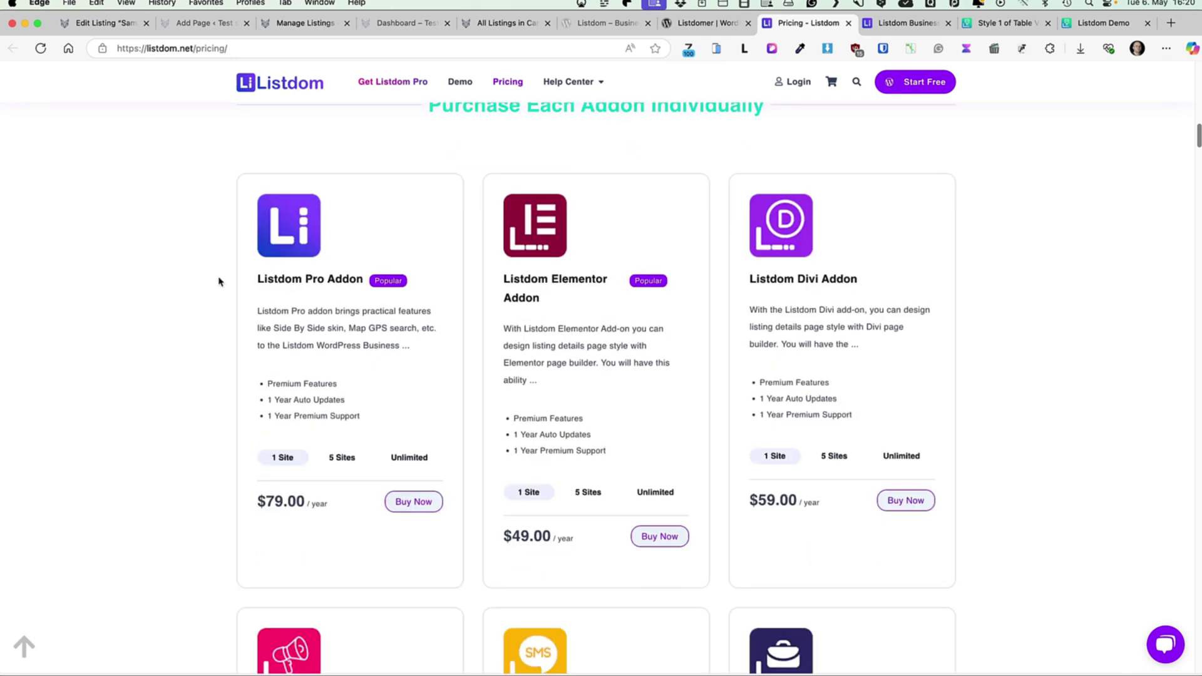
# - Read through the individually sold Listdom add-ons and their prices, from the Pro Addon to the CSV, Excel and Connect addons
pyautogui.scroll(-13, 219, 281)
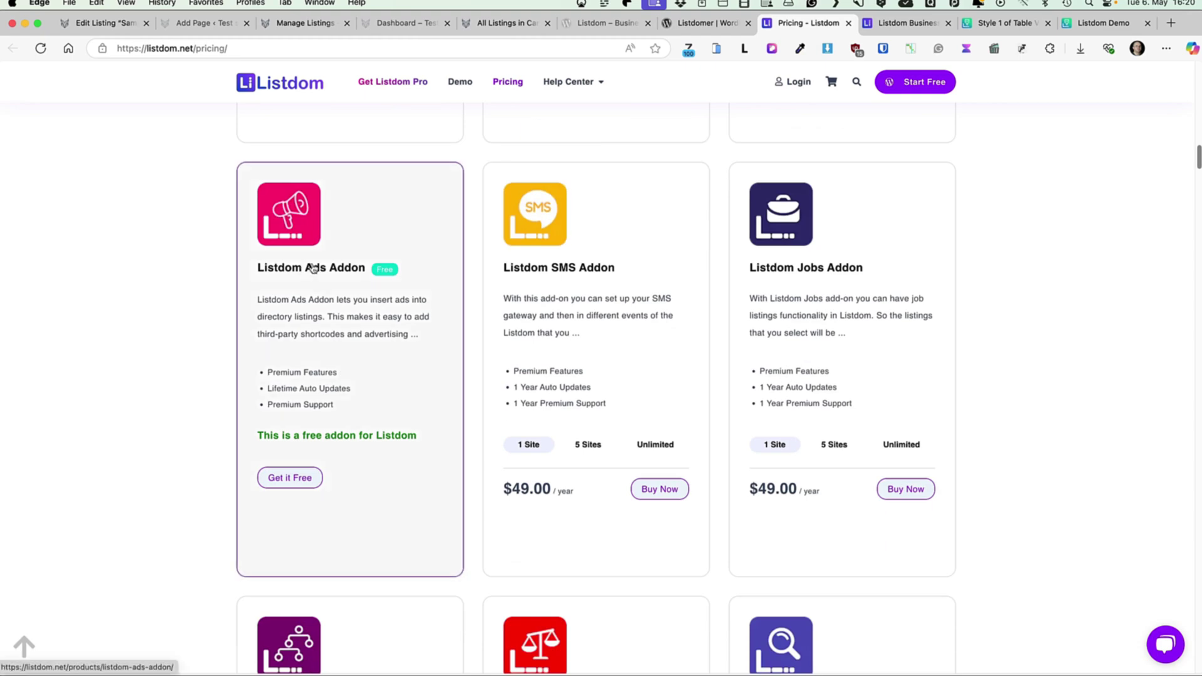
pyautogui.scroll(-5, 983, 268)
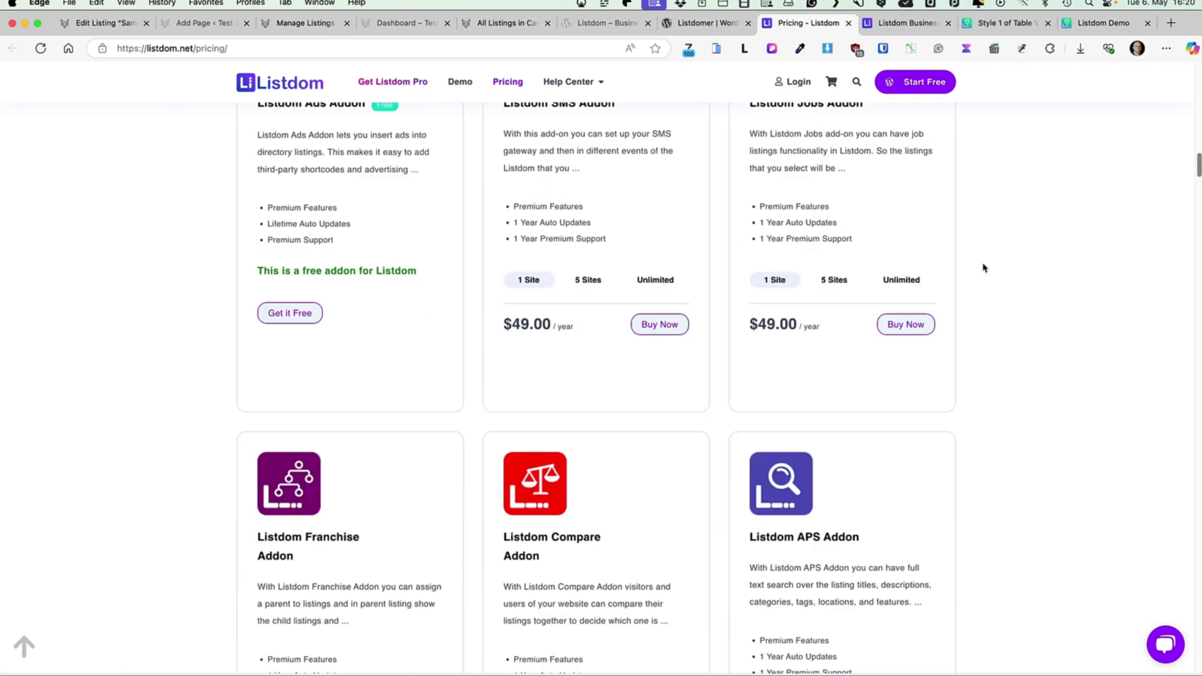
pyautogui.scroll(-11, 983, 268)
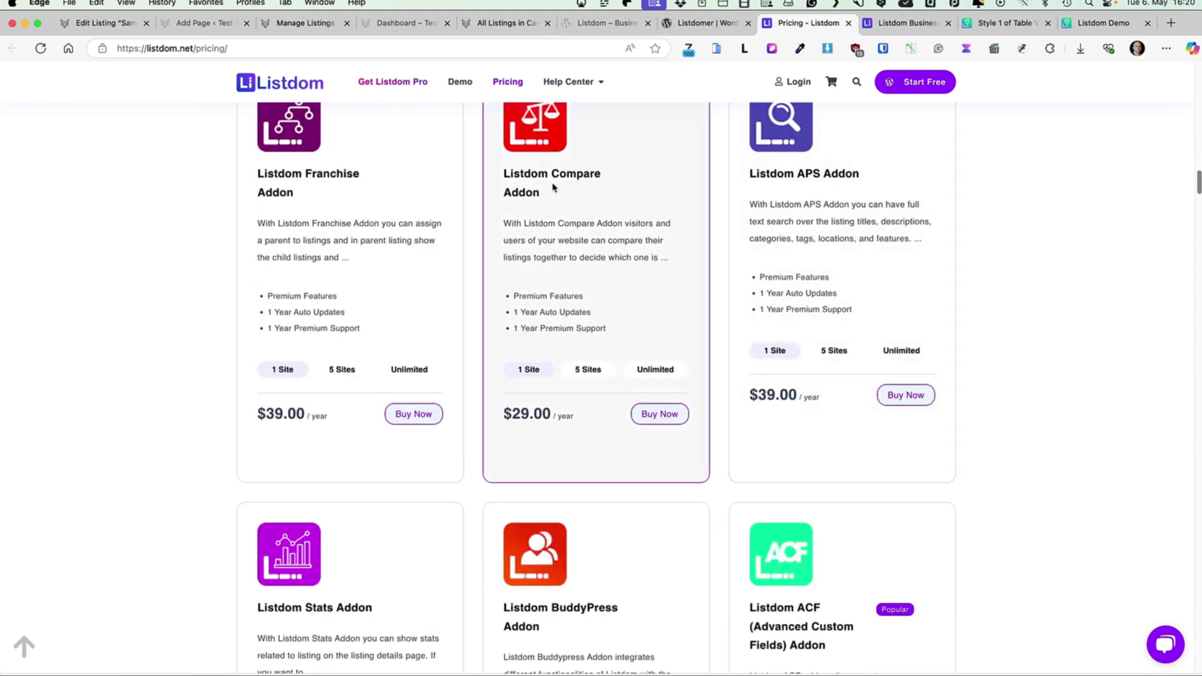
pyautogui.scroll(-8, 316, 181)
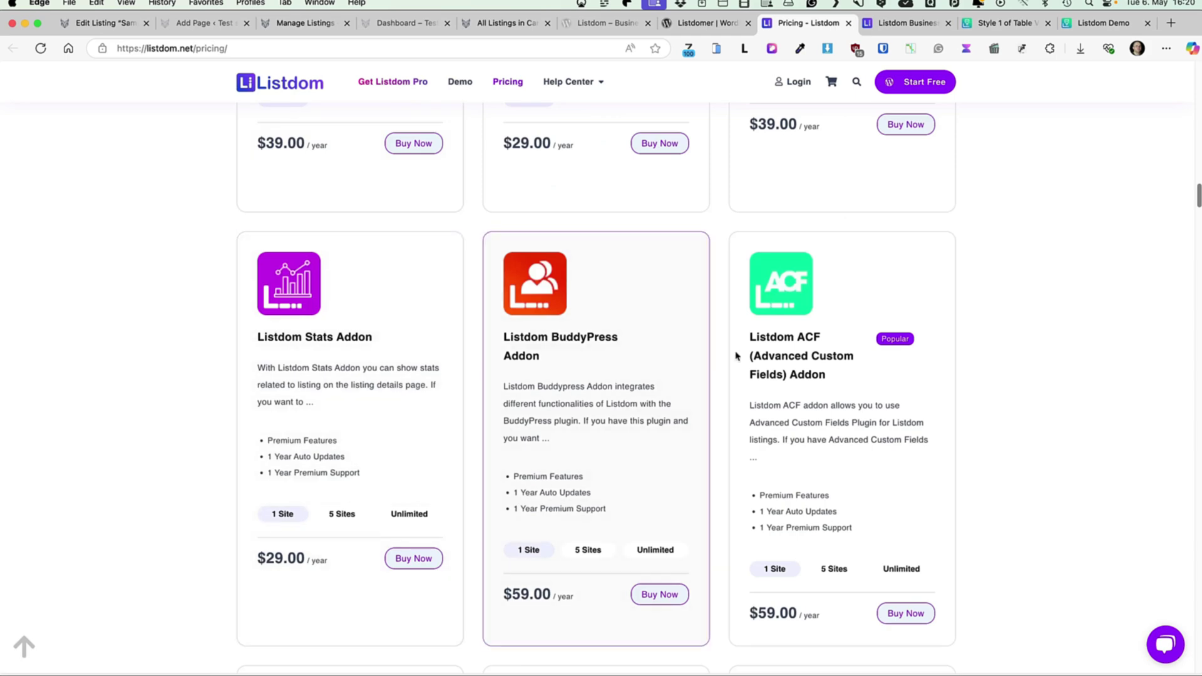
pyautogui.scroll(-15, 1150, 306)
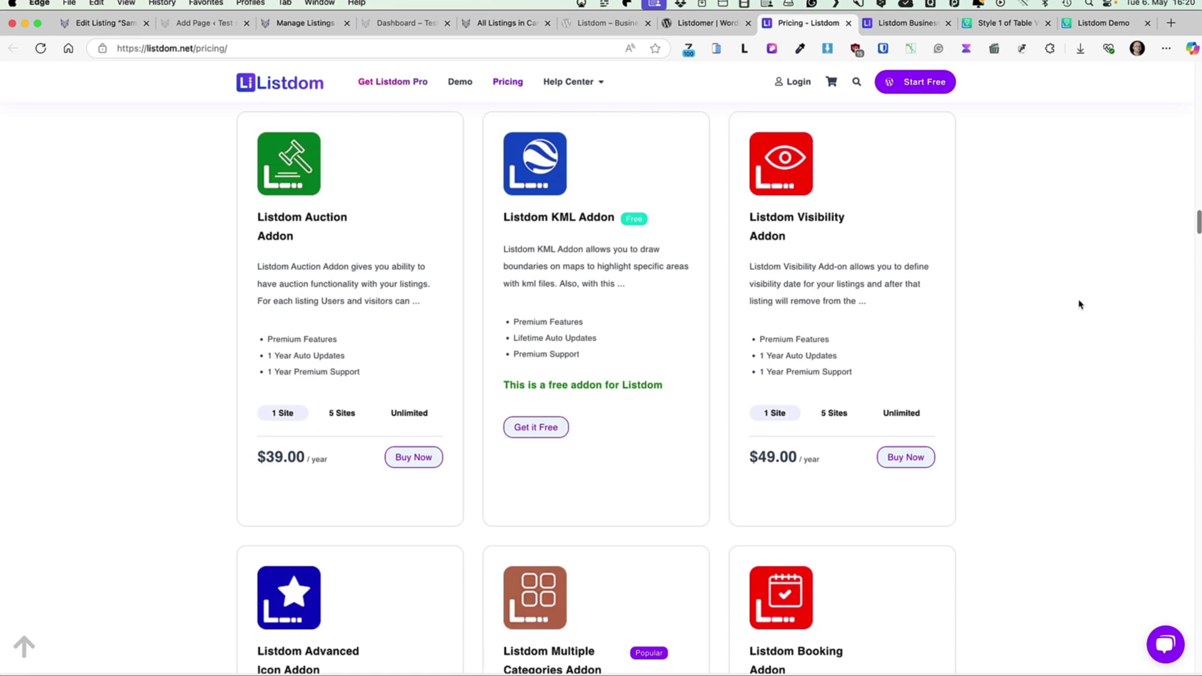
pyautogui.scroll(-10, 1079, 304)
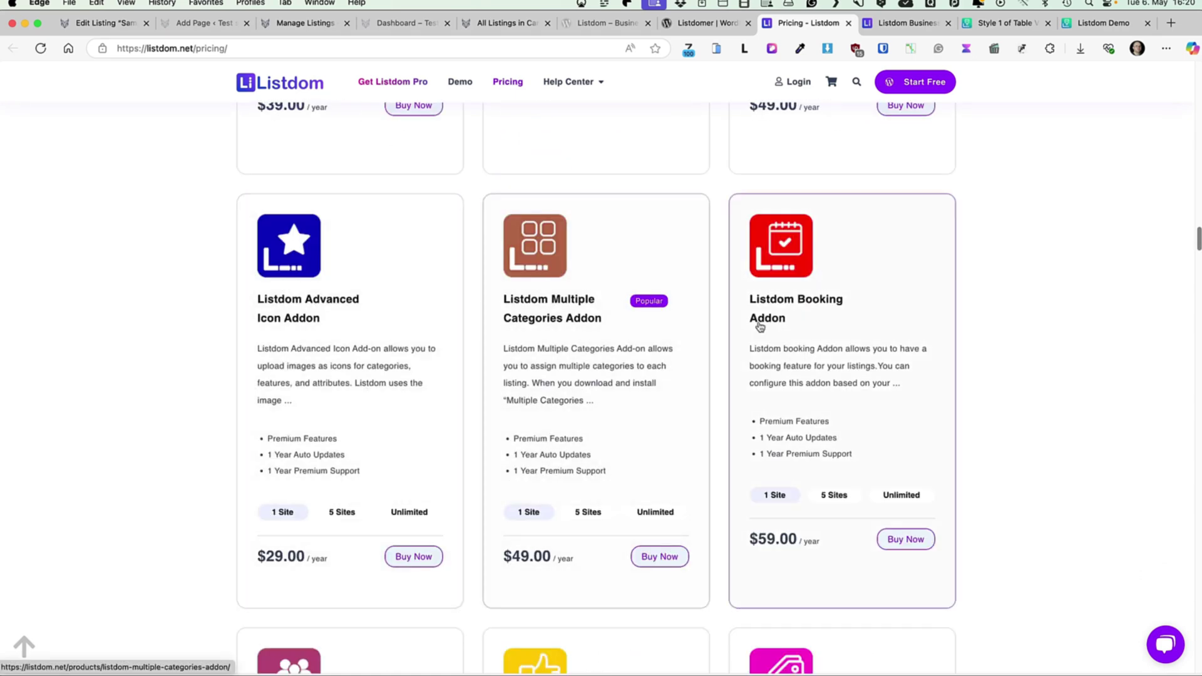
pyautogui.scroll(-10, 795, 314)
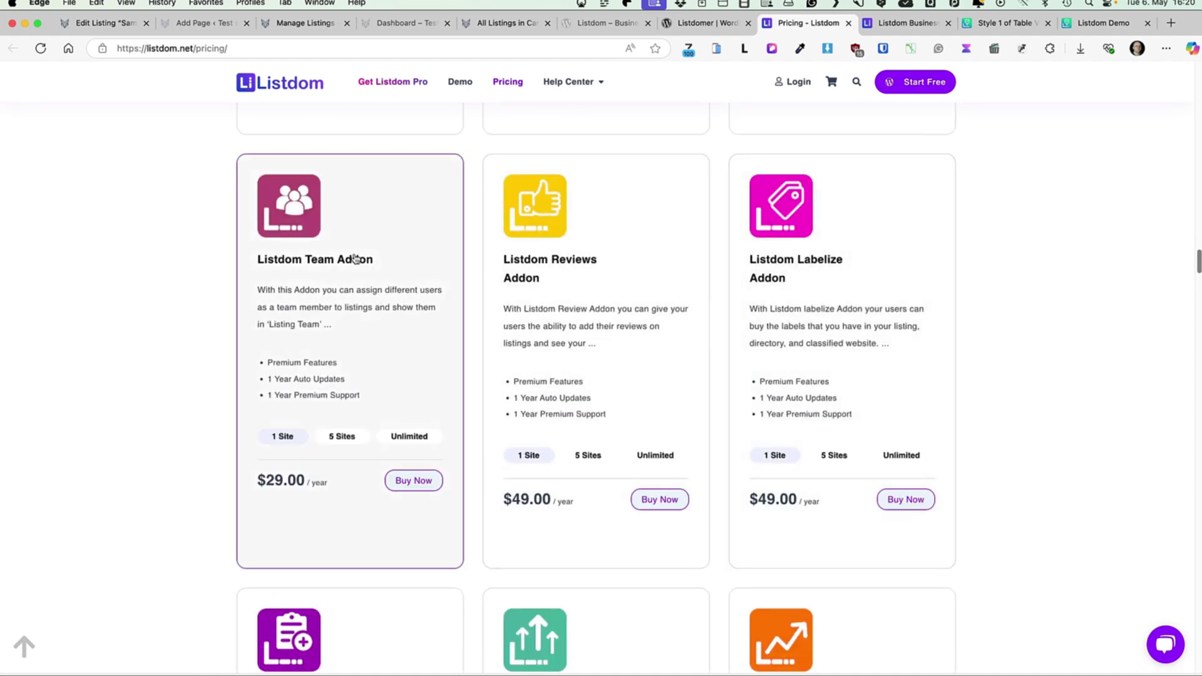
pyautogui.scroll(-9, 122, 343)
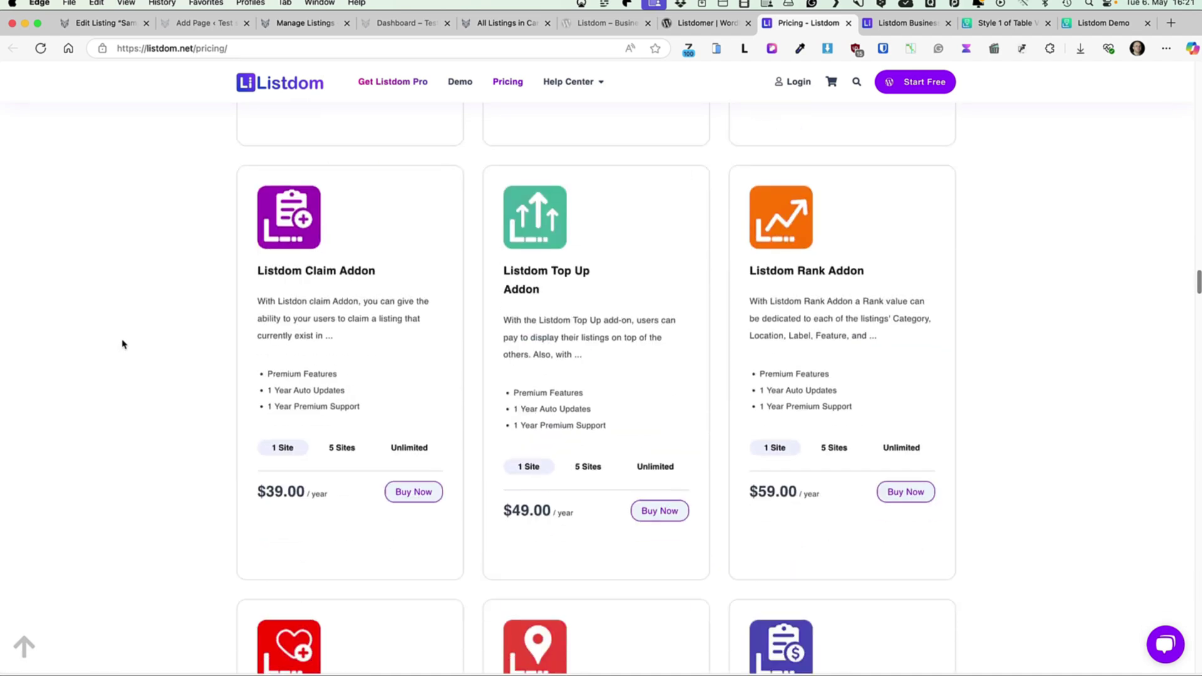
pyautogui.scroll(-1, 127, 339)
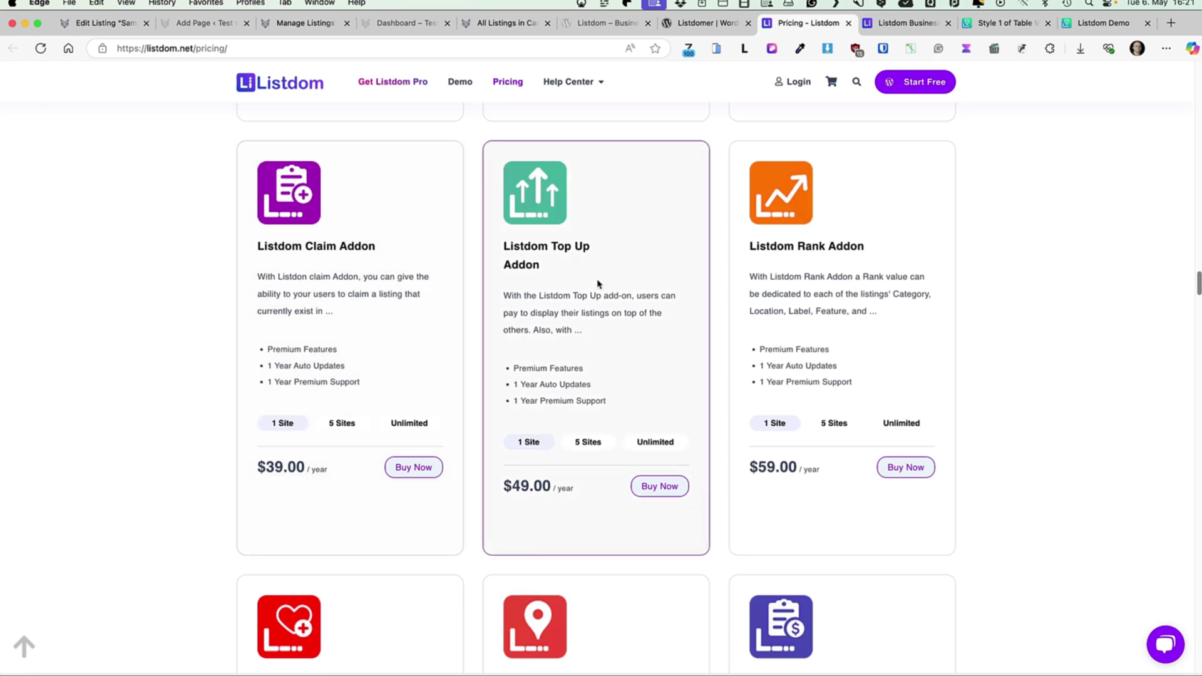
pyautogui.scroll(-15, 1052, 322)
pyautogui.scroll(-5, 1052, 326)
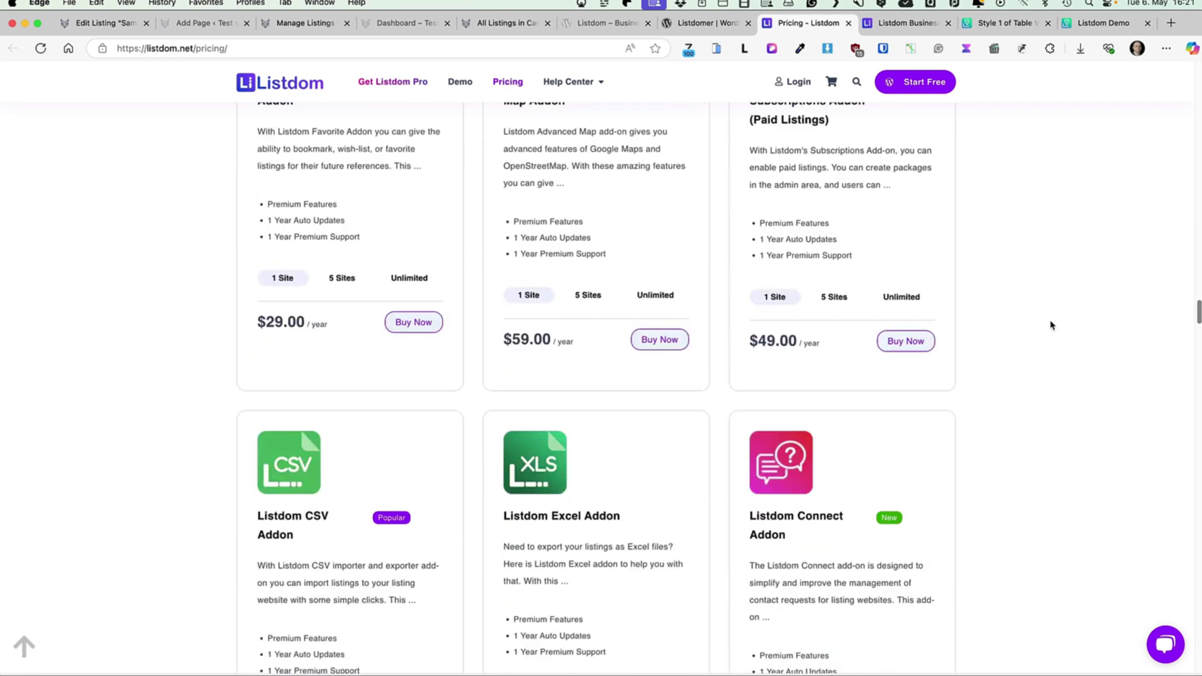
# - Return to the Listdom All-Pass Plans and show their pricing for 5 Sites
pyautogui.scroll(20, 1050, 328)
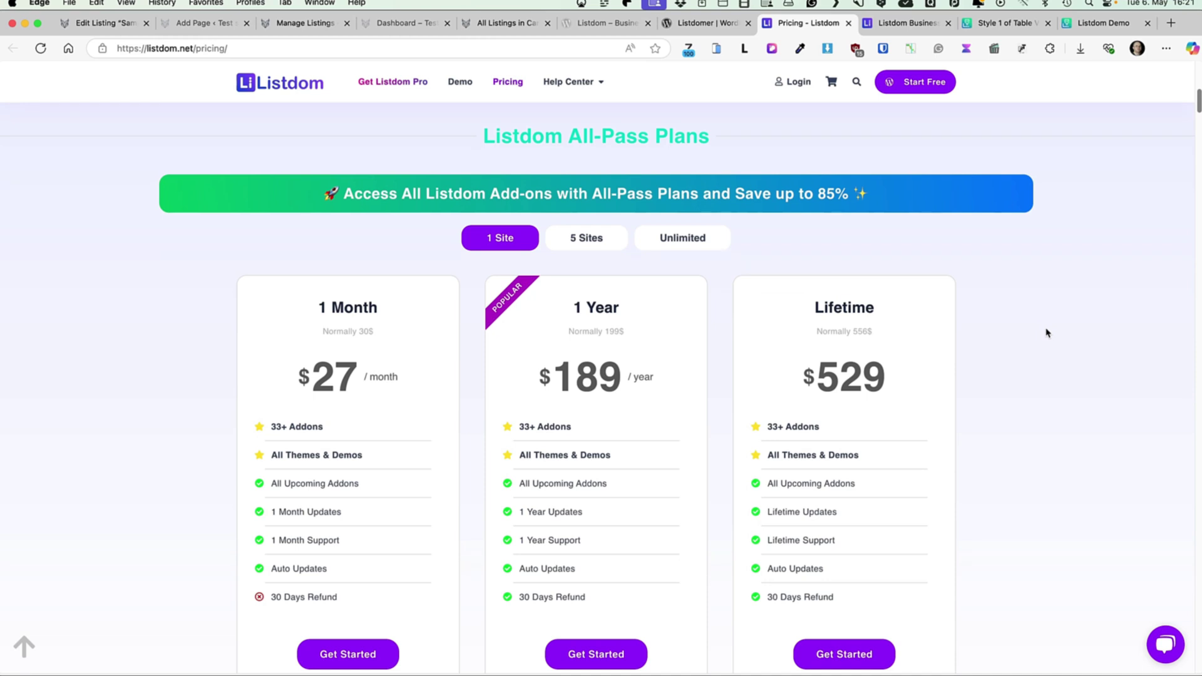
pyautogui.scroll(-1, 1047, 333)
pyautogui.click(594, 219)
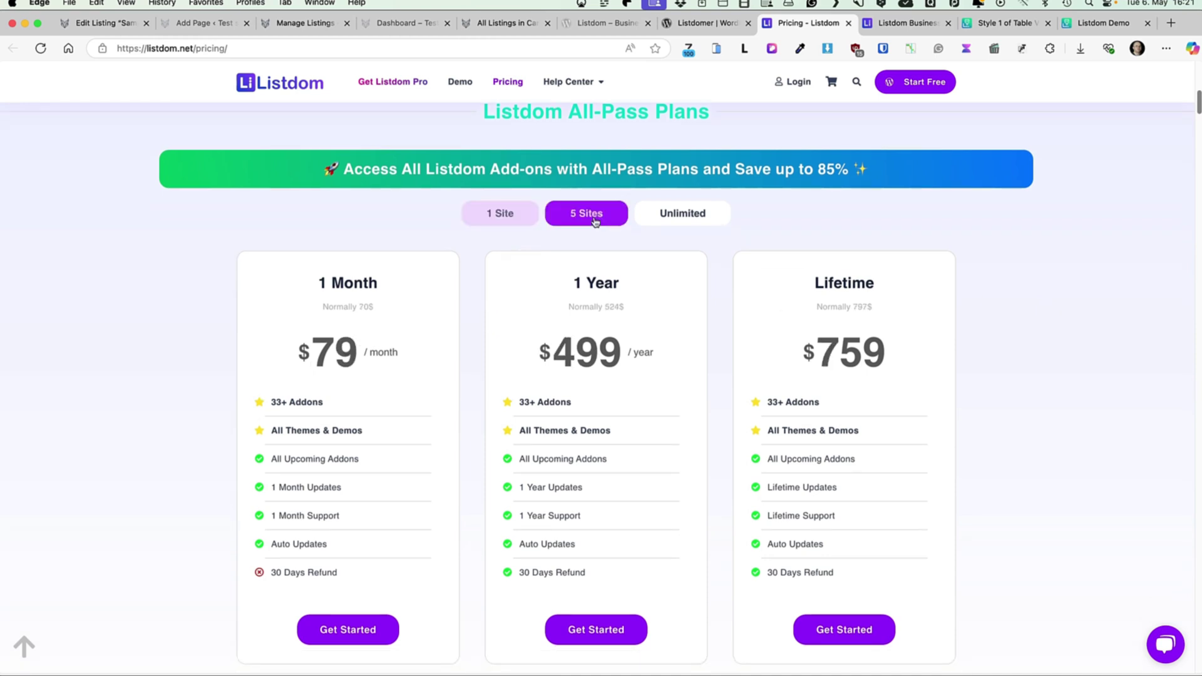